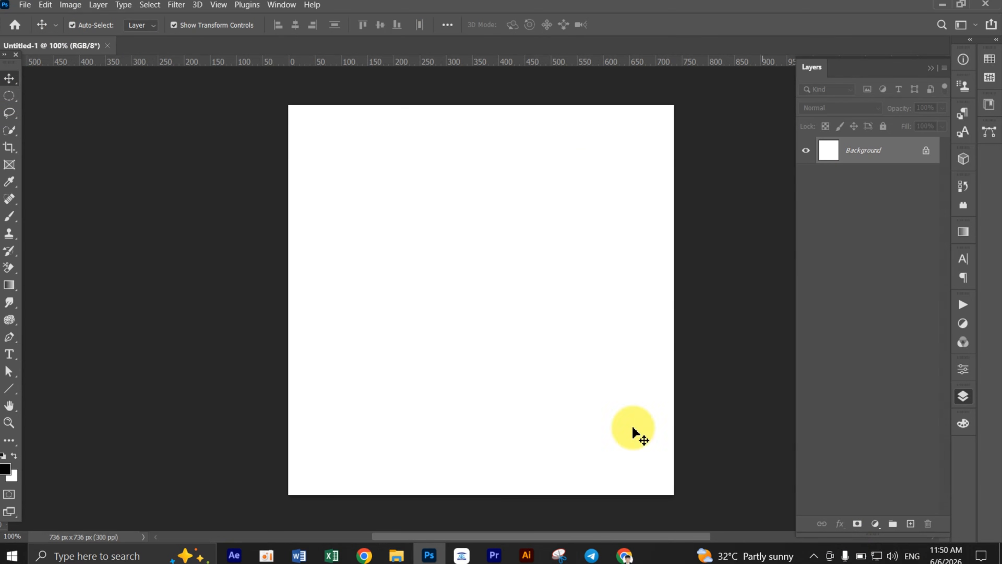
# Add a Solid Color fill layer above the background in dark green #025303.
pyautogui.click(876, 524)
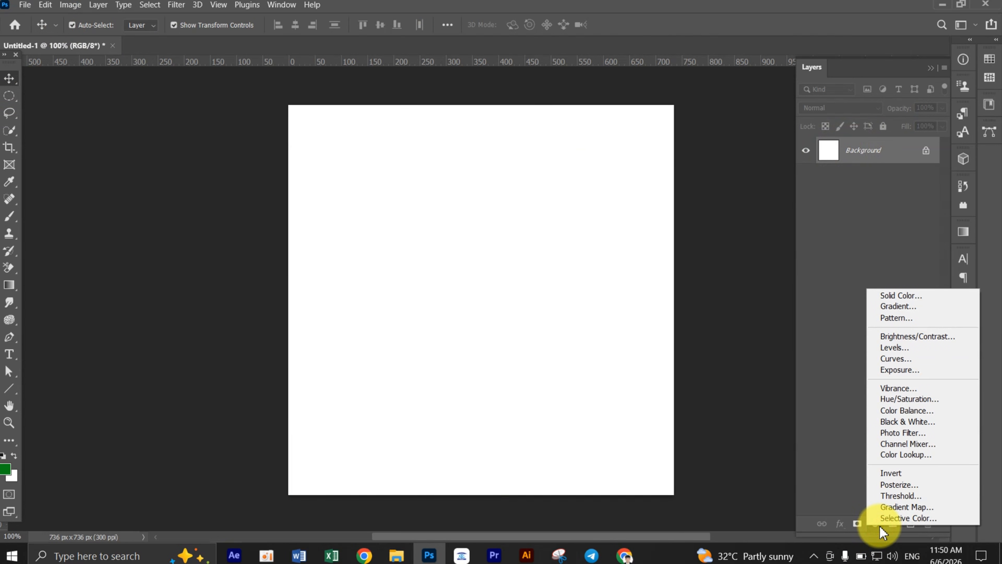
pyautogui.click(787, 362)
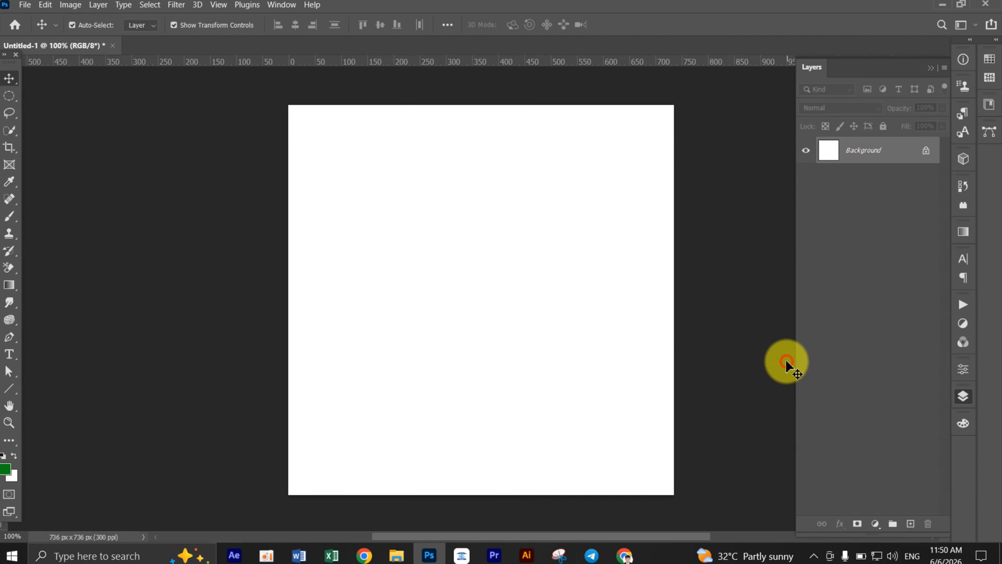
pyautogui.click(876, 525)
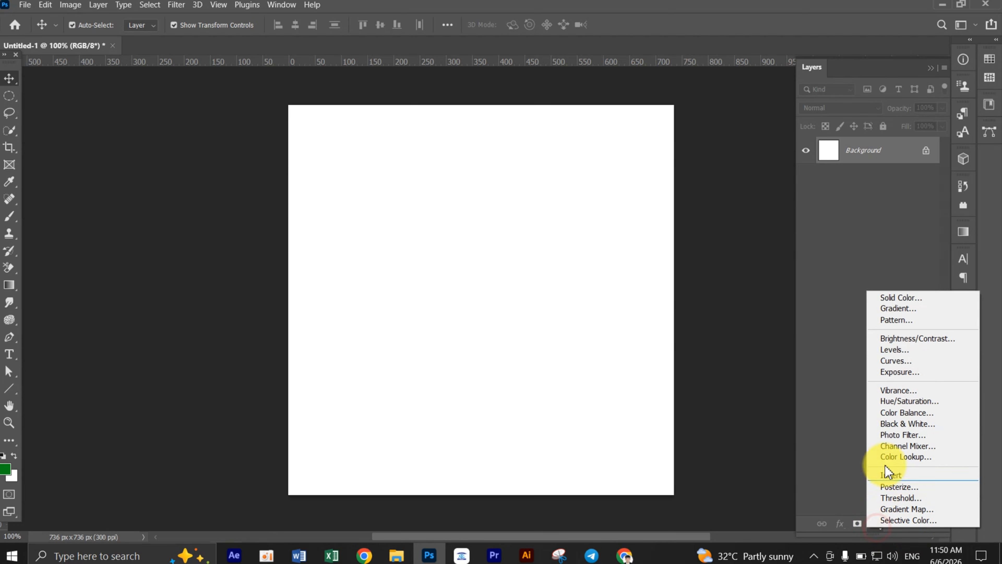
pyautogui.click(903, 298)
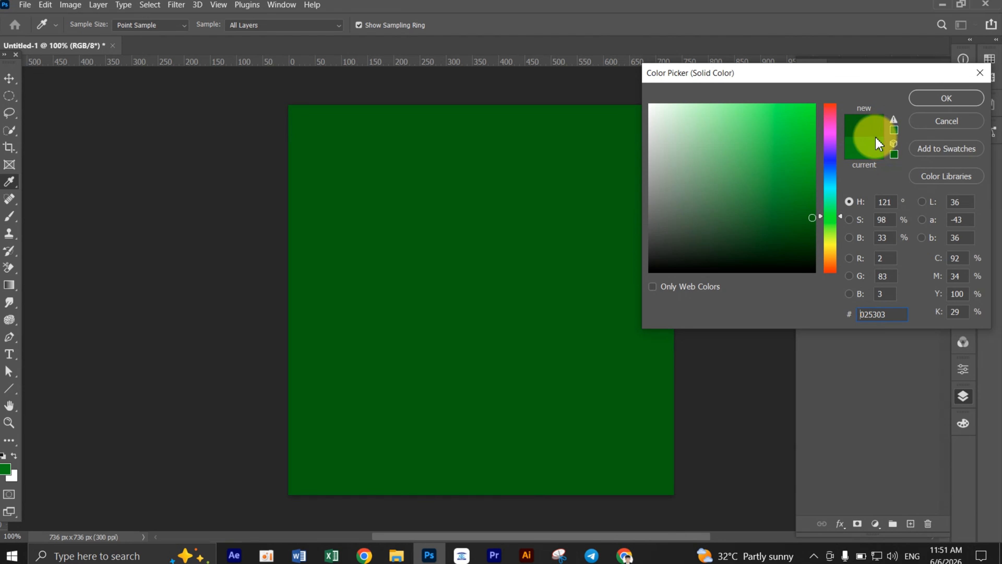
pyautogui.moveTo(913, 76); pyautogui.dragTo(784, 86)
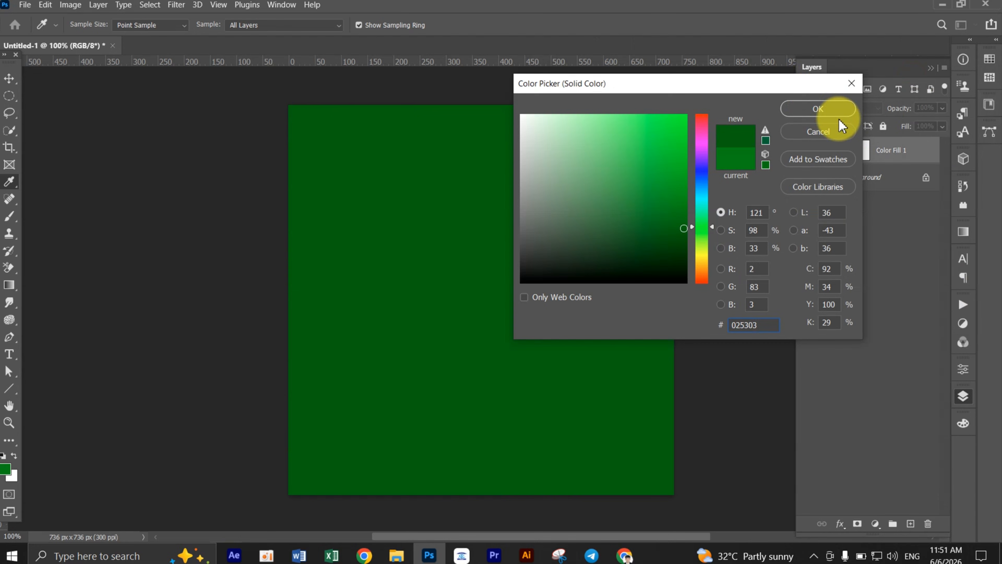
pyautogui.click(813, 110)
pyautogui.press('v')
pyautogui.scroll(2, 582, 247)
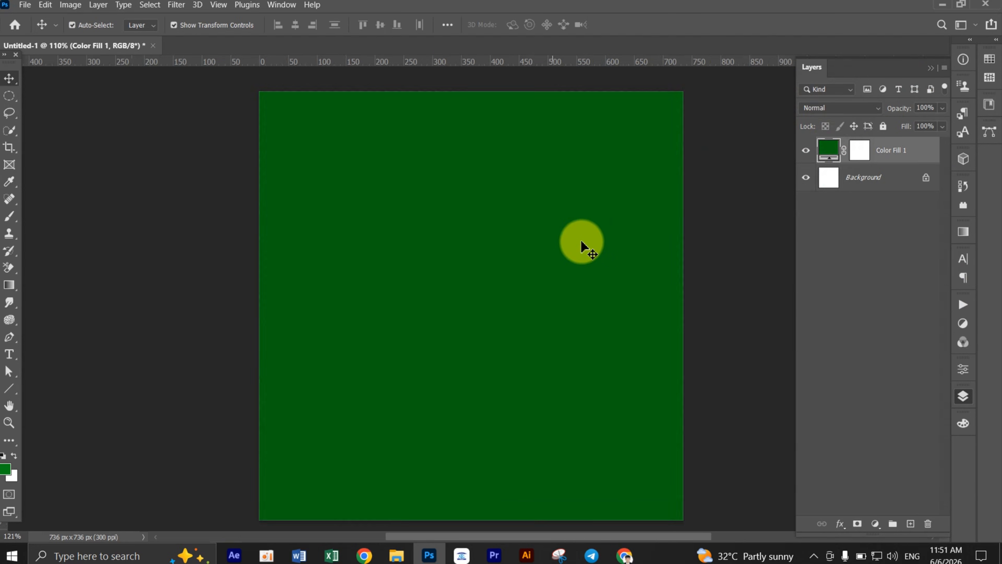
pyautogui.scroll(-1, 582, 246)
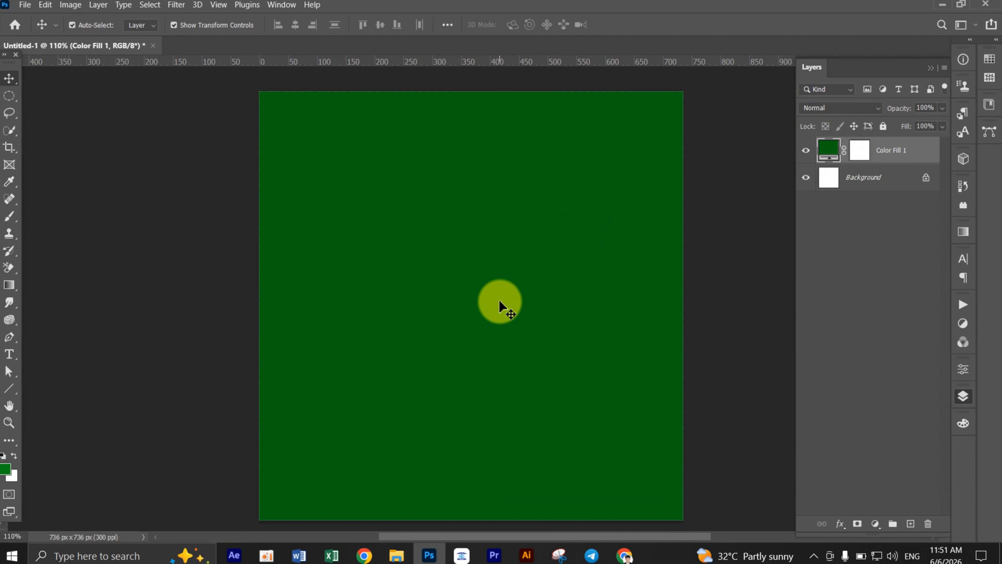
pyautogui.scroll(-1, 501, 305)
pyautogui.scroll(1, 504, 295)
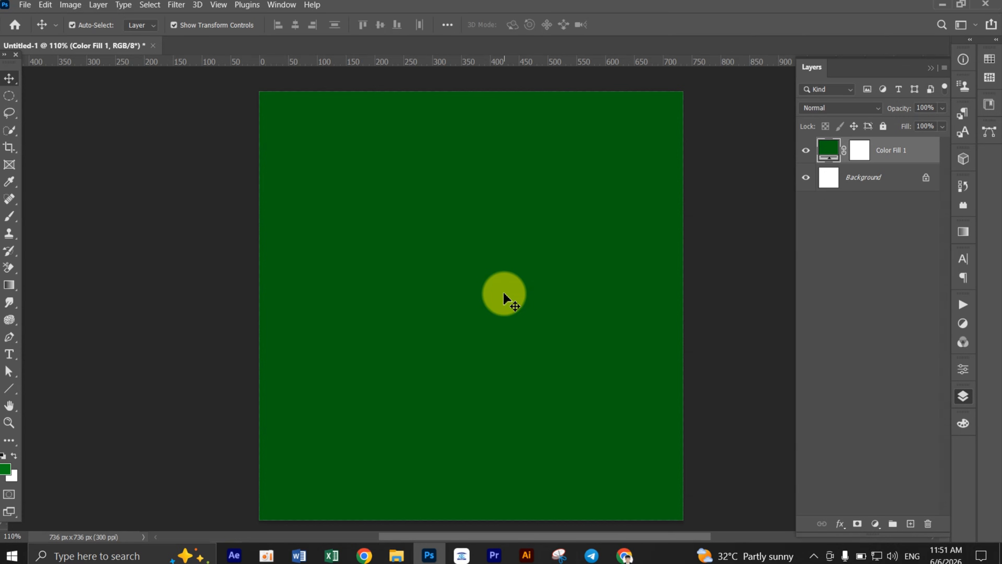
pyautogui.scroll(-2, 504, 294)
pyautogui.scroll(2, 504, 292)
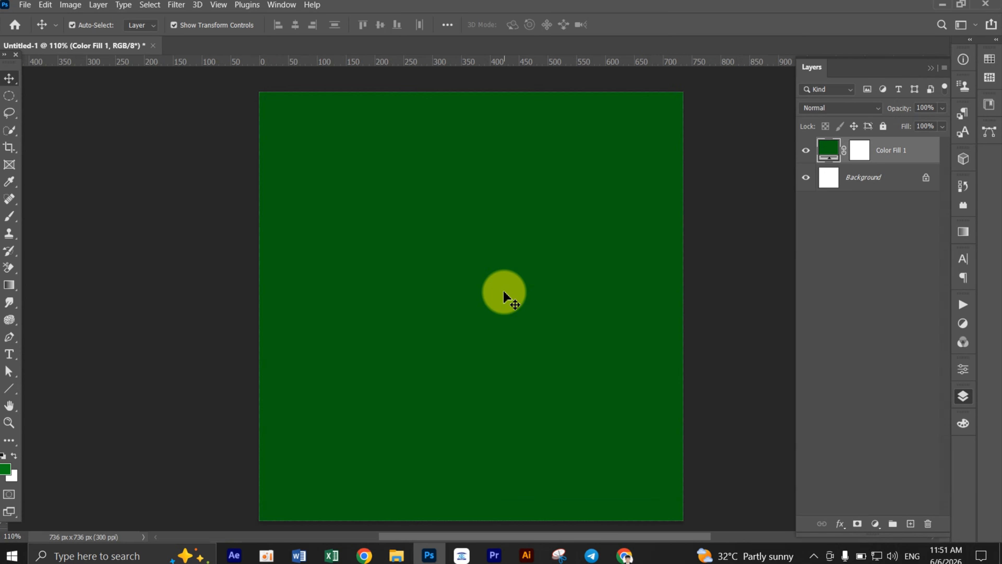
pyautogui.scroll(-1, 504, 294)
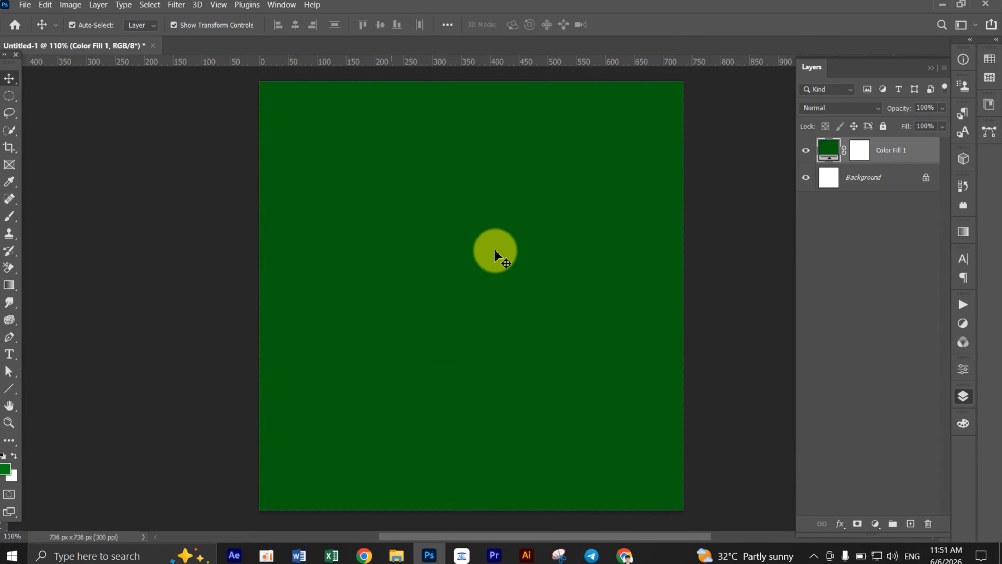
# Add a new layer and paint one soft green glow at the canvas centre with a 495 px Brush at 0% hardness.
pyautogui.click(912, 525)
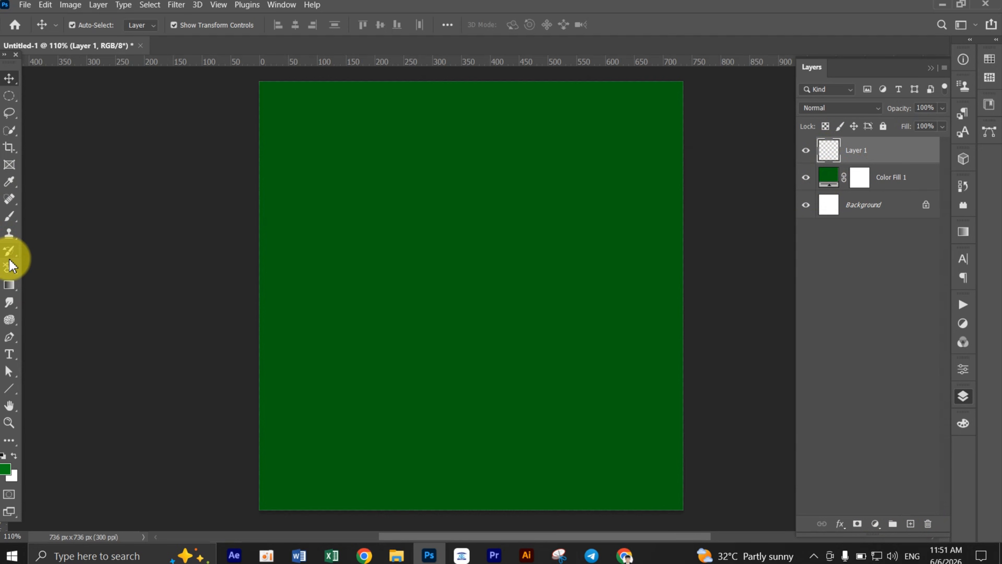
pyautogui.click(9, 217)
pyautogui.click(50, 215)
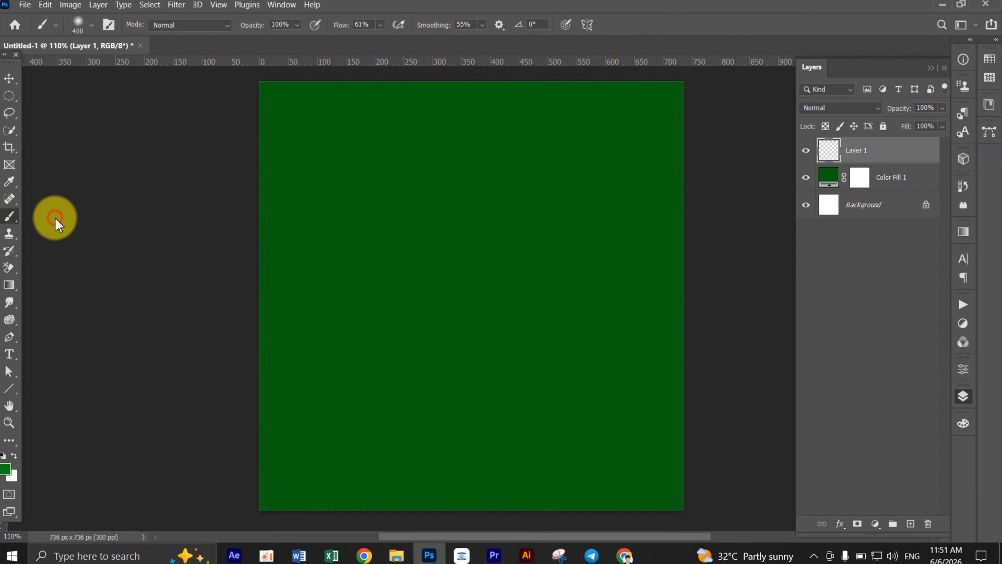
pyautogui.click(92, 27)
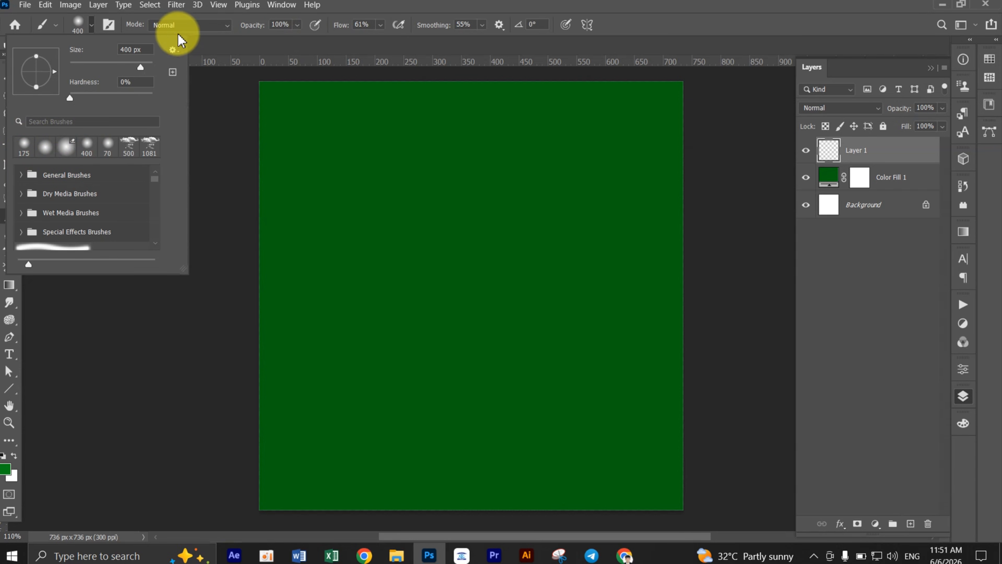
pyautogui.click(170, 26)
pyautogui.click(94, 34)
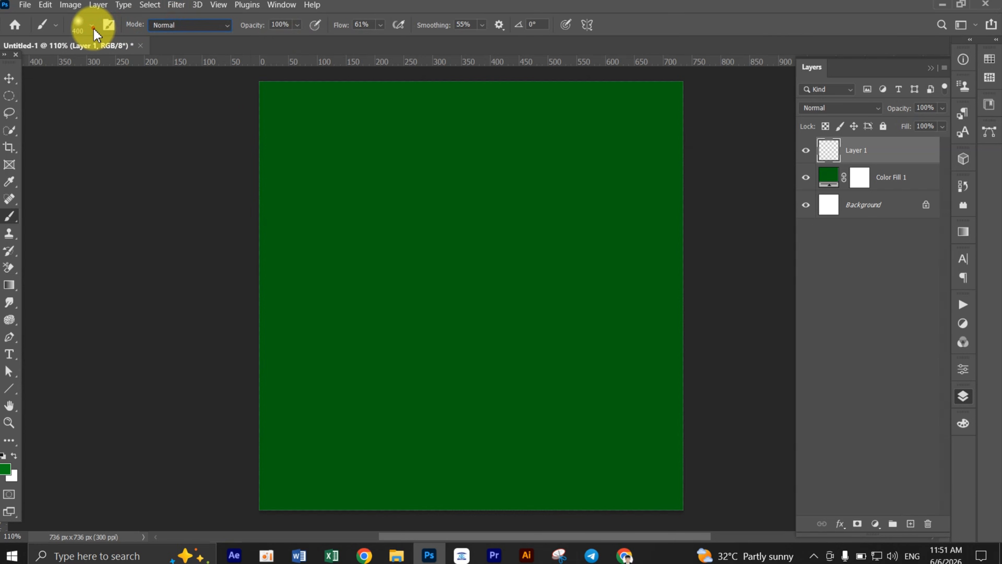
pyautogui.click(93, 26)
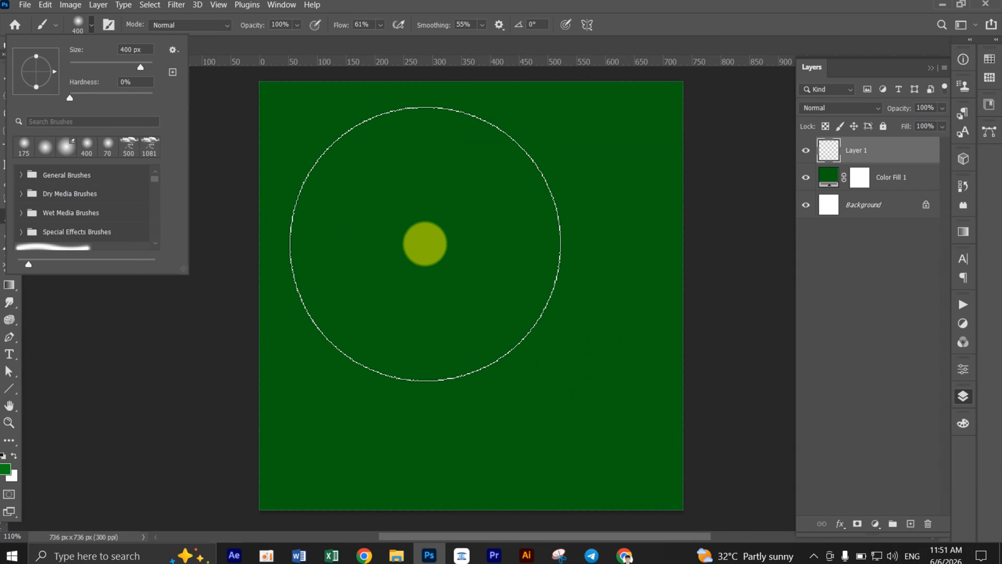
pyautogui.click(138, 65)
pyautogui.moveTo(144, 67); pyautogui.dragTo(152, 67)
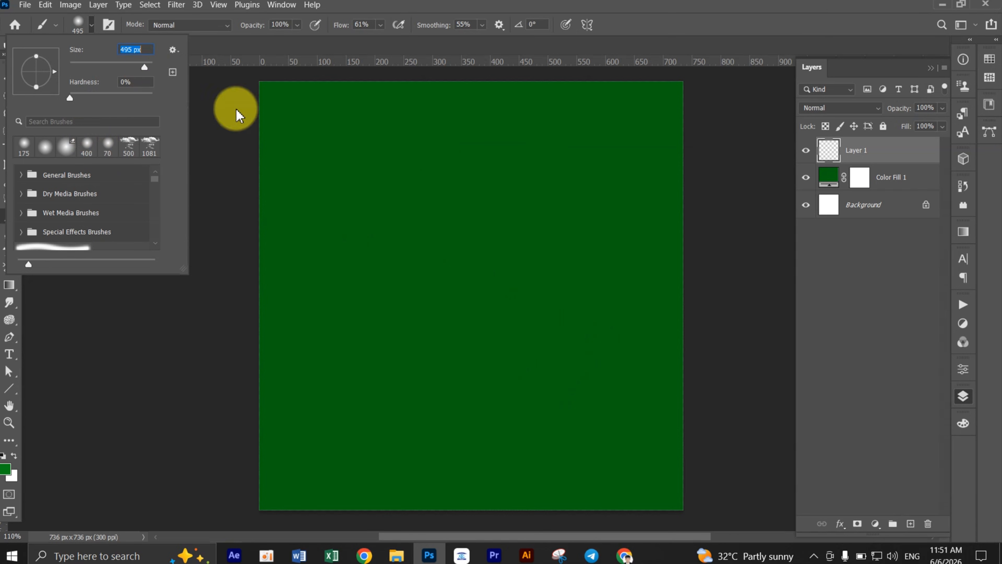
pyautogui.click(504, 201)
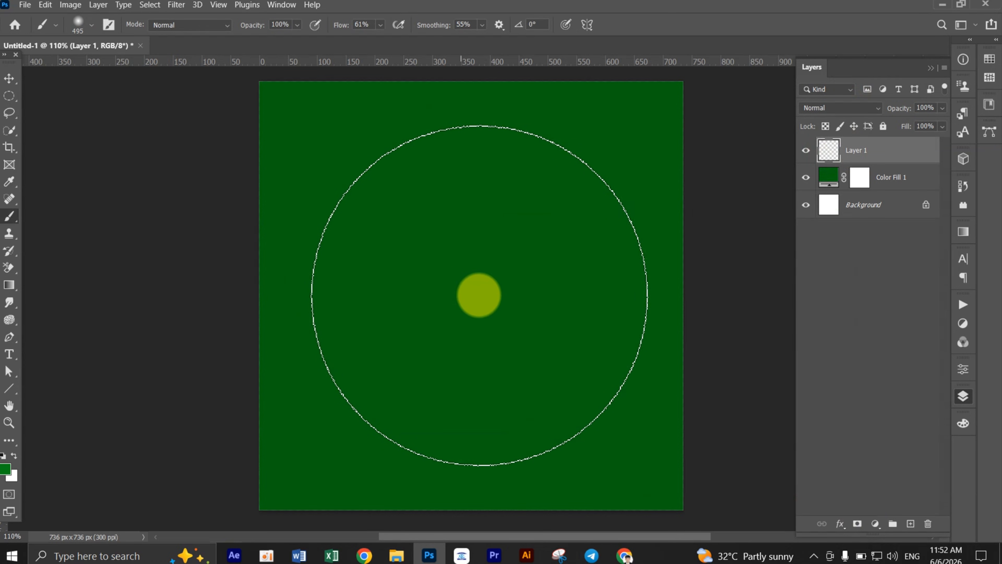
pyautogui.click(477, 290)
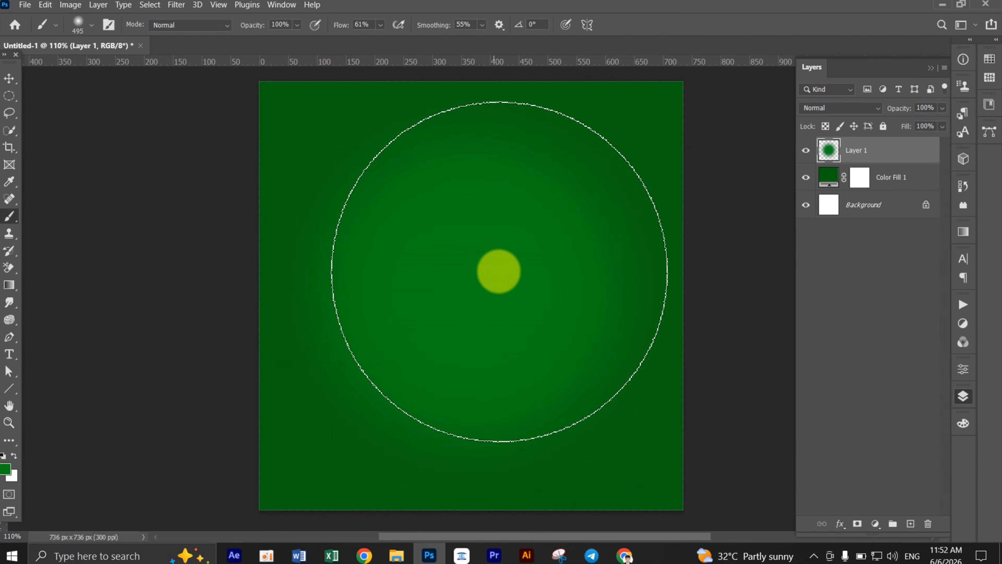
# Nudge the green glow slightly with the Move tool and reduce its layer's fill to 74%.
pyautogui.click(11, 80)
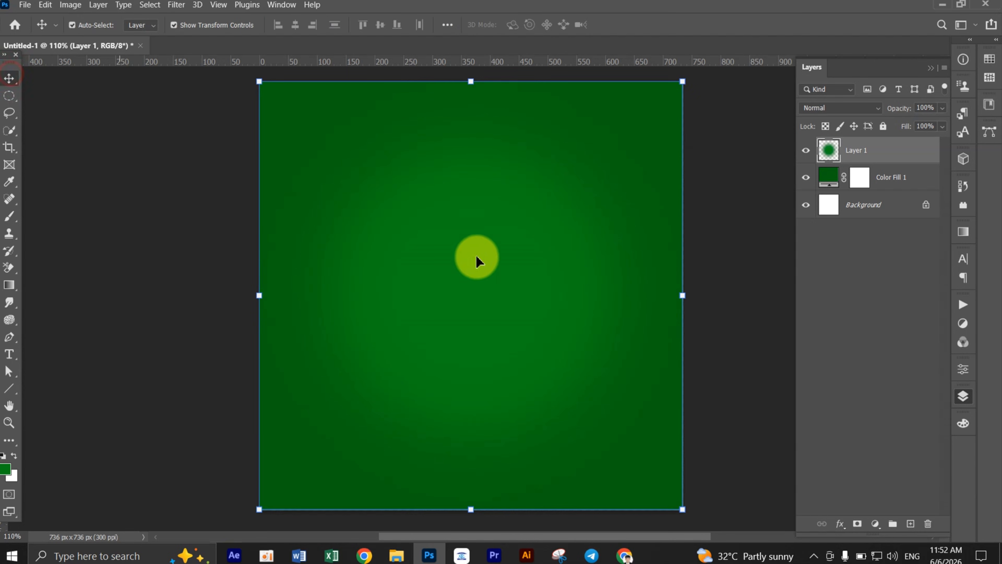
pyautogui.moveTo(496, 315)
pyautogui.mouseDown()
pyautogui.moveTo(469, 353)
pyautogui.moveTo(529, 325)
pyautogui.moveTo(487, 307)
pyautogui.moveTo(488, 316)
pyautogui.moveTo(497, 316)
pyautogui.moveTo(489, 307)
pyautogui.mouseUp()
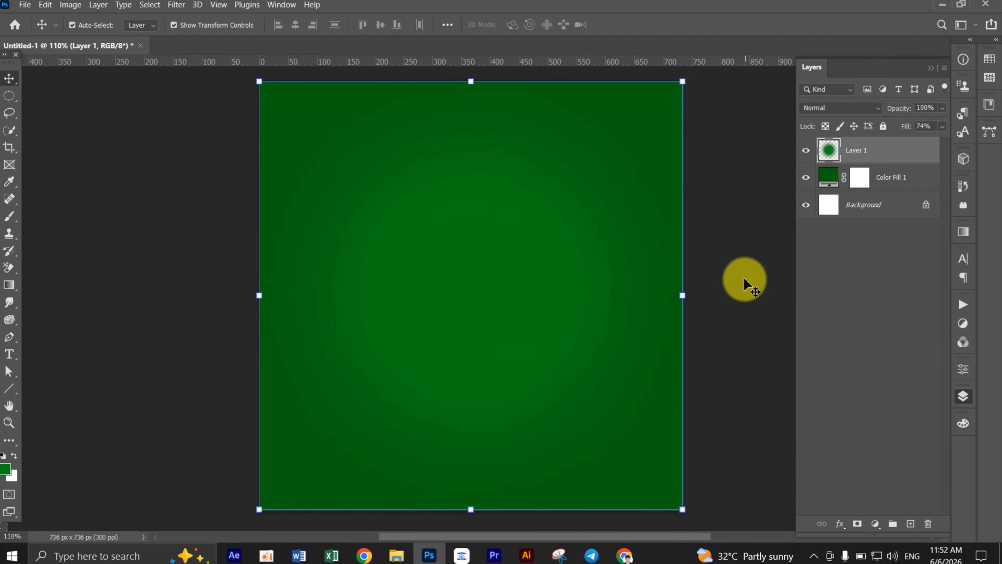
pyautogui.click(747, 280)
pyautogui.scroll(3, 581, 284)
pyautogui.scroll(-2, 584, 286)
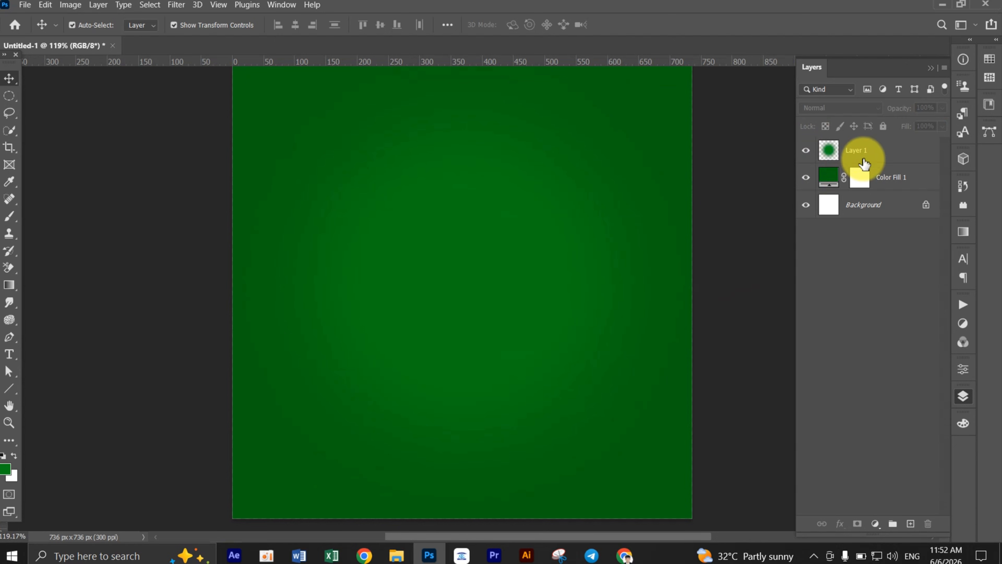
# Lock the glow layer, Layer 1, and the Color Fill 1 layer.
pyautogui.click(857, 151)
pyautogui.scroll(-2, 721, 217)
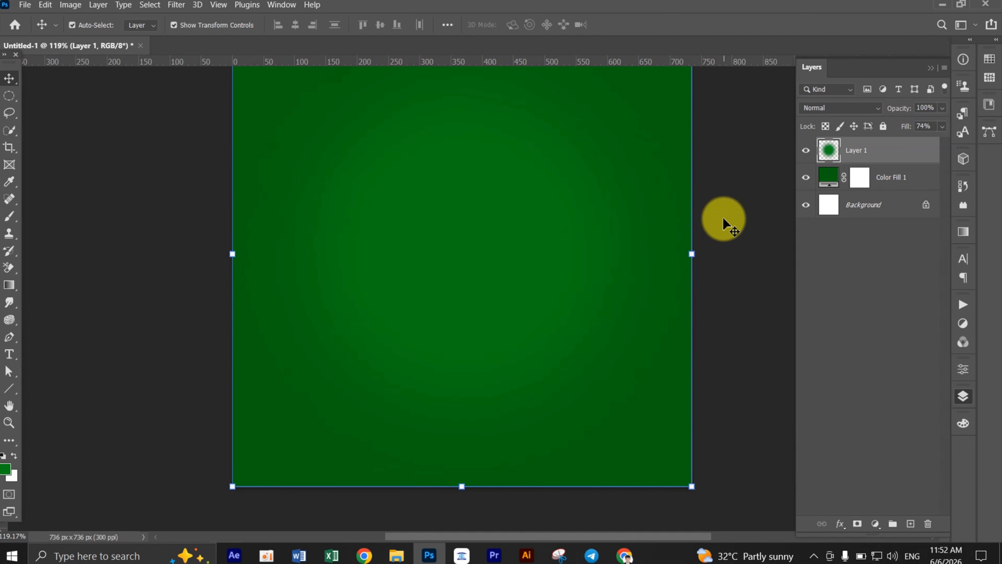
pyautogui.click(883, 179)
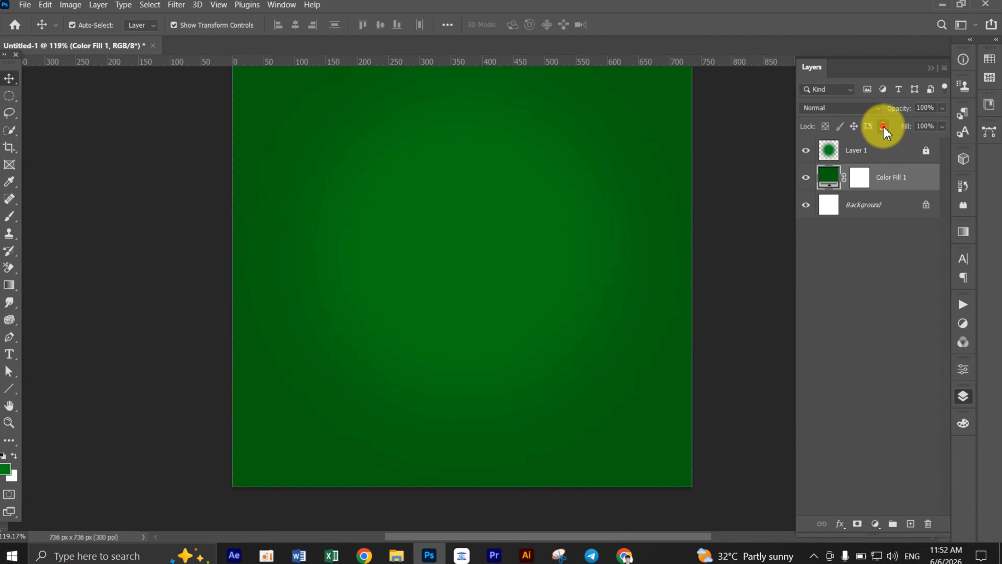
pyautogui.scroll(3, 665, 269)
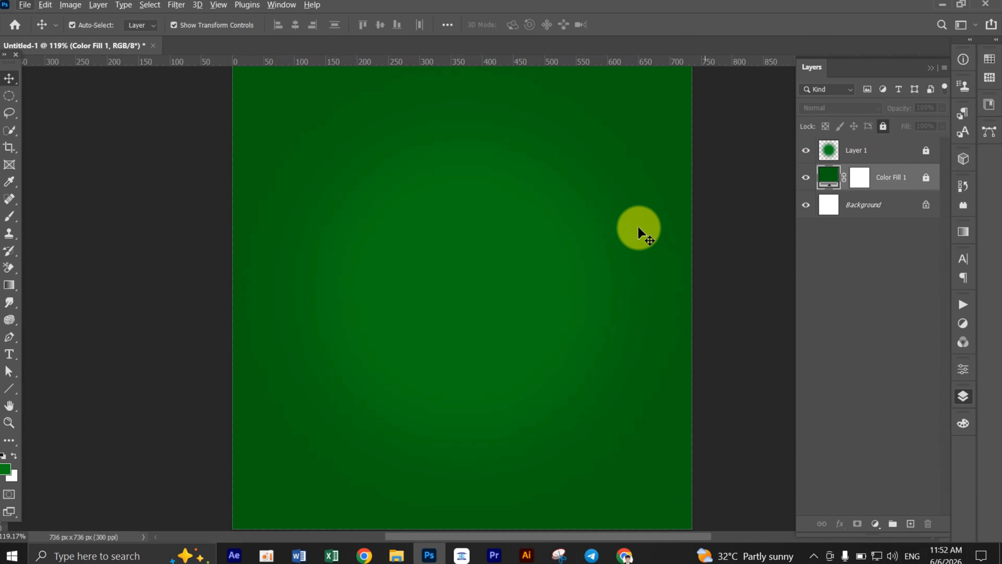
pyautogui.scroll(-3, 612, 252)
pyautogui.scroll(3, 548, 264)
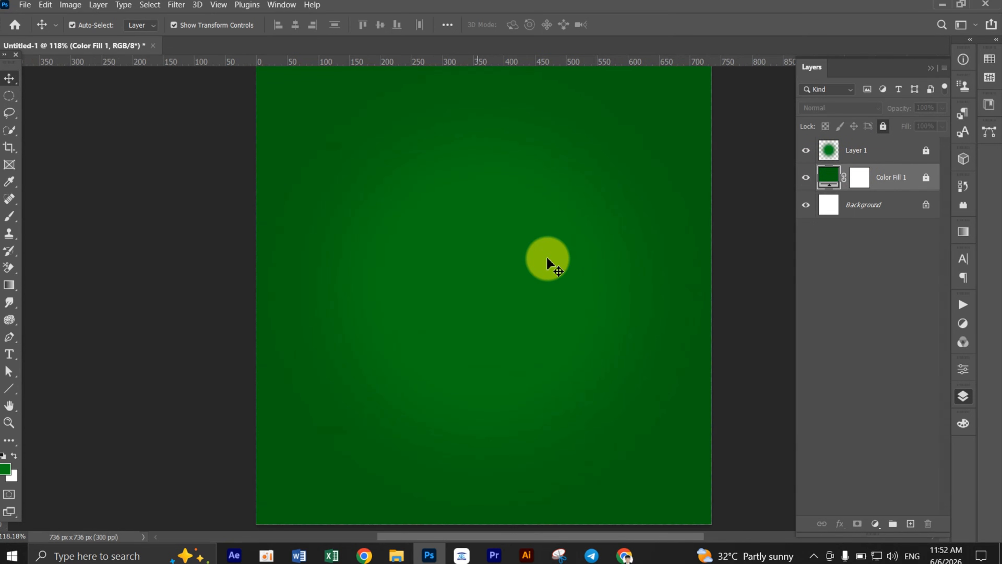
pyautogui.scroll(-1, 548, 264)
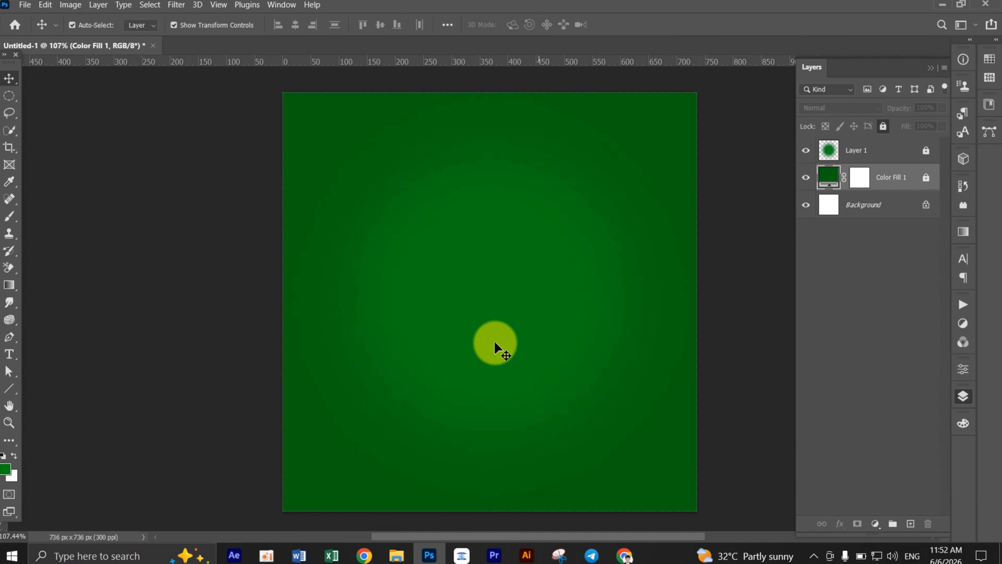
# Switch to File Explorer's Poster Sprite folder and examine the splash details of the water image up close.
pyautogui.click(402, 558)
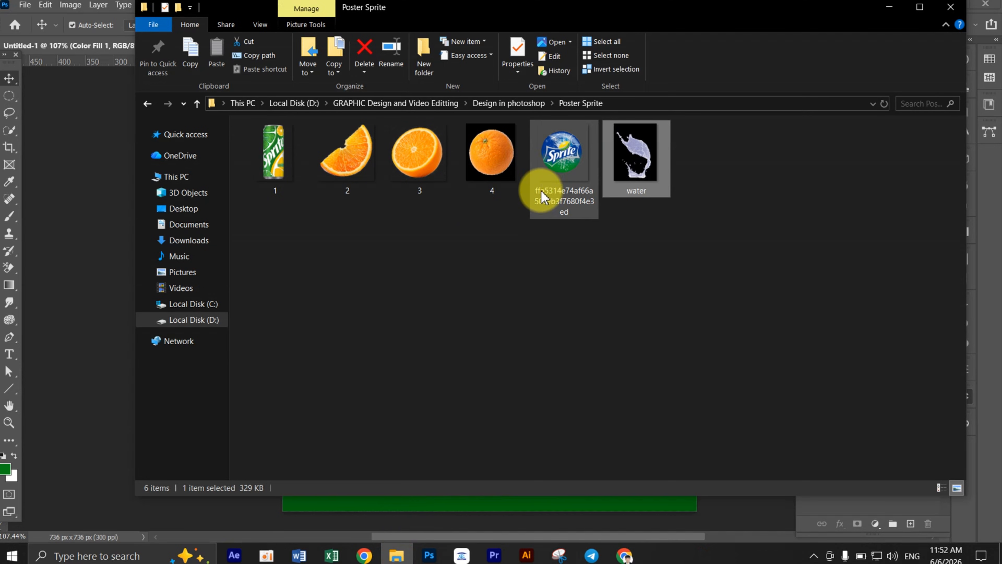
pyautogui.doubleClick(631, 178)
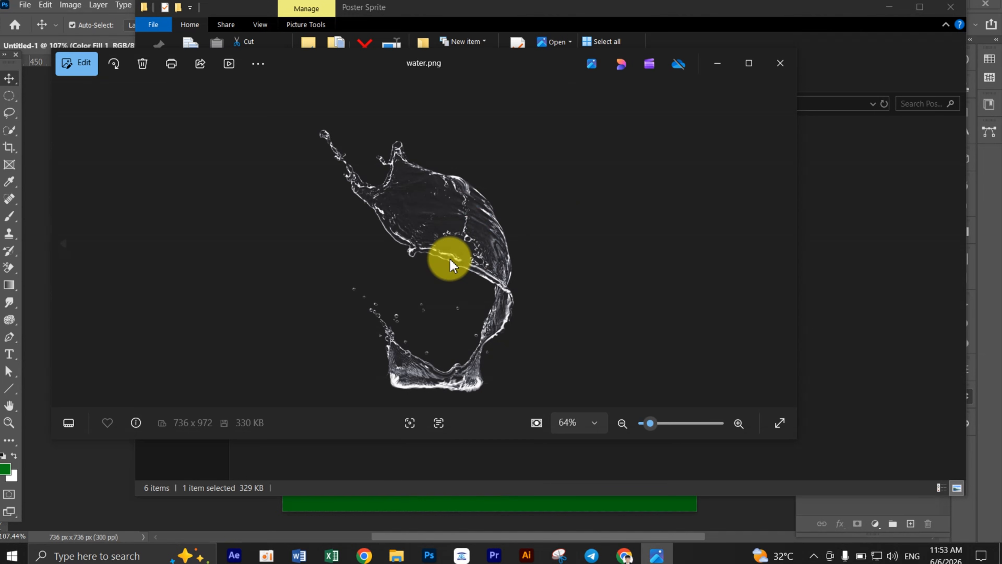
pyautogui.scroll(5, 443, 253)
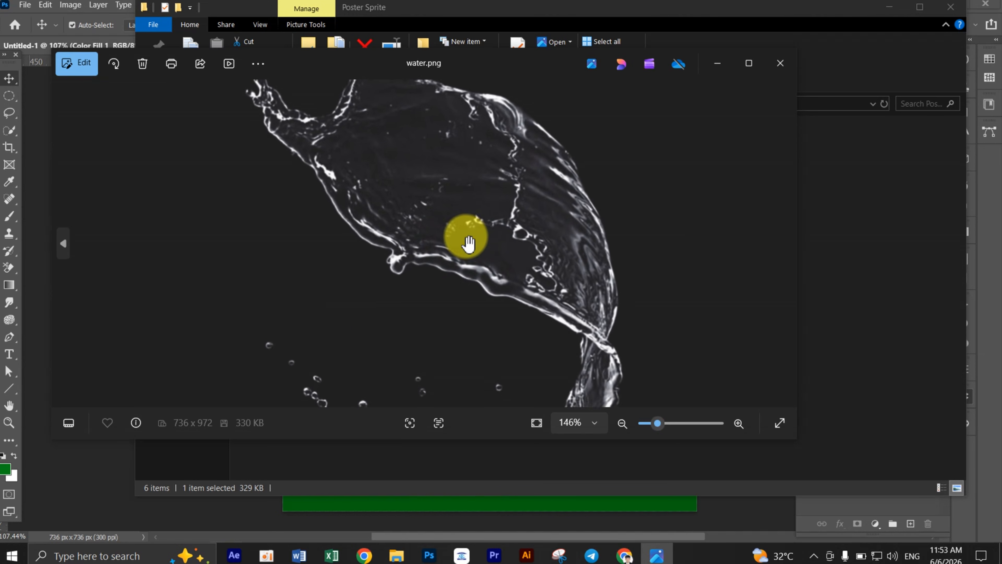
pyautogui.moveTo(534, 276); pyautogui.dragTo(603, 213)
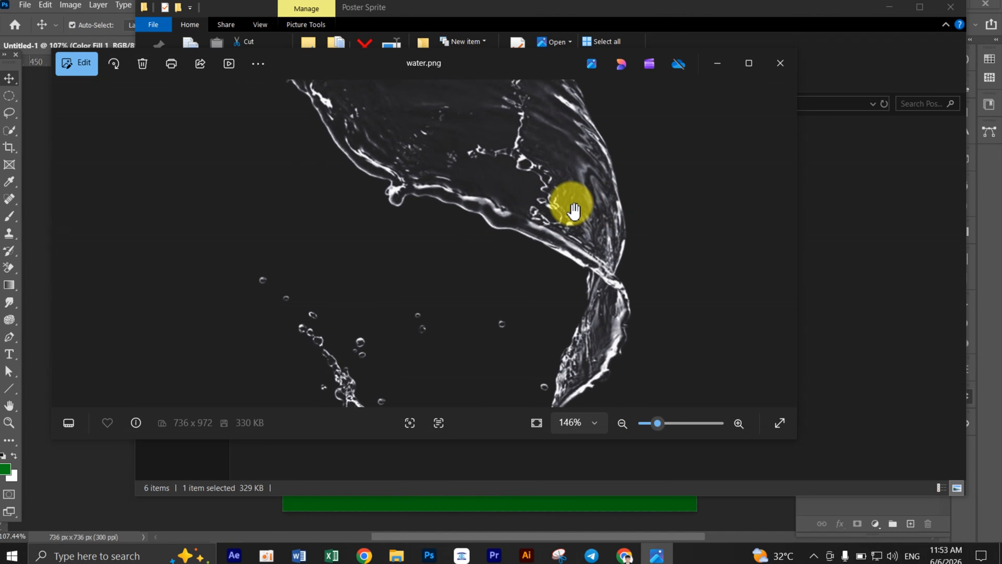
pyautogui.scroll(-4, 575, 212)
pyautogui.scroll(2, 492, 224)
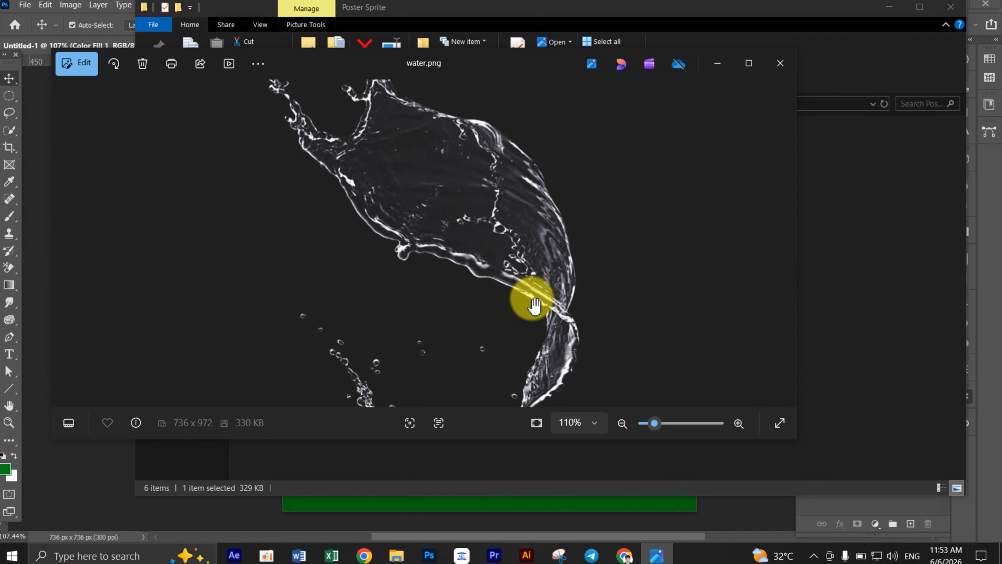
pyautogui.moveTo(535, 304); pyautogui.dragTo(553, 264)
pyautogui.scroll(2, 503, 175)
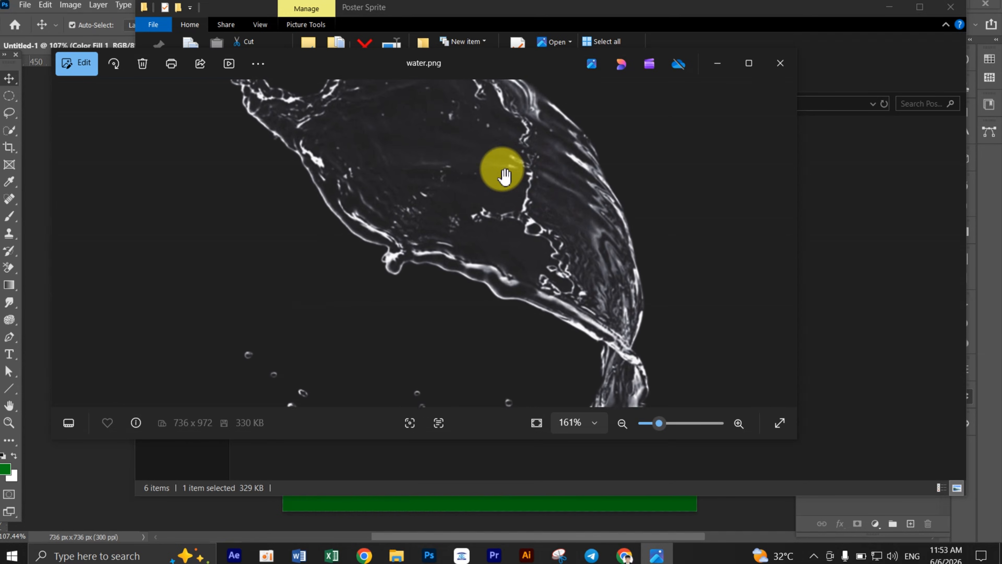
pyautogui.moveTo(505, 176); pyautogui.dragTo(501, 237)
pyautogui.moveTo(484, 200); pyautogui.dragTo(484, 282)
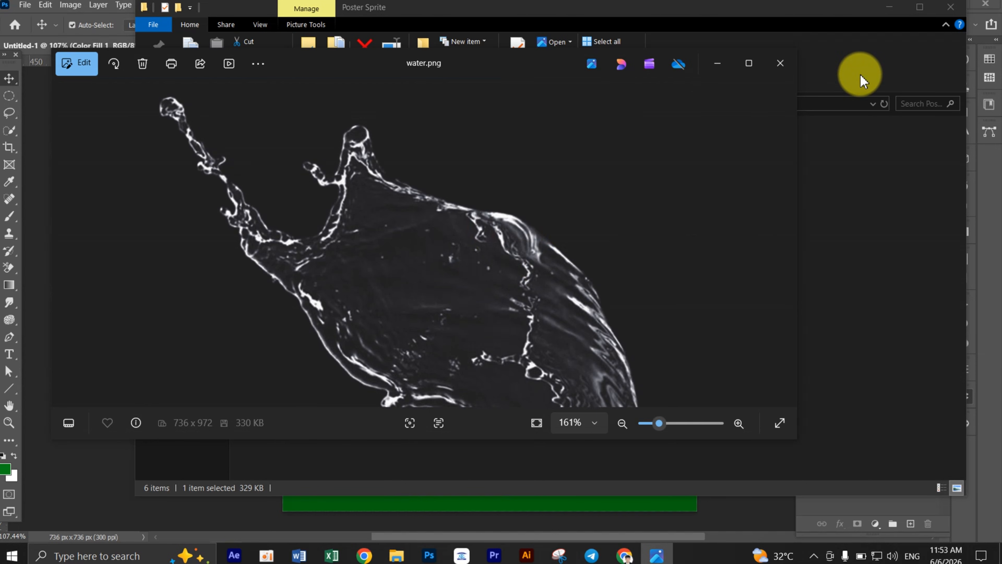
pyautogui.click(777, 64)
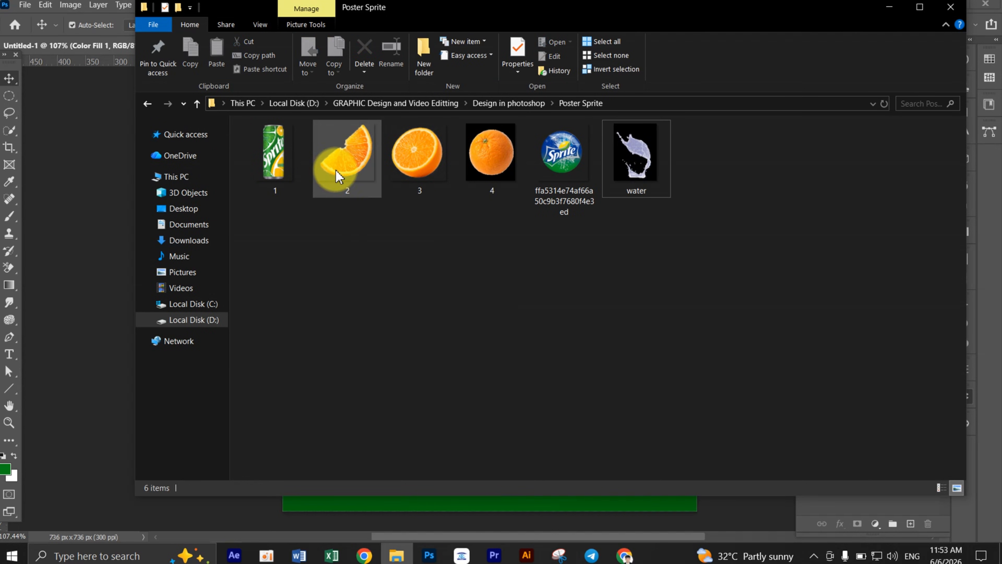
# Place the Sprite can image, file 1, into the document and move its layer above Layer 1.
pyautogui.moveTo(273, 152); pyautogui.dragTo(485, 284)
pyautogui.moveTo(858, 182); pyautogui.dragTo(859, 137)
pyautogui.scroll(2, 561, 109)
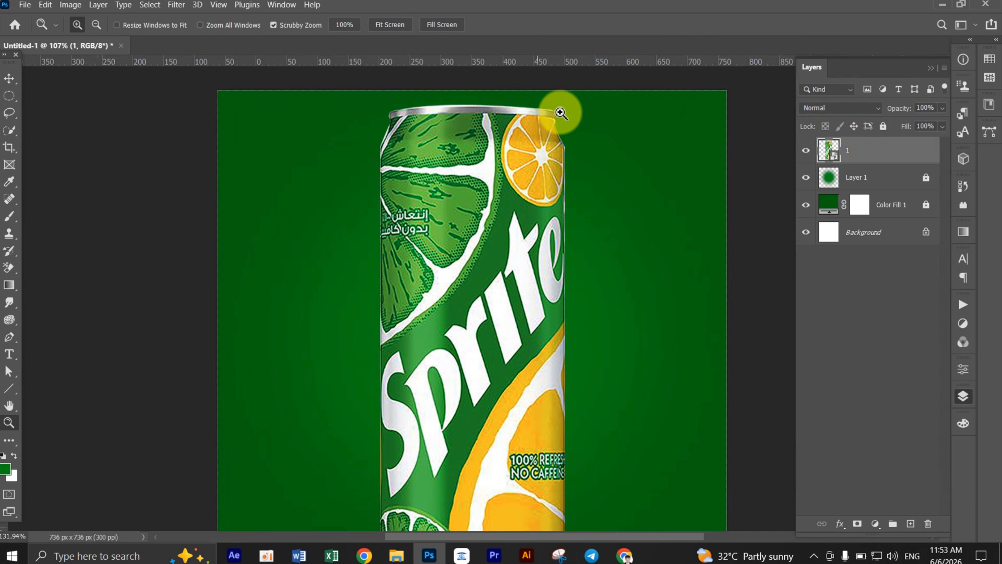
# Scale the Sprite can down to about 15% and place it near the horizontal centre, slightly below the canvas middle.
pyautogui.click(590, 211)
pyautogui.scroll(-3, 591, 209)
pyautogui.click(564, 166)
pyautogui.moveTo(575, 137); pyautogui.dragTo(600, 150)
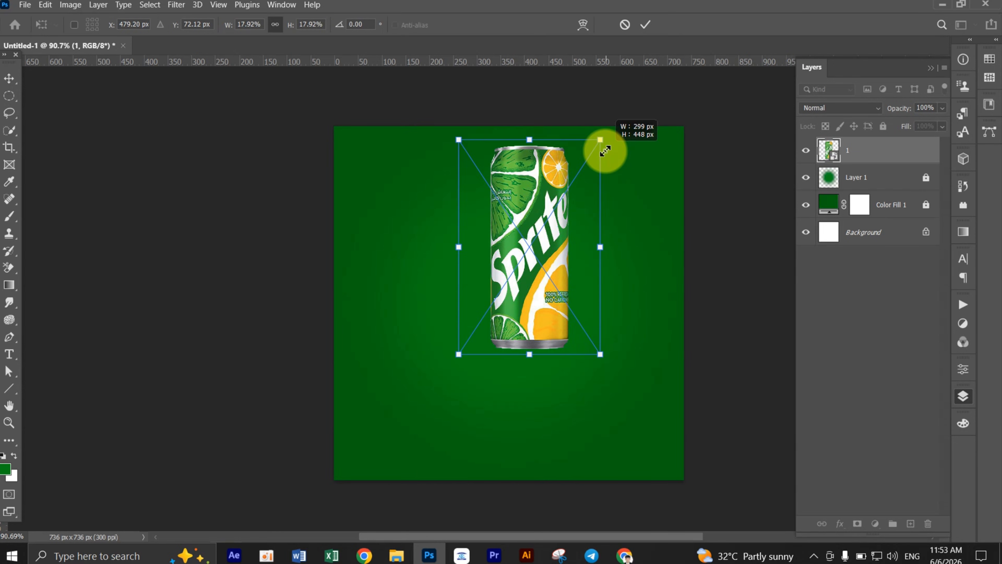
pyautogui.moveTo(533, 247); pyautogui.dragTo(519, 292)
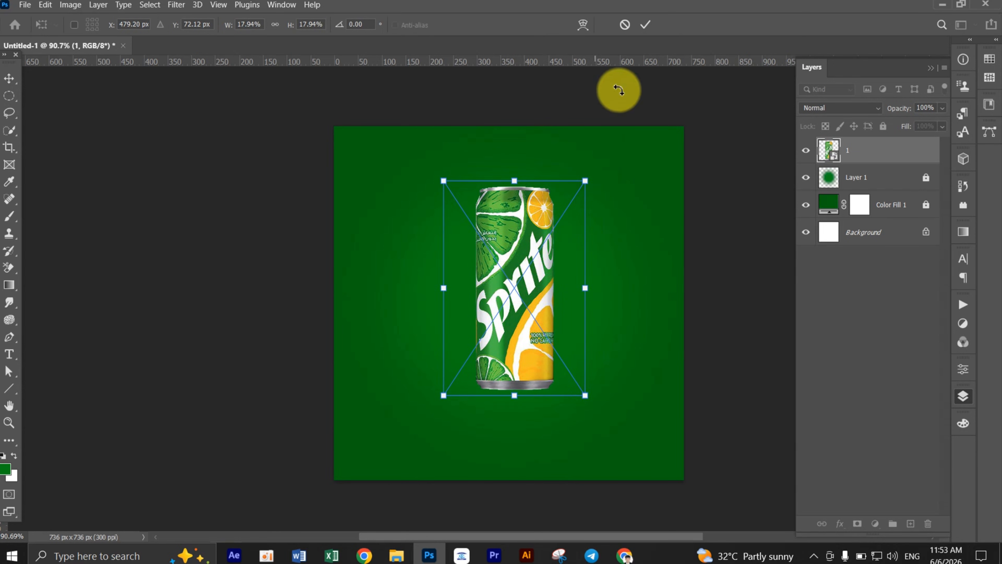
pyautogui.click(646, 24)
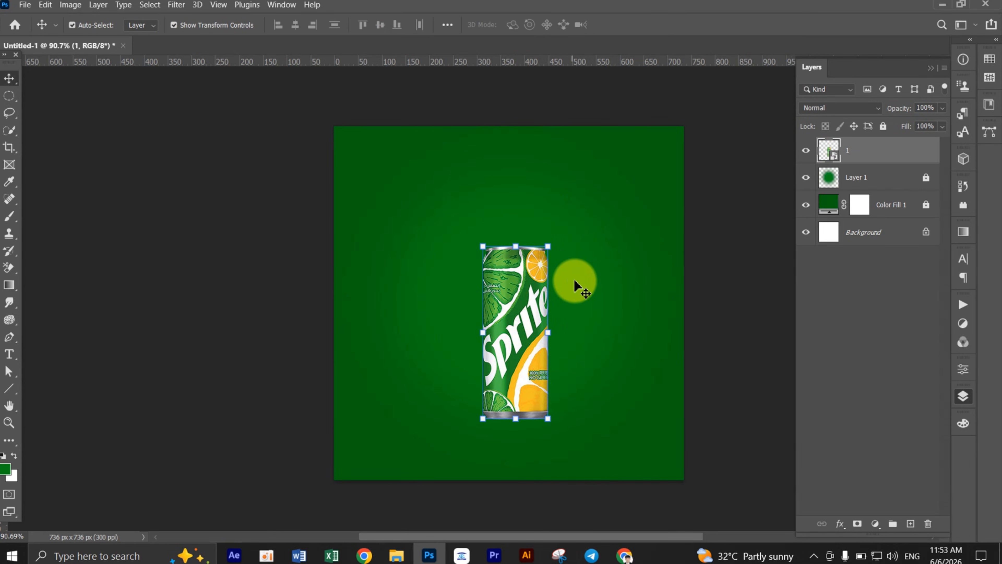
pyautogui.scroll(2, 542, 449)
pyautogui.scroll(1, 541, 448)
pyautogui.scroll(-3, 541, 448)
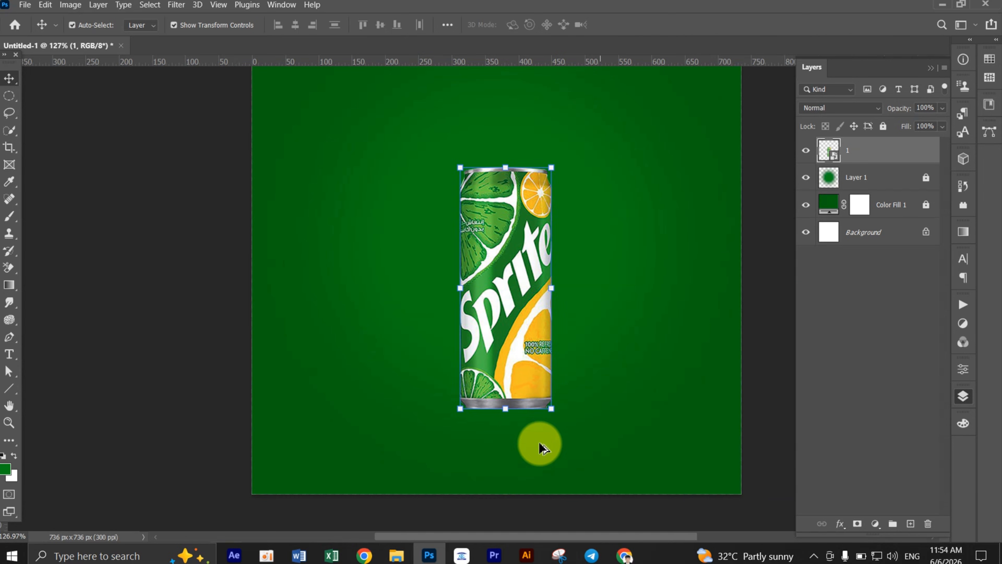
pyautogui.moveTo(522, 300); pyautogui.dragTo(523, 299)
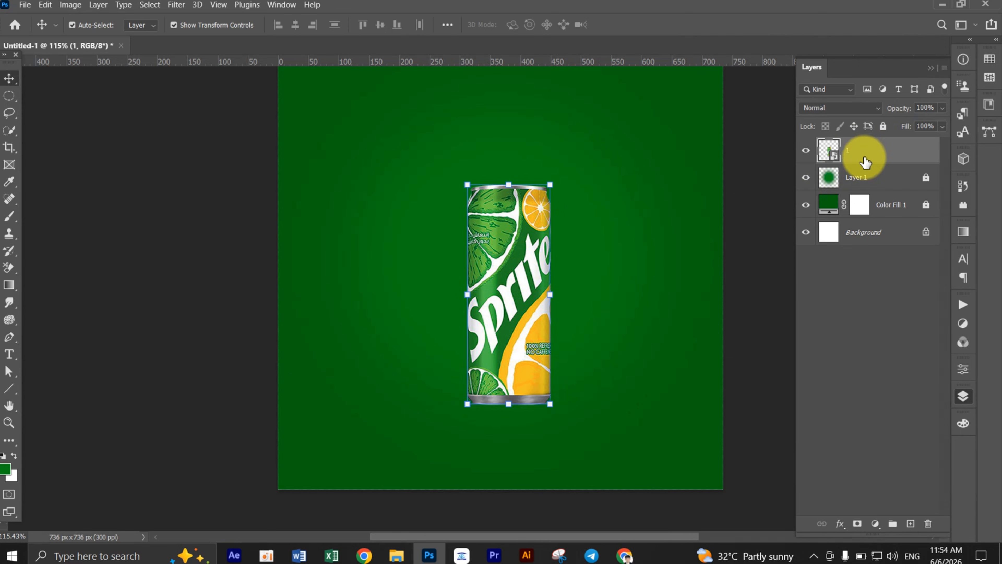
# Duplicate the can's layer 1 and flip the copy horizontally.
pyautogui.hotkey('ctrl', 'j')
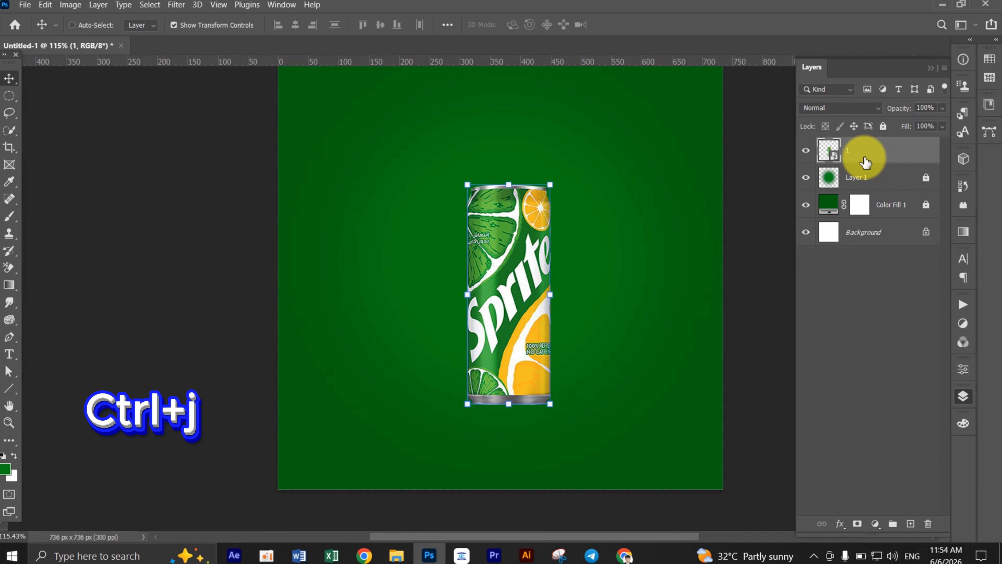
pyautogui.hotkey('ctrl', 'j')
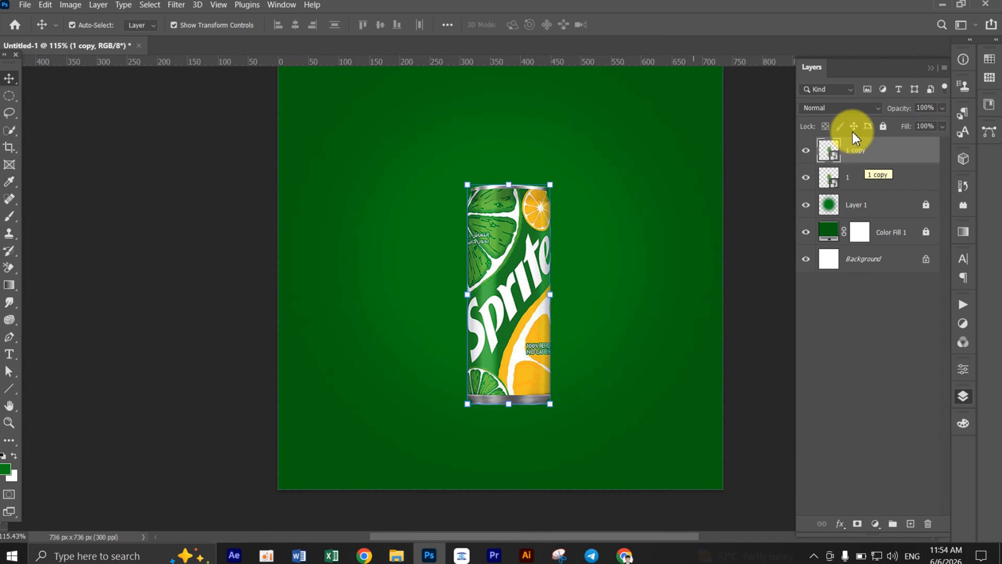
pyautogui.hotkey('ctrl', 't')
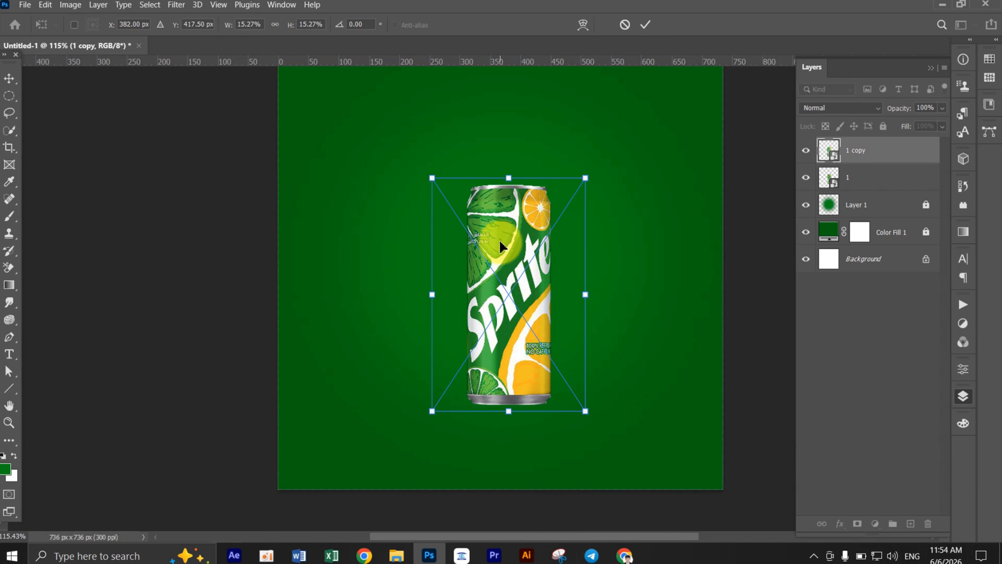
pyautogui.scroll(-1, 533, 277)
pyautogui.scroll(-2, 534, 277)
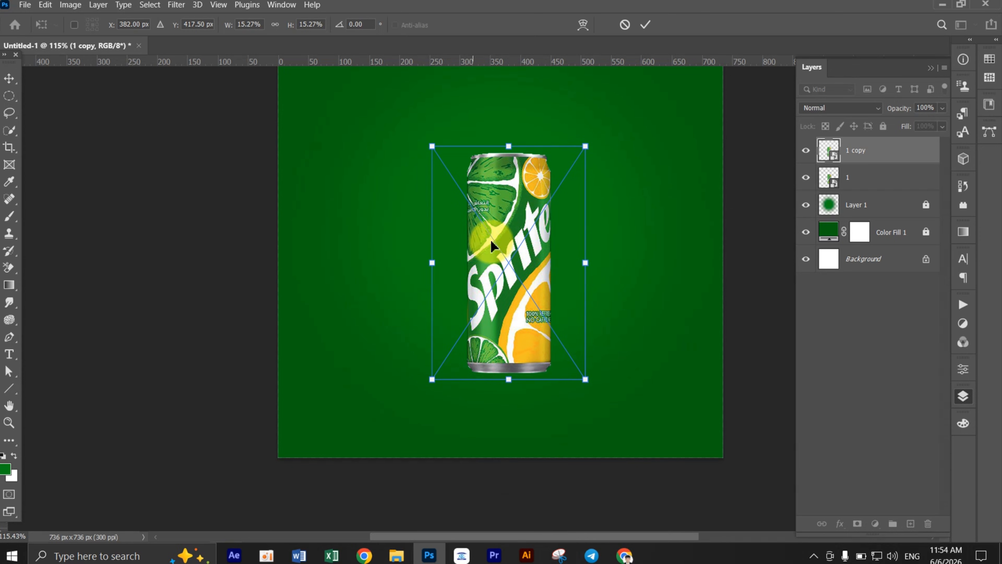
pyautogui.rightClick(503, 222)
pyautogui.click(539, 445)
pyautogui.press('Return')
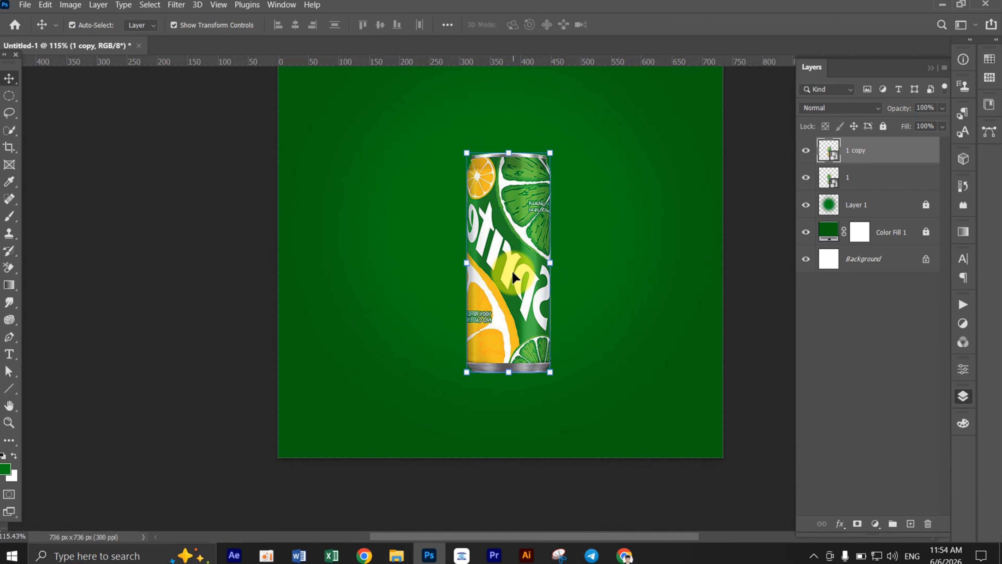
# Flip the can copy vertically, mirror it horizontally again, and place it base to base beneath the original can.
pyautogui.hotkey('ctrl', 't')
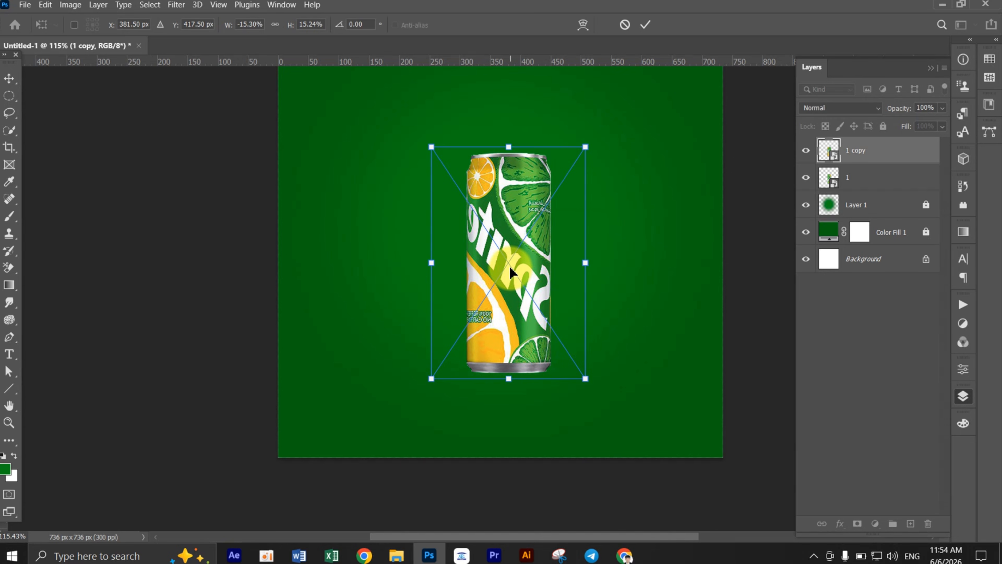
pyautogui.rightClick(510, 269)
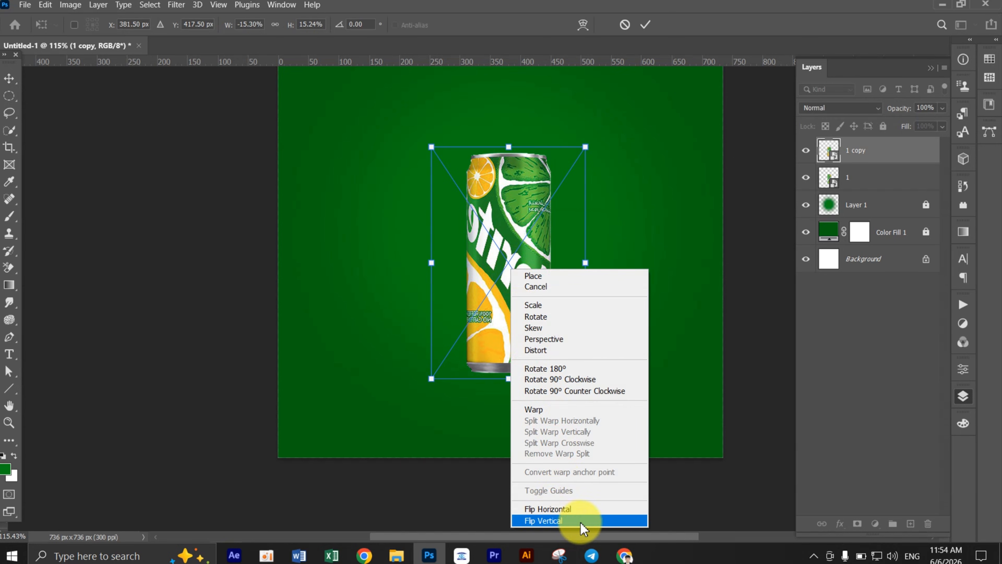
pyautogui.click(558, 522)
pyautogui.moveTo(525, 229); pyautogui.dragTo(511, 401)
pyautogui.rightClick(511, 402)
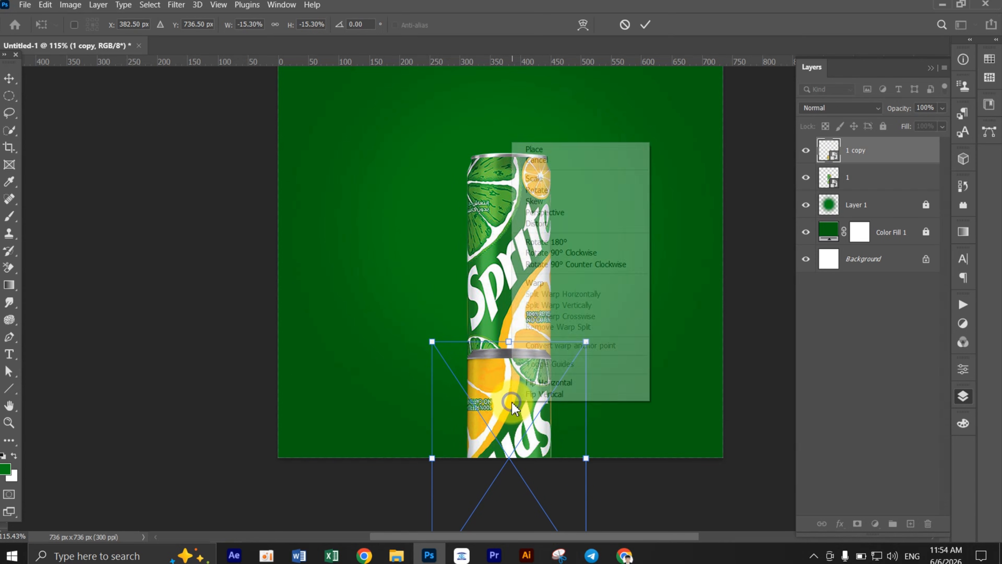
pyautogui.click(547, 383)
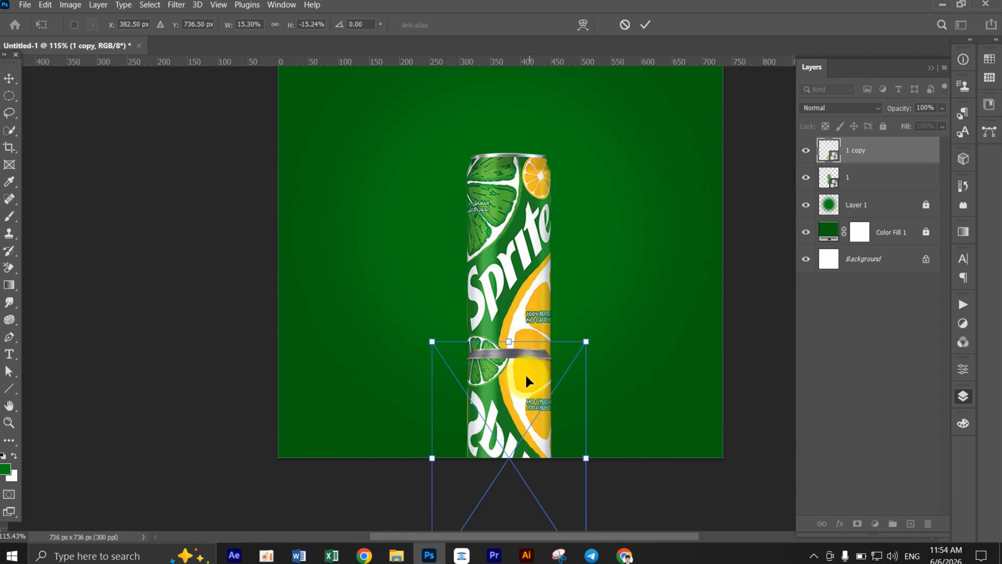
pyautogui.moveTo(513, 394); pyautogui.dragTo(518, 416)
pyautogui.click(638, 31)
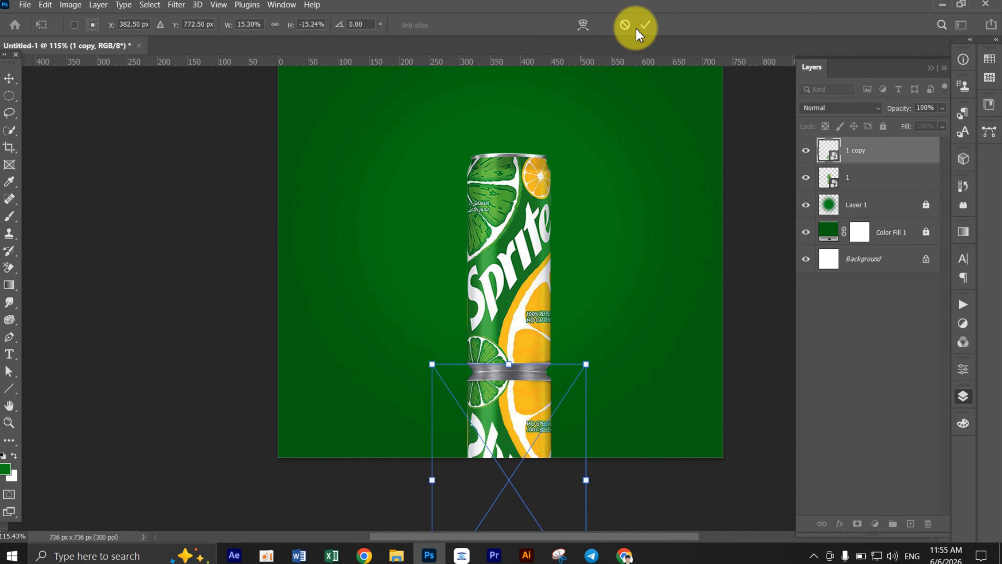
pyautogui.click(646, 26)
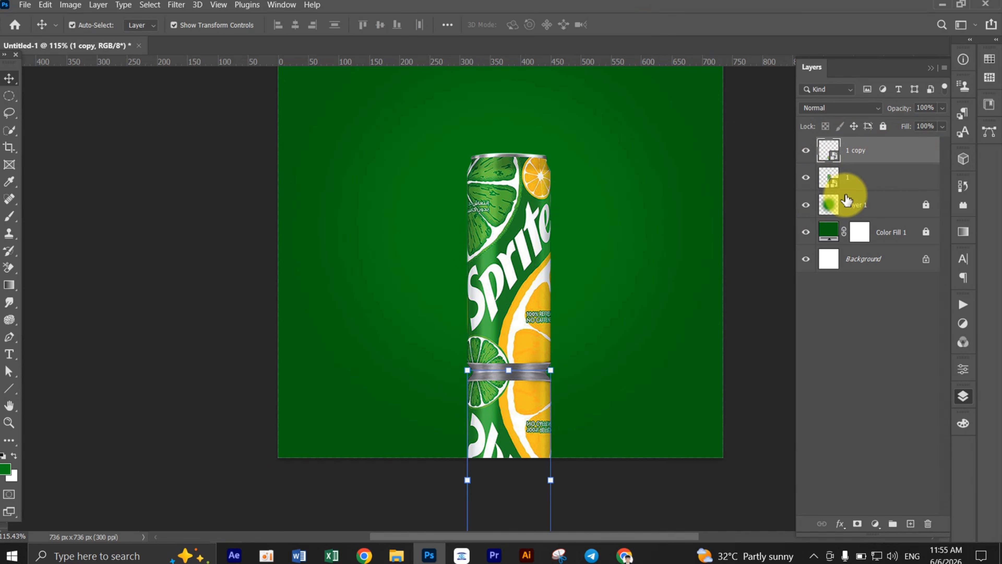
# Move the 1 copy layer beneath layer 1 and nudge the flipped can slightly down from the original's base.
pyautogui.click(848, 176)
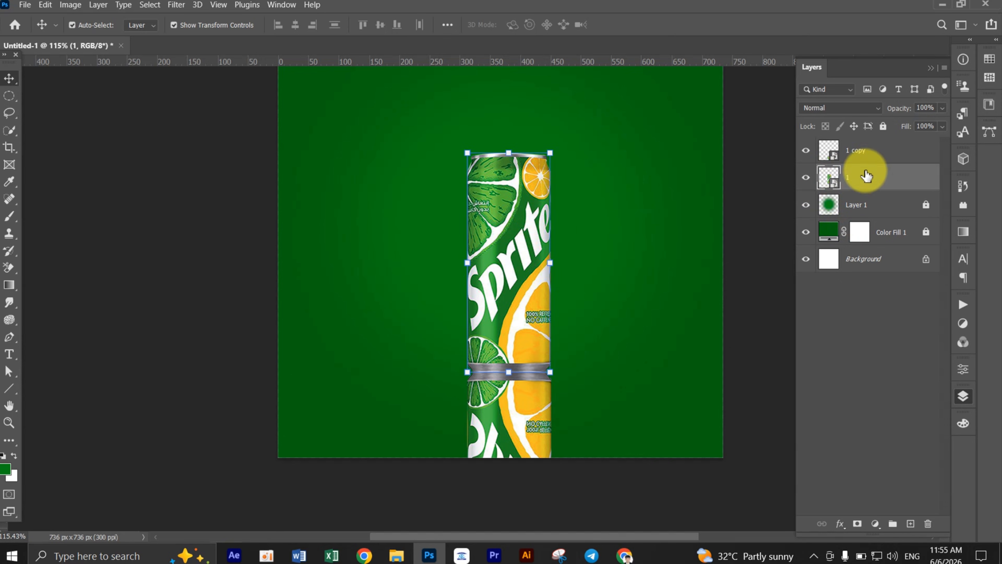
pyautogui.click(851, 160)
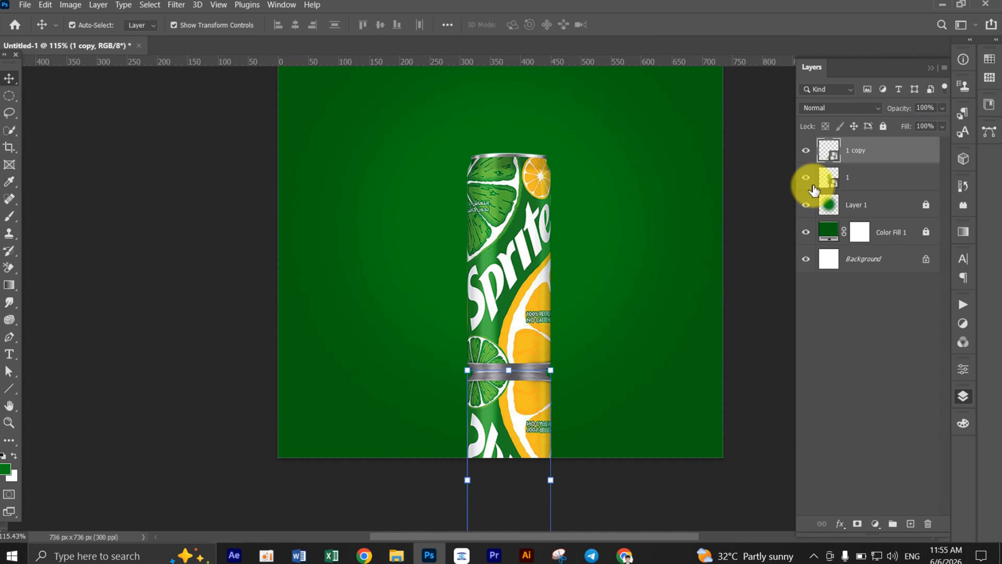
pyautogui.moveTo(859, 154); pyautogui.dragTo(870, 194)
pyautogui.moveTo(511, 406); pyautogui.dragTo(513, 413)
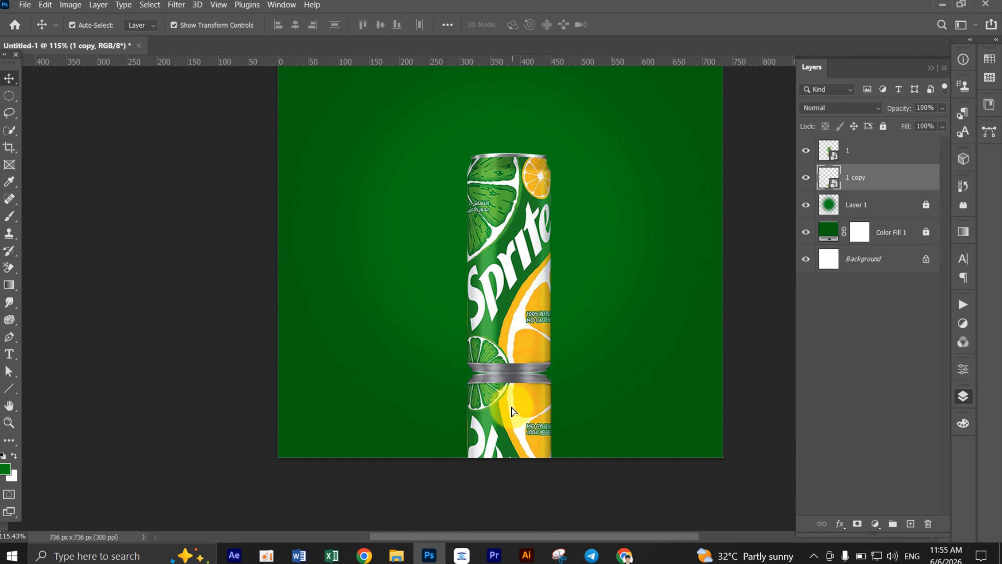
pyautogui.click(540, 446)
# Add a layer mask to 1 copy and choose the black-to-white gradient from the Basics presets for the Gradient tool.
pyautogui.keyDown('alt'); pyautogui.scroll(3, 545, 459); pyautogui.keyUp('alt')
pyautogui.scroll(-2, 519, 436)
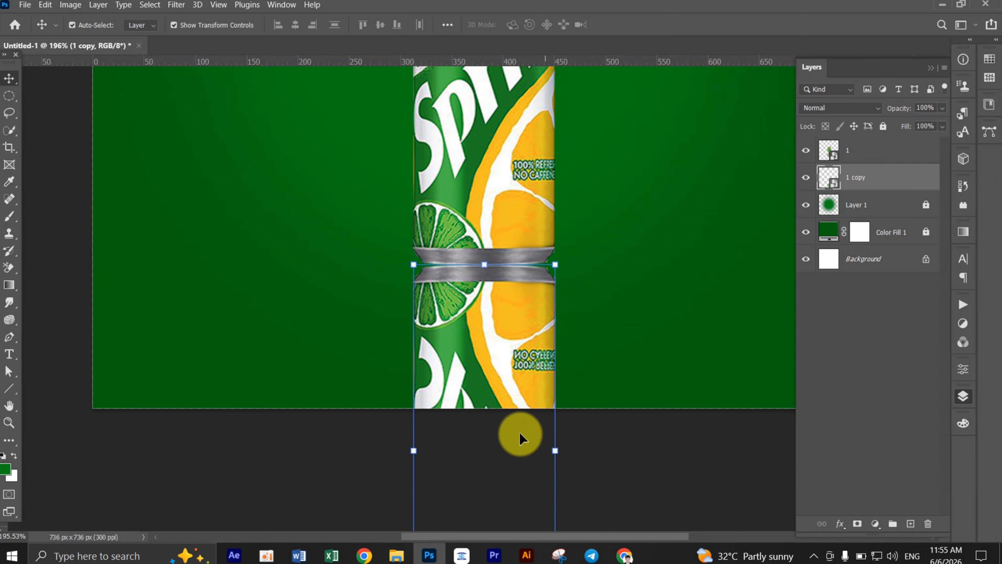
pyautogui.keyDown('alt'); pyautogui.scroll(-4, 495, 379); pyautogui.keyUp('alt')
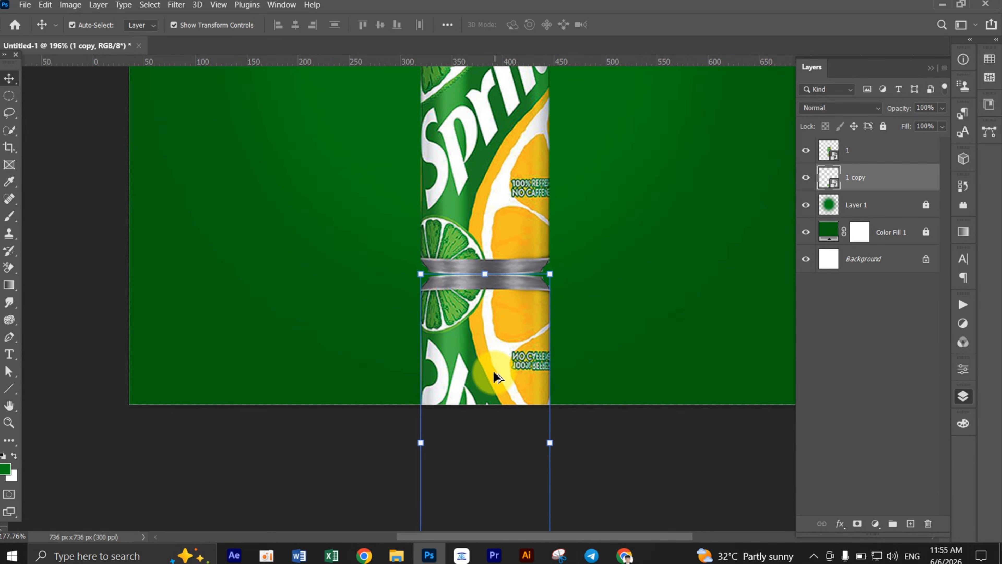
pyautogui.scroll(-3, 494, 372)
pyautogui.scroll(7, 494, 372)
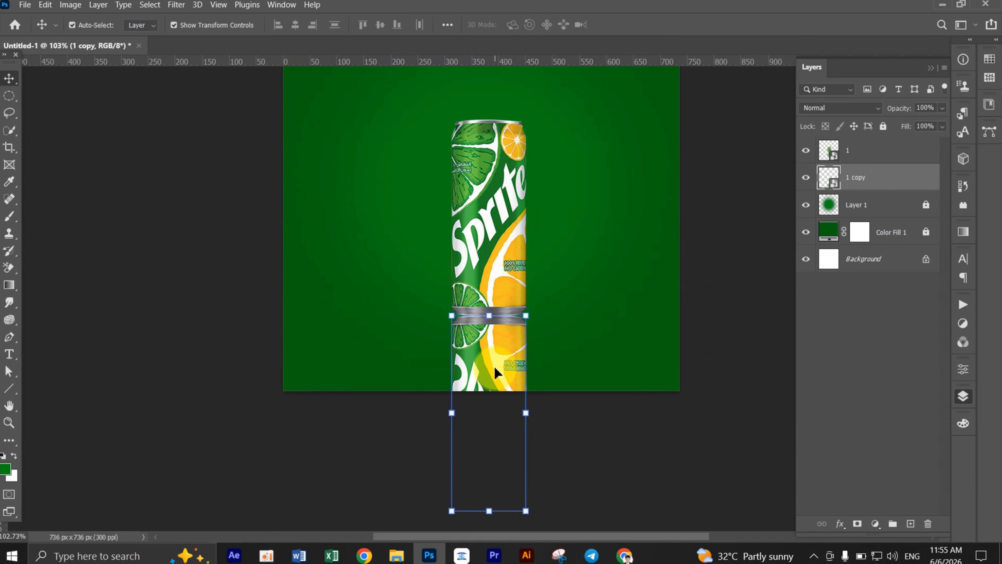
pyautogui.scroll(-4, 501, 364)
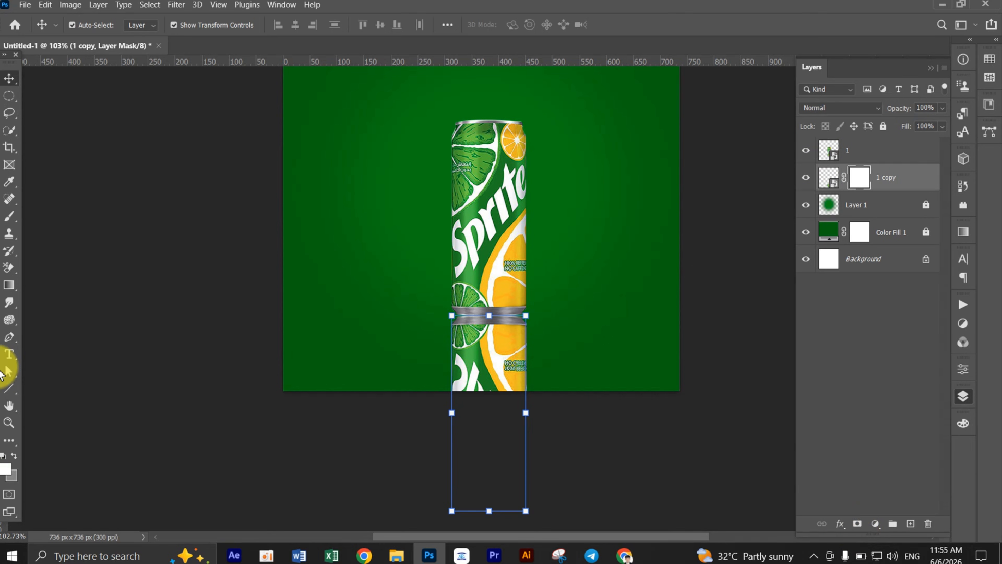
pyautogui.click(9, 291)
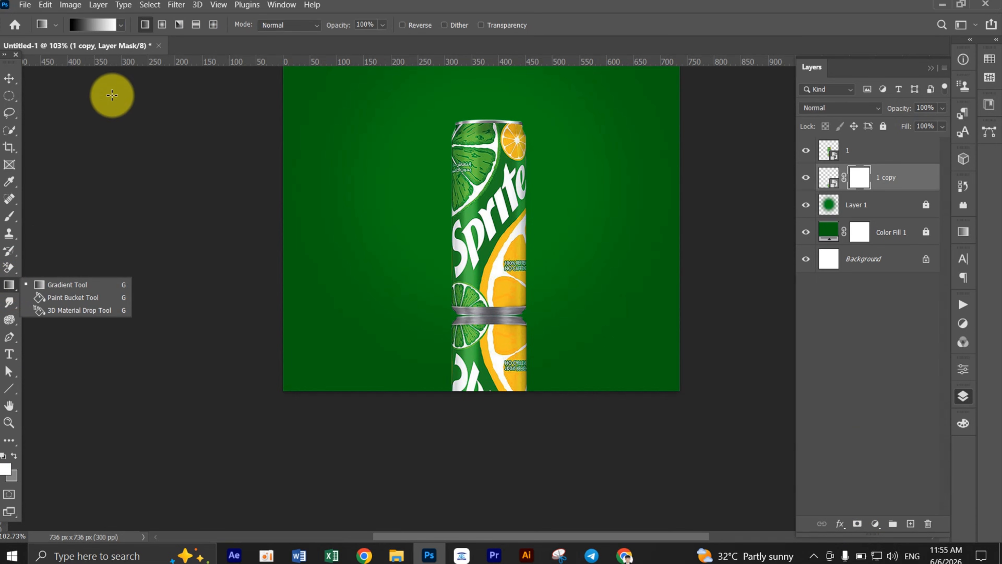
pyautogui.click(121, 25)
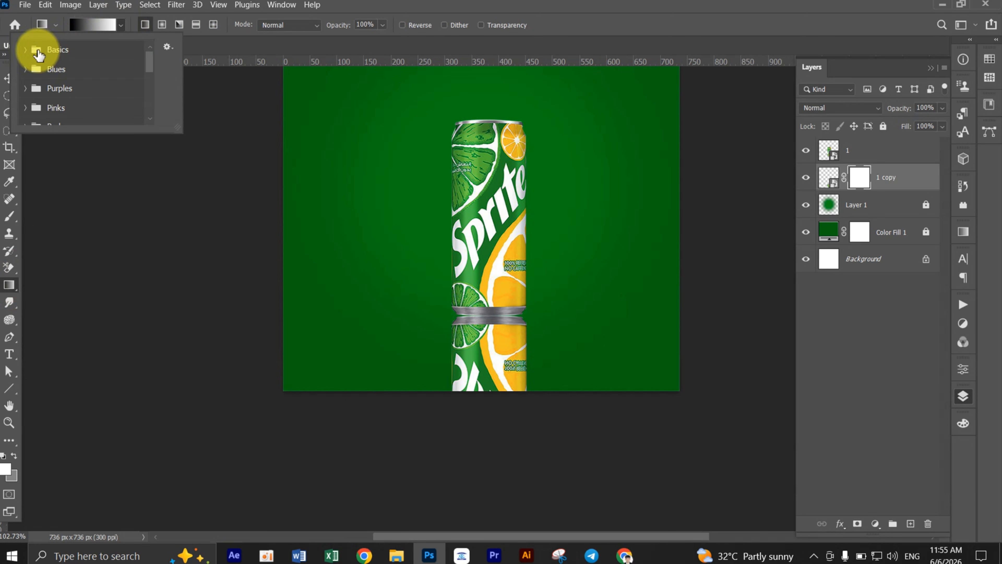
pyautogui.click(26, 49)
pyautogui.click(81, 90)
pyautogui.scroll(-1, 75, 111)
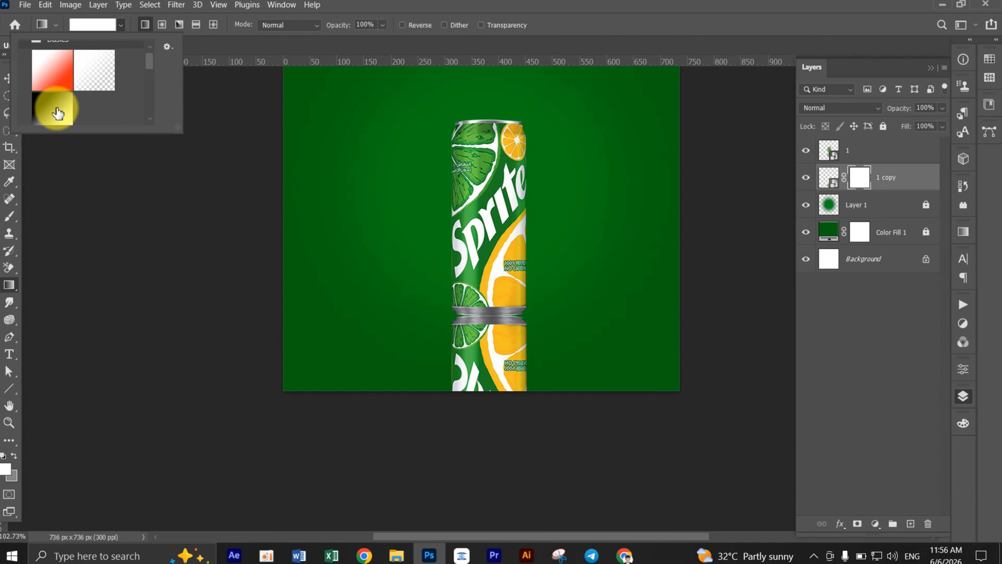
pyautogui.click(61, 107)
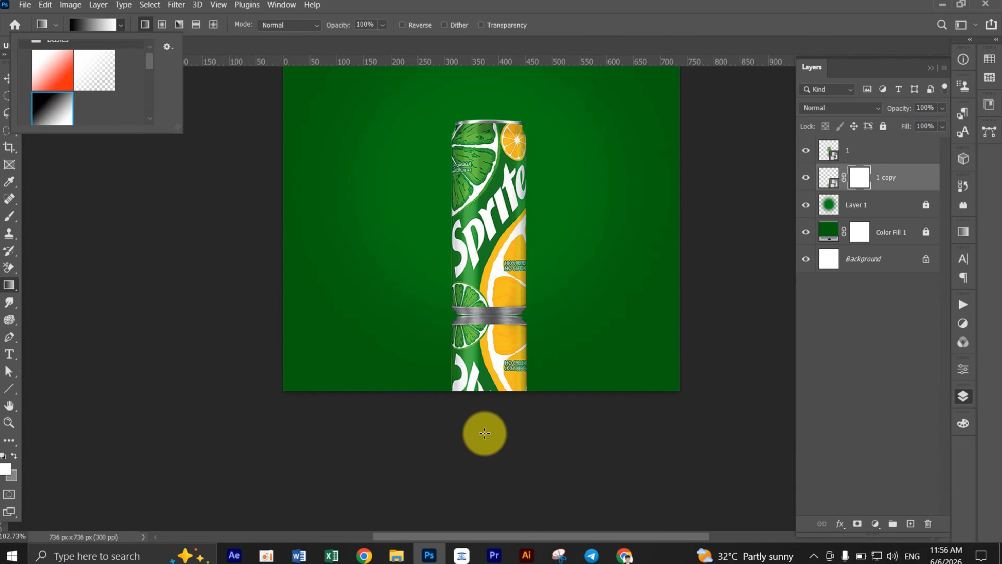
# Draw linear gradients upward on the 1 copy mask so the flipped can fades out toward the canvas's lower edge.
pyautogui.moveTo(484, 433); pyautogui.dragTo(489, 360)
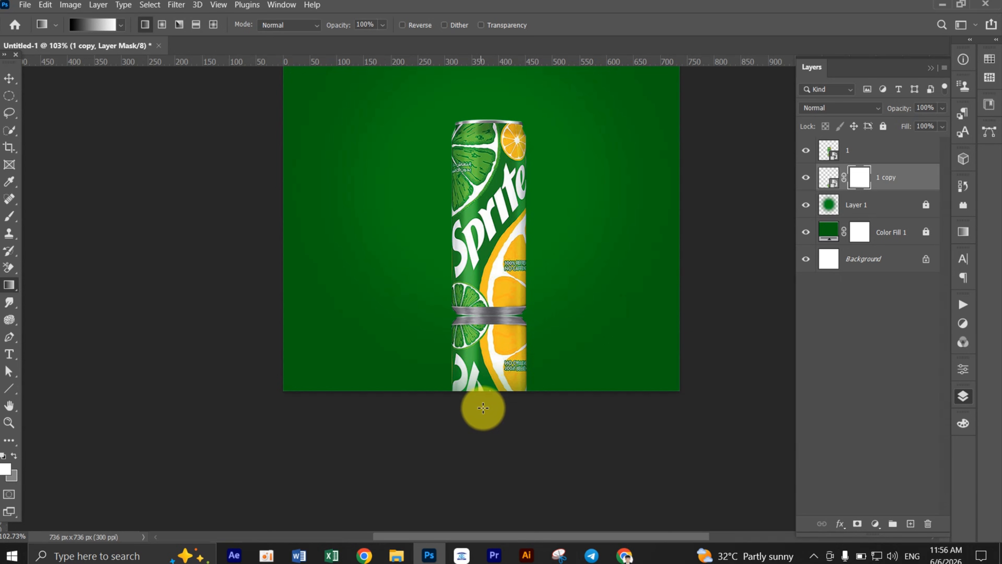
pyautogui.moveTo(482, 395)
pyautogui.mouseDown()
pyautogui.moveTo(479, 339)
pyautogui.moveTo(472, 352)
pyautogui.mouseUp()
pyautogui.moveTo(485, 430); pyautogui.dragTo(484, 356)
pyautogui.moveTo(481, 441); pyautogui.dragTo(481, 316)
pyautogui.moveTo(488, 381); pyautogui.dragTo(487, 326)
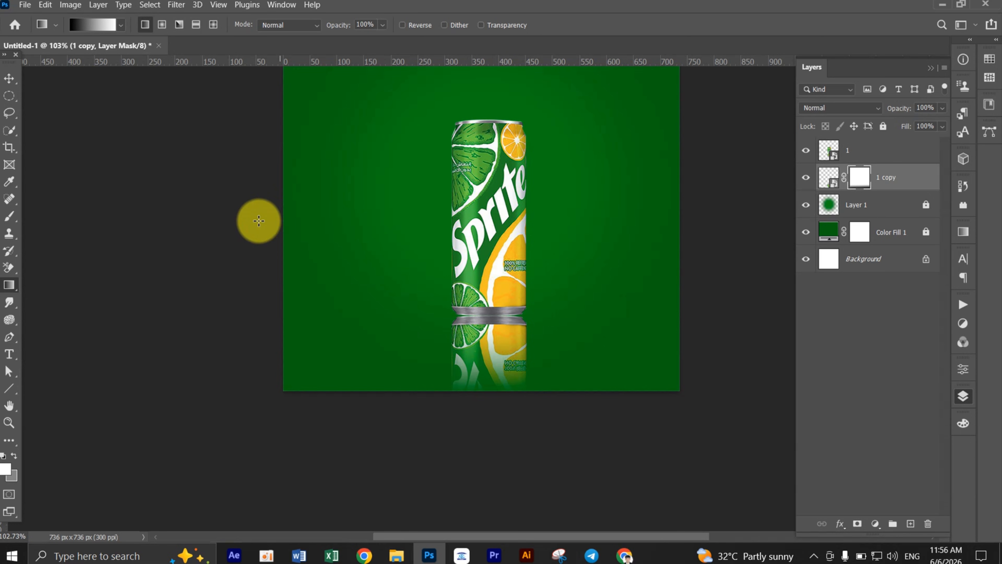
# Reduce the fill of the 1 copy layer to 21% and align the reflection with the can using the Move tool.
pyautogui.scroll(3, 489, 389)
pyautogui.scroll(-3, 488, 389)
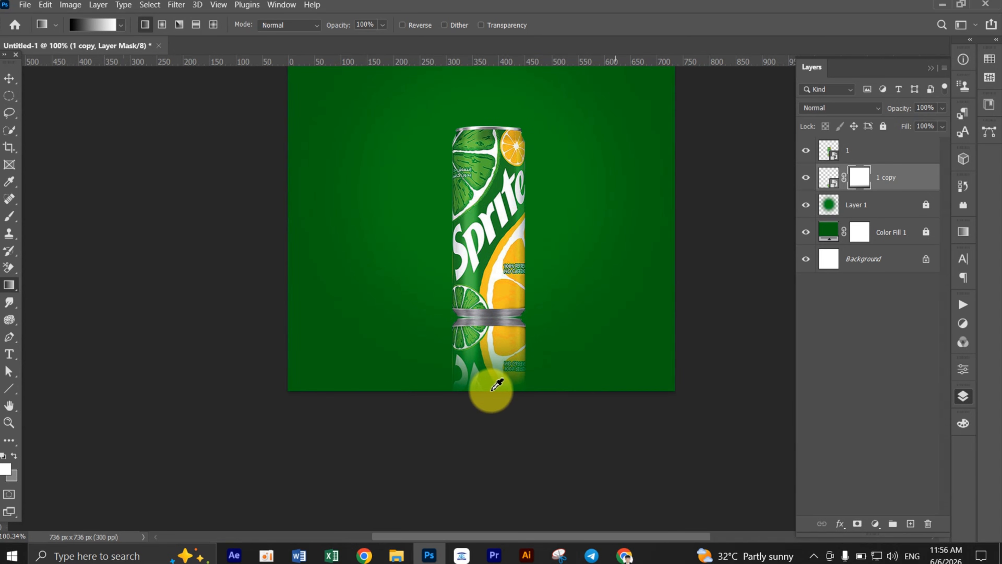
pyautogui.scroll(2, 490, 390)
pyautogui.click(9, 79)
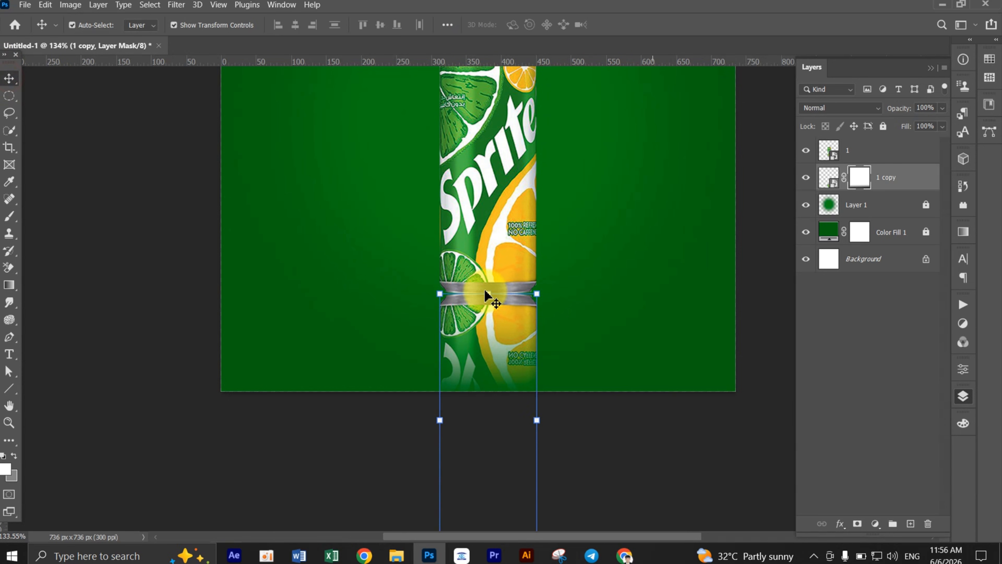
pyautogui.moveTo(893, 135); pyautogui.dragTo(911, 128)
pyautogui.moveTo(506, 338); pyautogui.dragTo(506, 338)
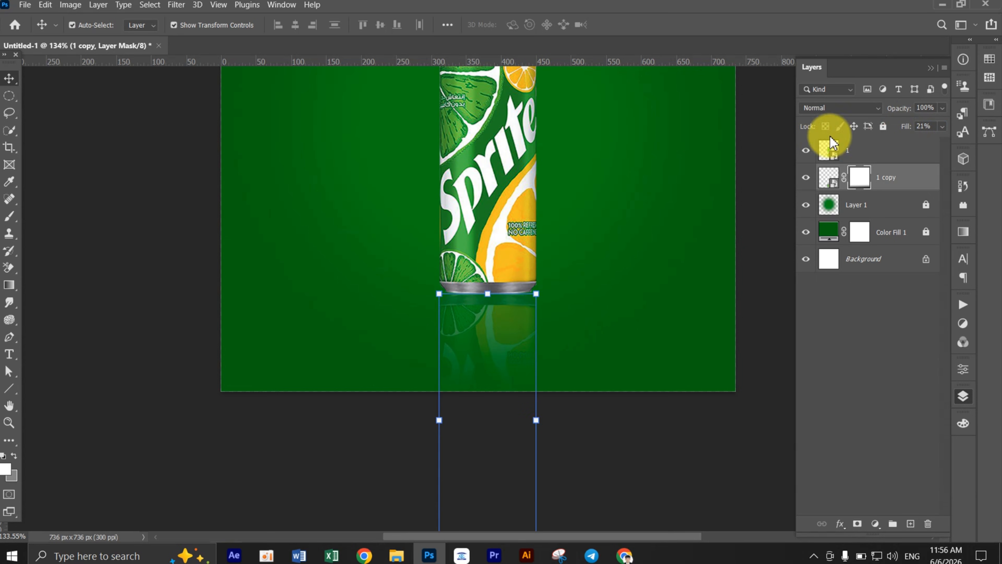
# Apply a Gaussian Blur with a 0.8 pixel radius to the 1 copy reflection layer.
pyautogui.click(159, 7)
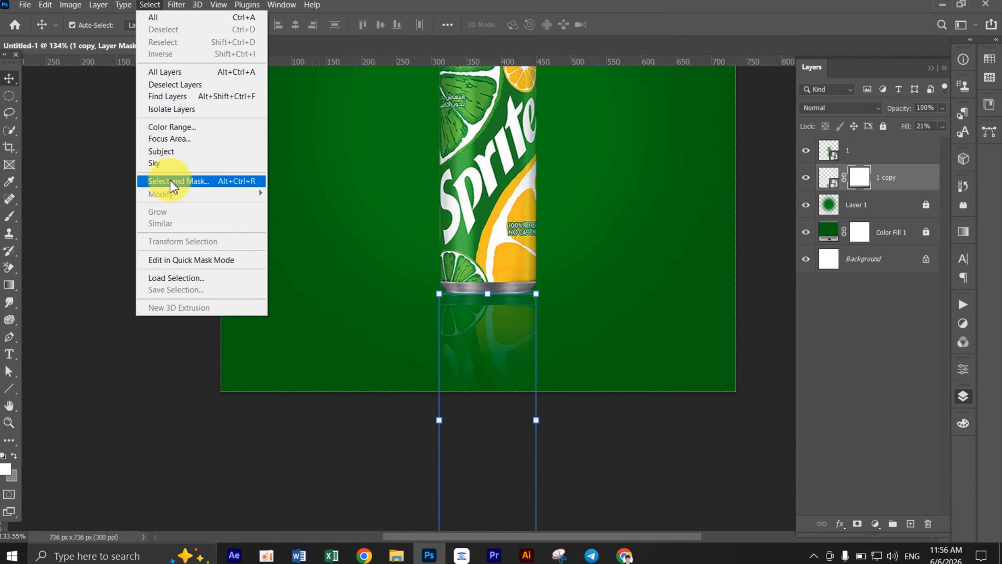
pyautogui.click(178, 6)
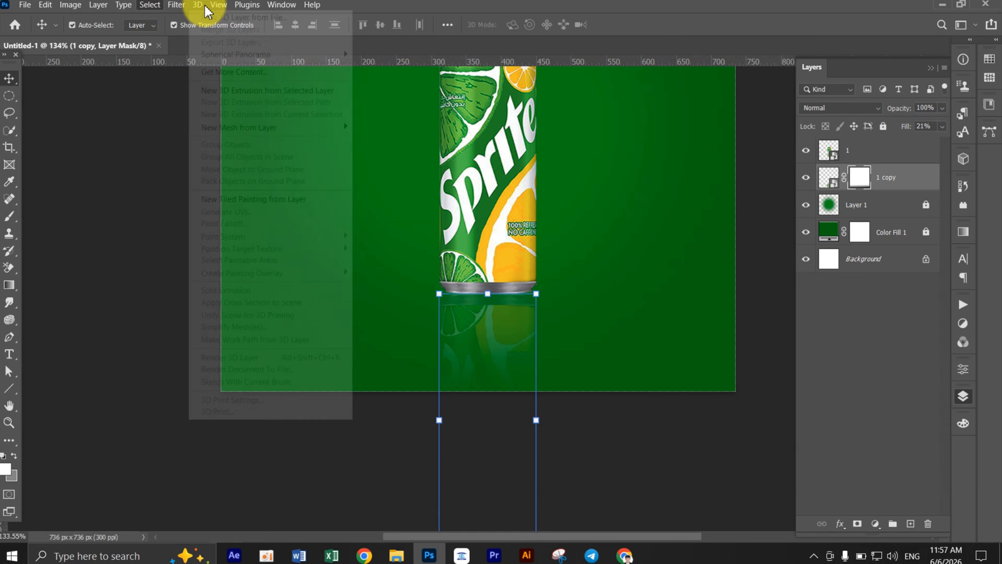
pyautogui.moveTo(197, 162)
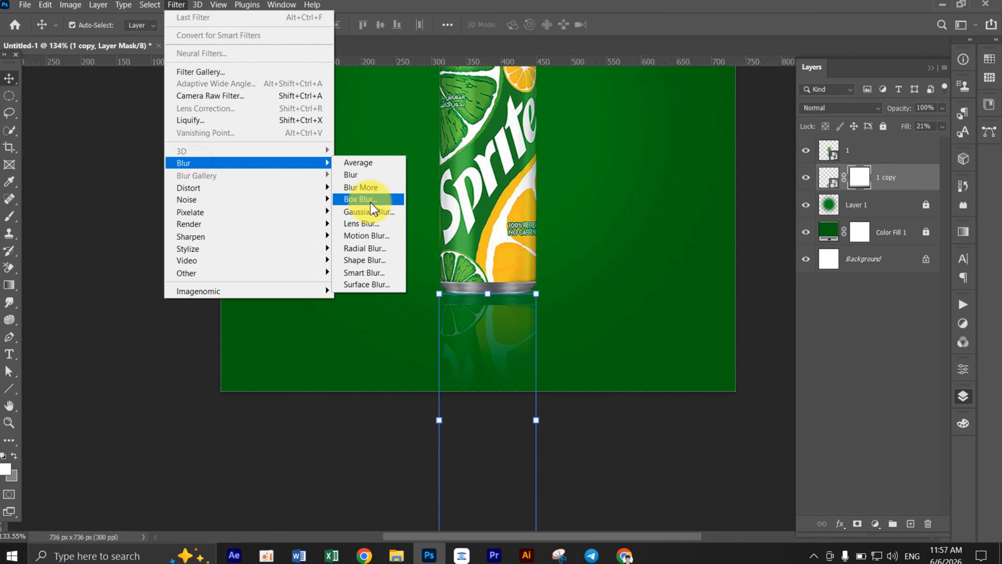
pyautogui.click(370, 212)
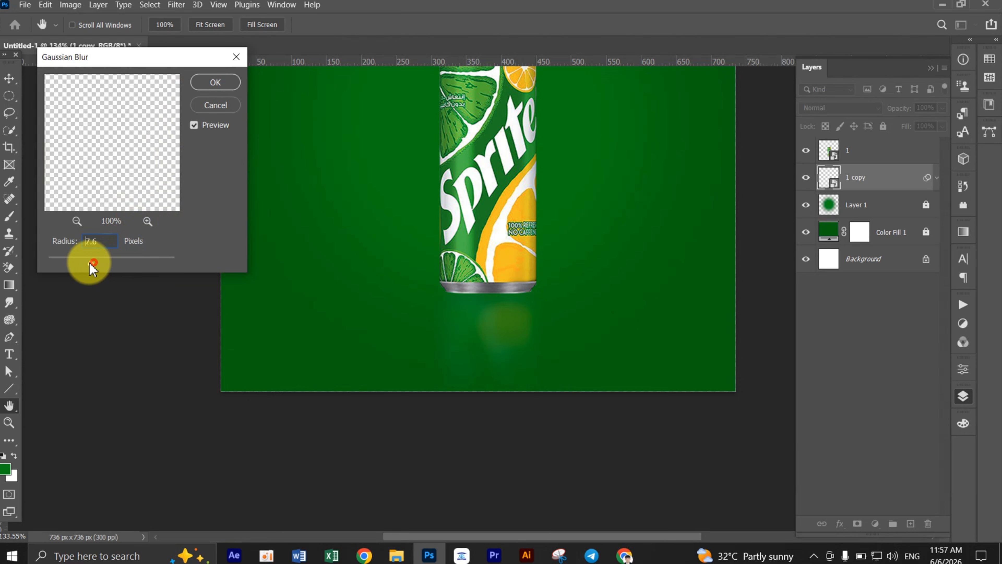
pyautogui.moveTo(92, 268); pyautogui.dragTo(53, 264)
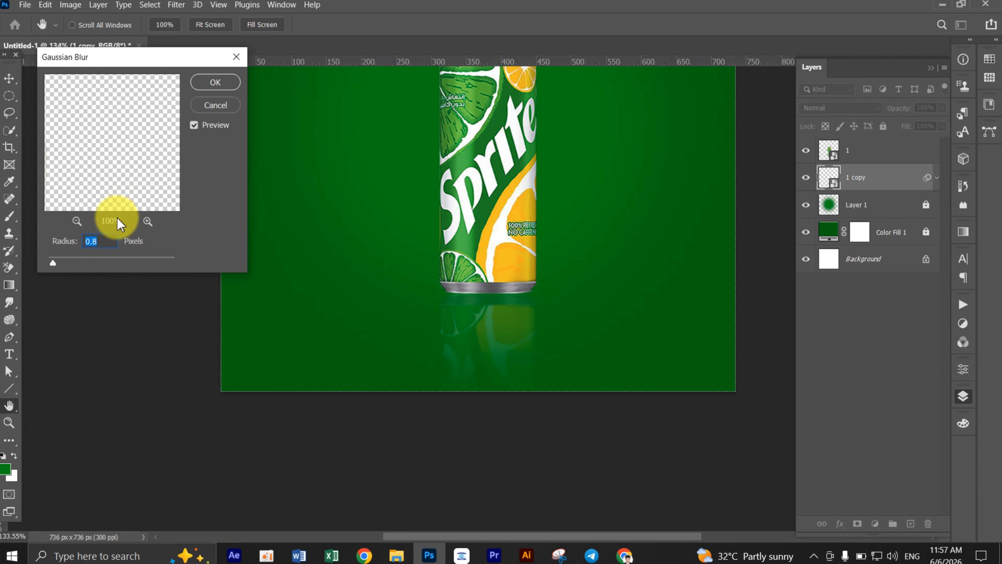
pyautogui.click(225, 83)
pyautogui.press('v')
pyautogui.hotkey('ctrl', '0')
# Unlock Layer 1 and dab the current dark green behind the can with the 495 px Brush.
pyautogui.click(829, 237)
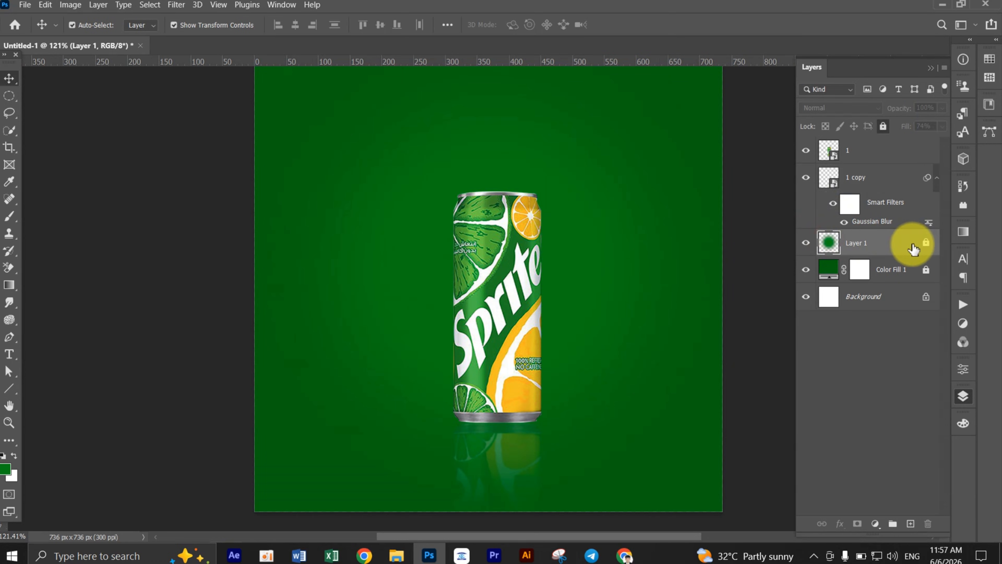
pyautogui.click(924, 243)
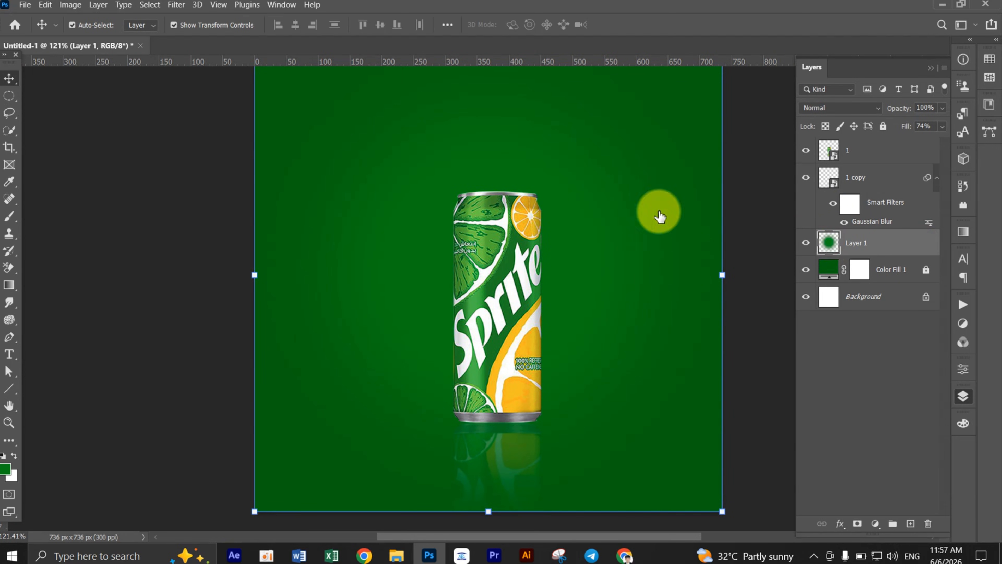
pyautogui.click(9, 216)
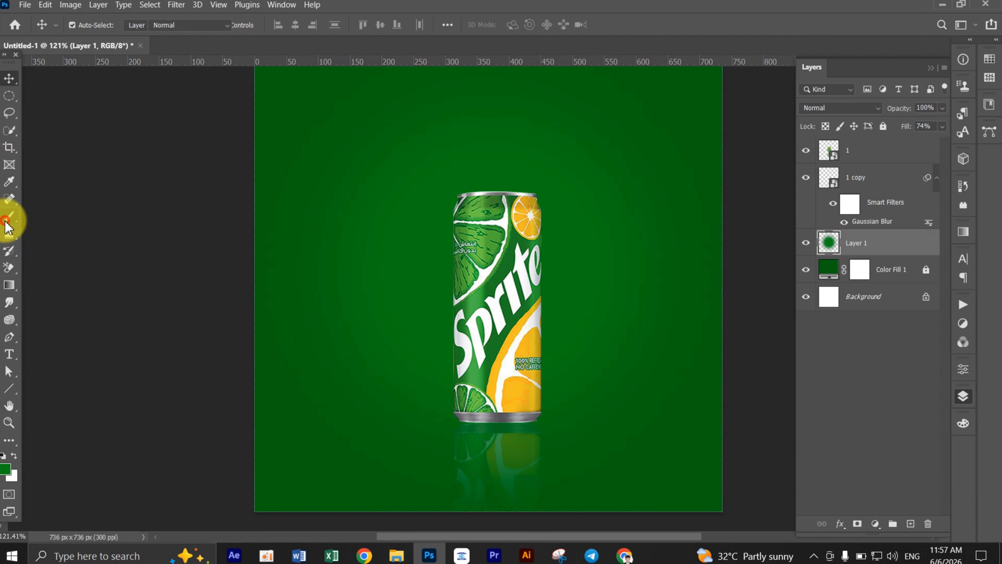
pyautogui.click(398, 242)
pyautogui.click(494, 233)
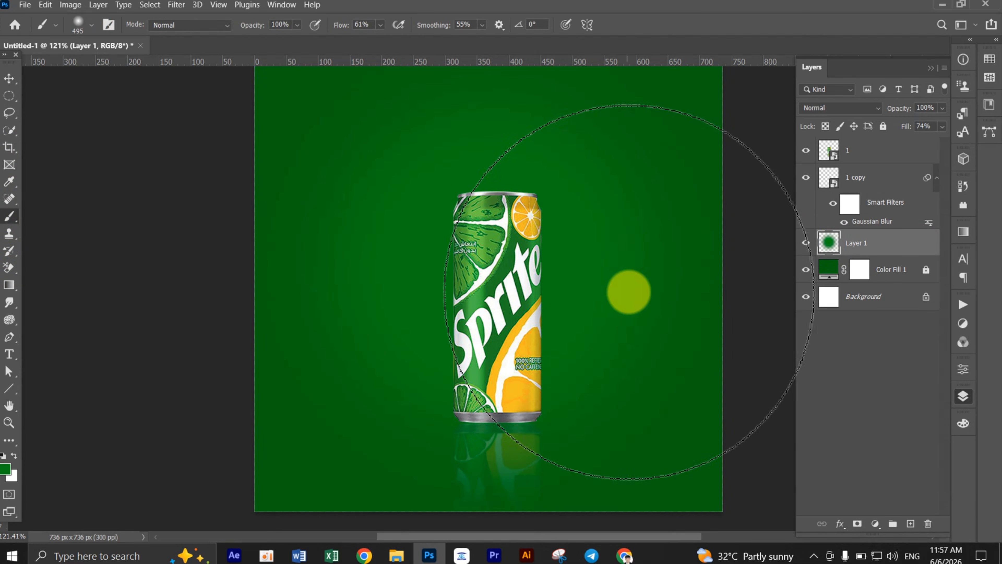
# Set the foreground color to bright green 08f10c and brush a glow behind the upper part of the can on Layer 1.
pyautogui.click(10, 477)
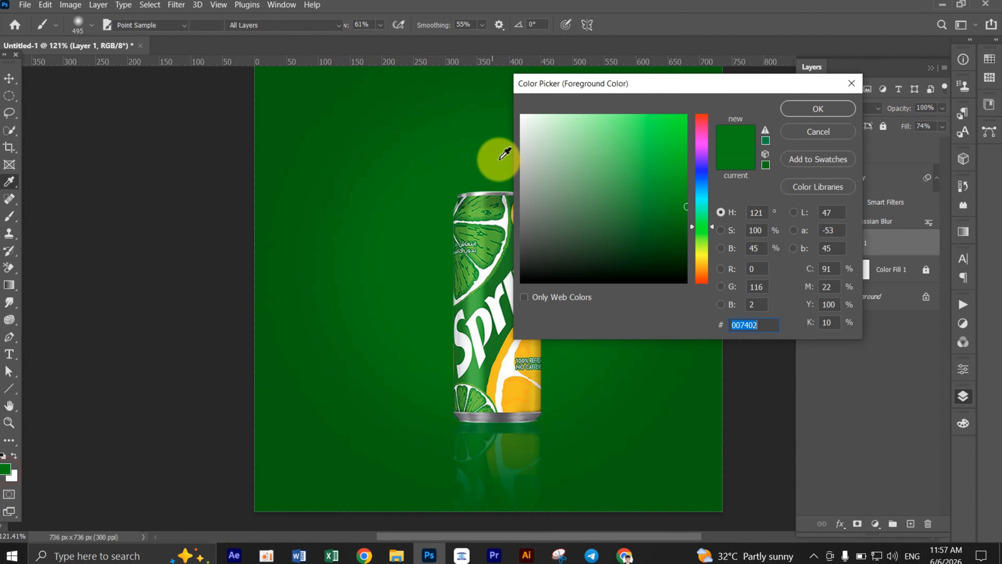
pyautogui.click(682, 124)
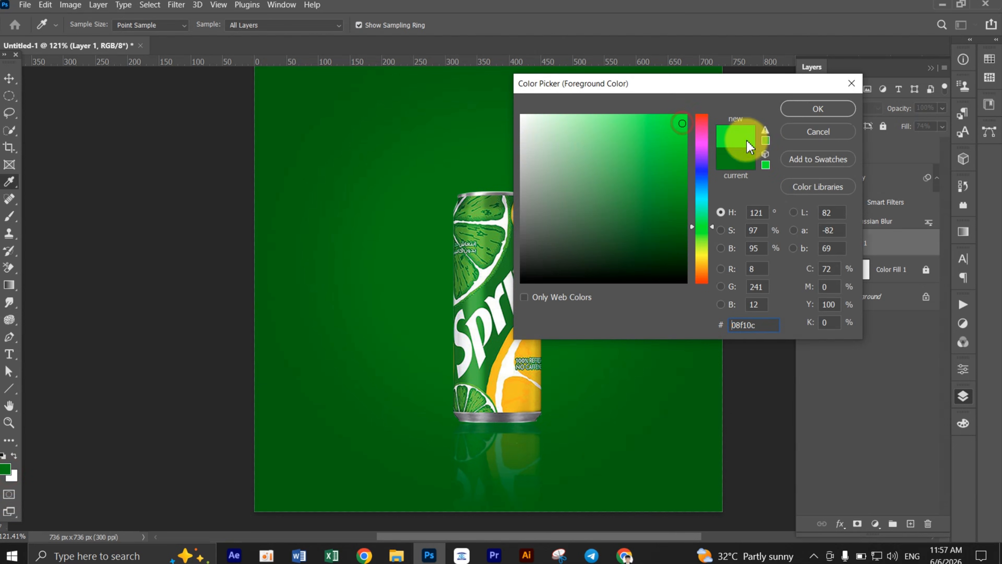
pyautogui.click(812, 109)
pyautogui.press('b')
pyautogui.moveTo(486, 233); pyautogui.dragTo(500, 228)
pyautogui.click(500, 228)
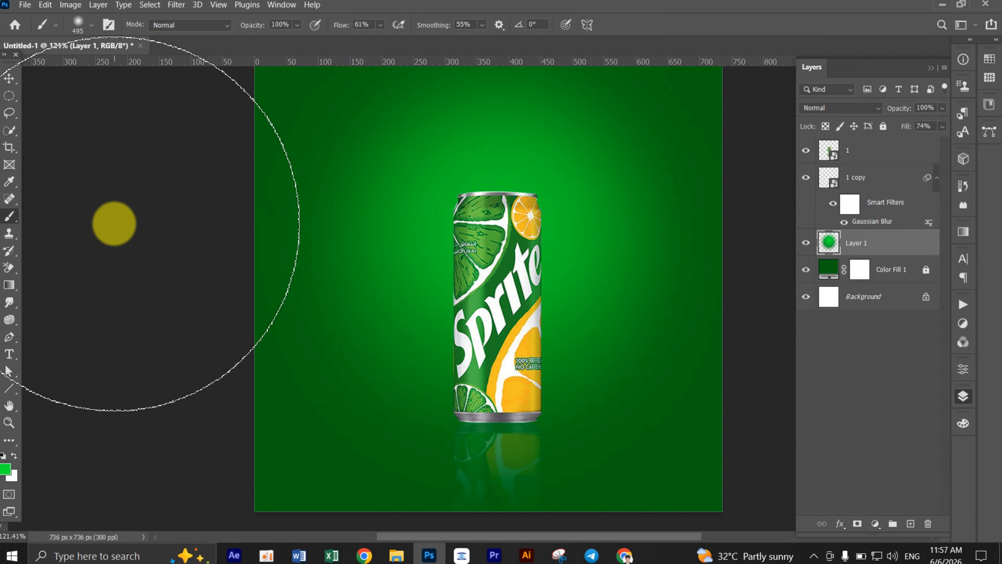
pyautogui.click(468, 226)
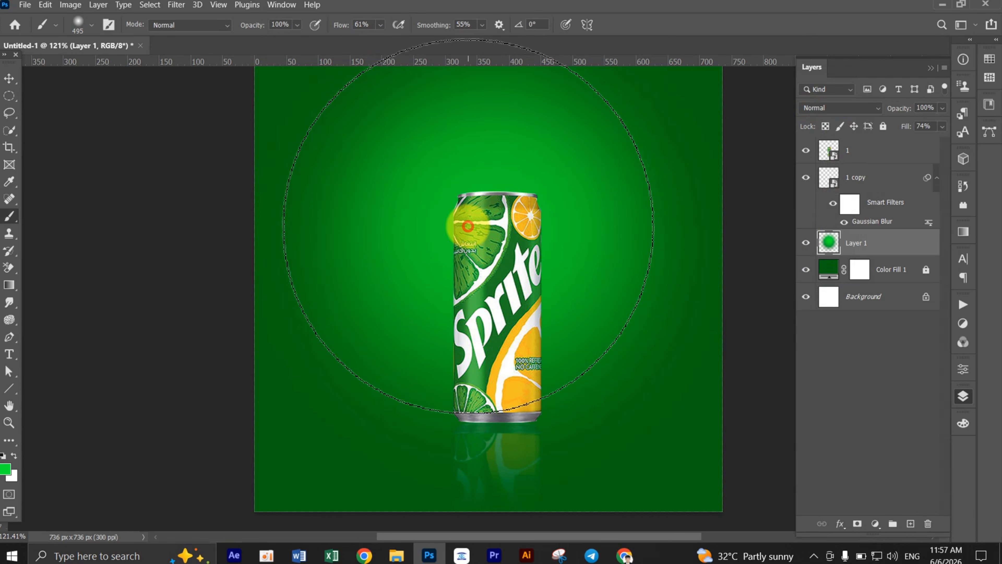
# Lock Layer 1 and deselect it with the Move tool.
pyautogui.click(8, 81)
pyautogui.scroll(-2, 493, 273)
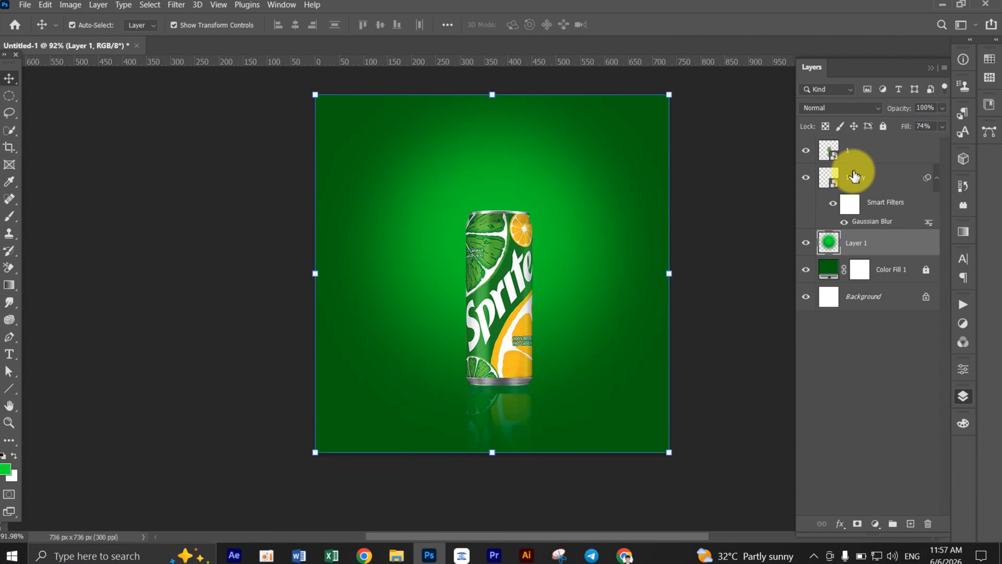
pyautogui.click(882, 124)
pyautogui.click(704, 255)
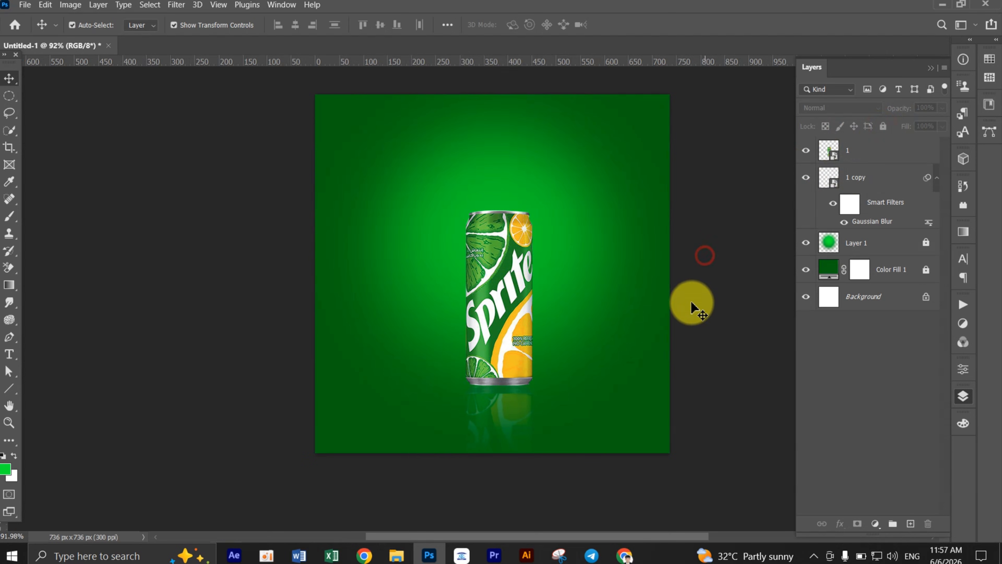
pyautogui.scroll(1, 693, 304)
# Place the orange wedge image 2 from the Poster Sprite folder on the canvas and convert its layer to a smart object.
pyautogui.click(394, 556)
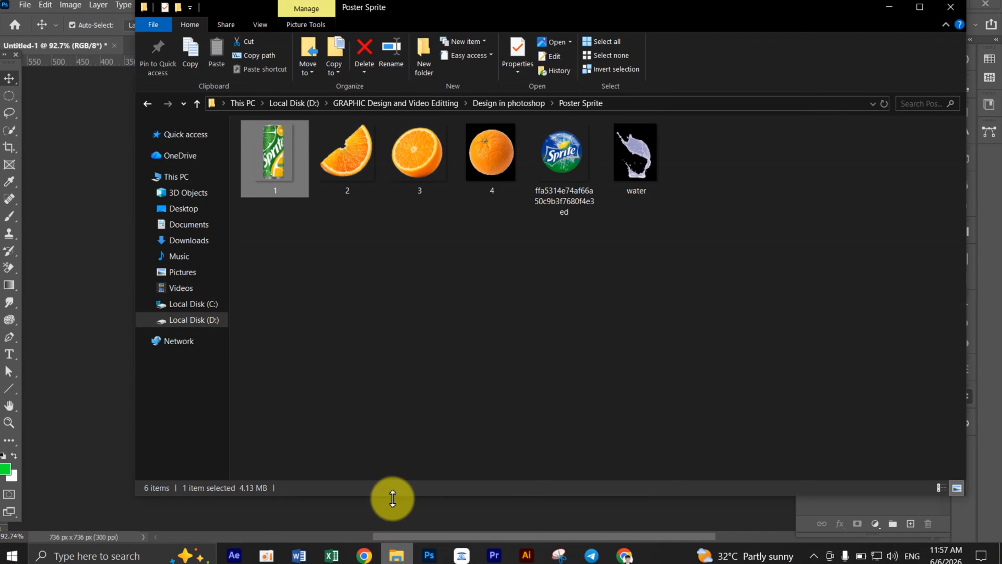
pyautogui.click(420, 274)
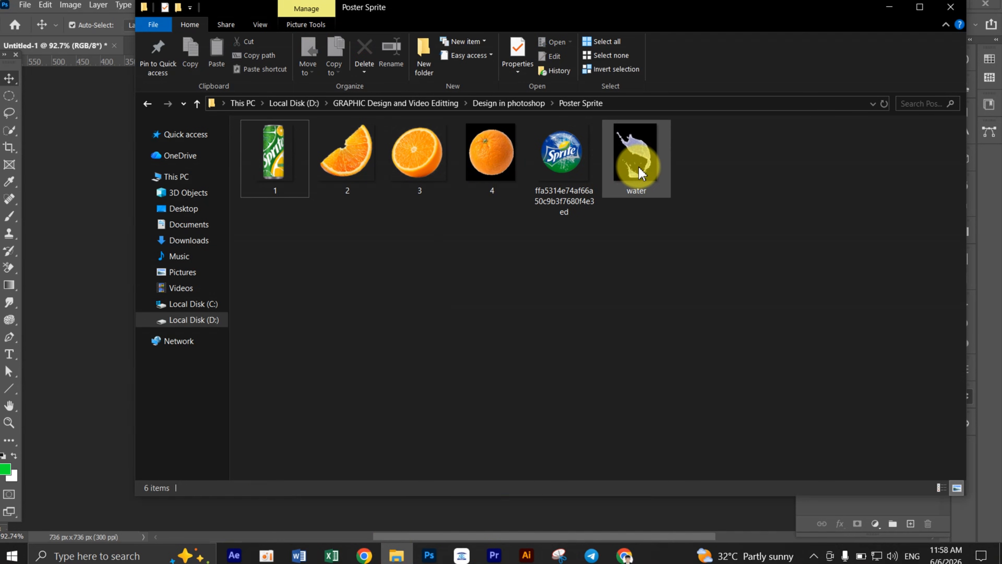
pyautogui.moveTo(639, 174); pyautogui.dragTo(719, 237)
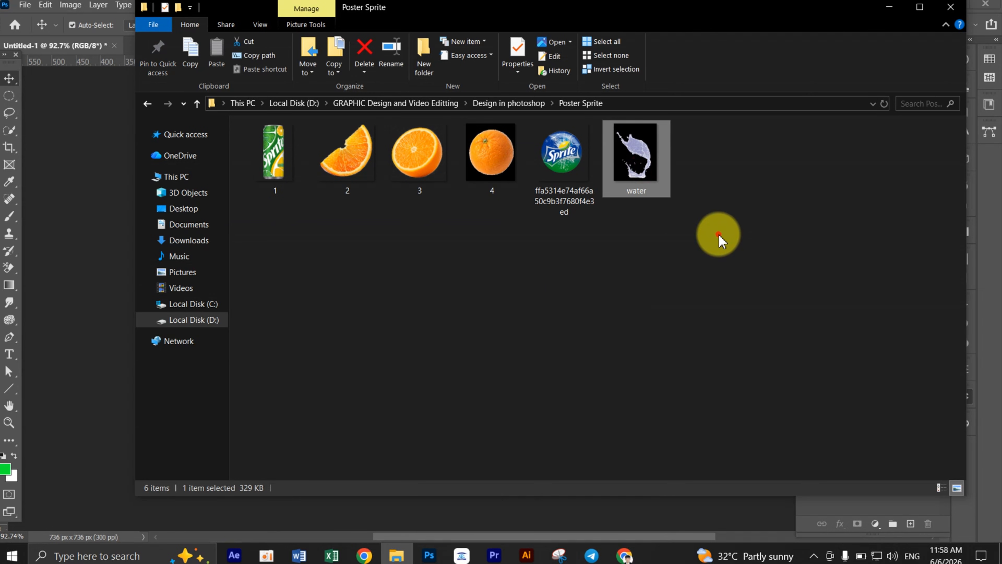
pyautogui.click(719, 237)
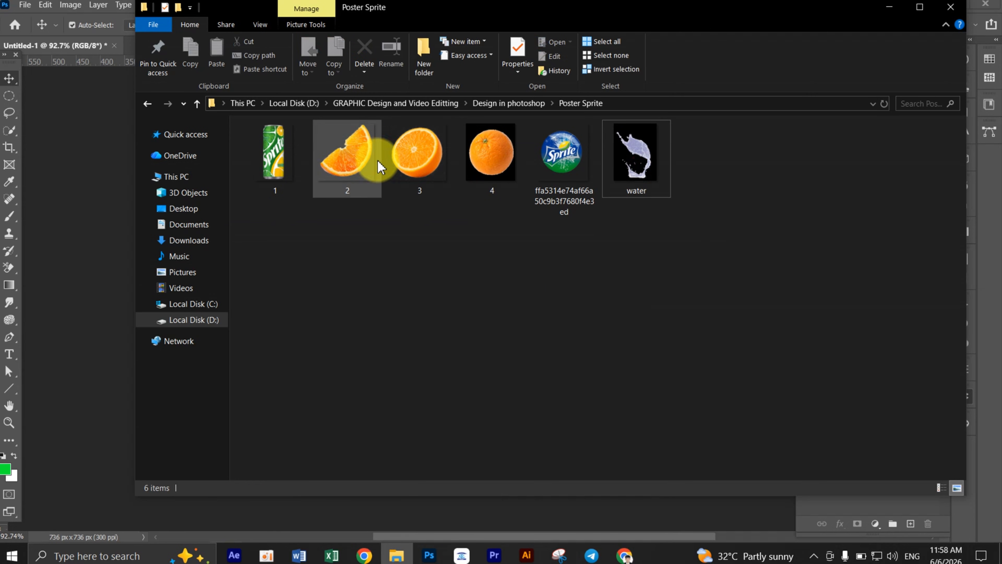
pyautogui.moveTo(378, 166); pyautogui.dragTo(538, 406)
pyautogui.press('Return')
pyautogui.rightClick(864, 152)
pyautogui.click(772, 124)
# Resize and position the orange wedge against the can's lower left side, with its layer beneath layer 1.
pyautogui.click(646, 26)
pyautogui.moveTo(538, 406); pyautogui.dragTo(423, 413)
pyautogui.scroll(2, 457, 416)
pyautogui.scroll(-1, 598, 351)
pyautogui.moveTo(467, 354); pyautogui.dragTo(476, 344)
pyautogui.moveTo(454, 397); pyautogui.dragTo(443, 369)
pyautogui.click(646, 25)
pyautogui.moveTo(864, 152); pyautogui.dragTo(864, 190)
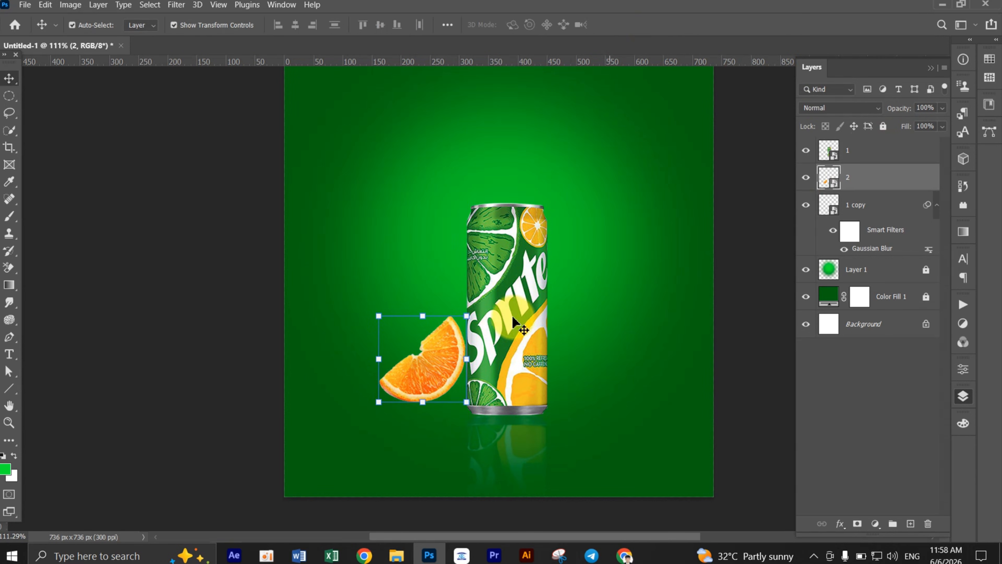
pyautogui.moveTo(438, 371); pyautogui.dragTo(446, 367)
pyautogui.click(662, 311)
# Place the halved orange image 3 on the canvas as a smart object and shrink it to about 16%.
pyautogui.click(396, 555)
pyautogui.moveTo(418, 154); pyautogui.dragTo(606, 386)
pyautogui.press('Return')
pyautogui.rightClick(850, 151)
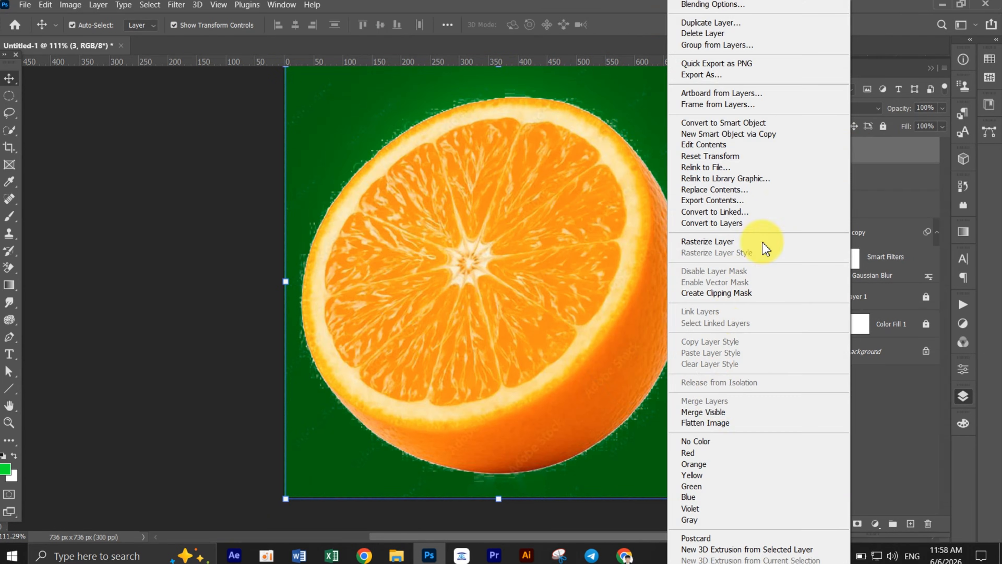
pyautogui.click(724, 123)
pyautogui.moveTo(712, 281); pyautogui.dragTo(528, 306)
pyautogui.click(646, 26)
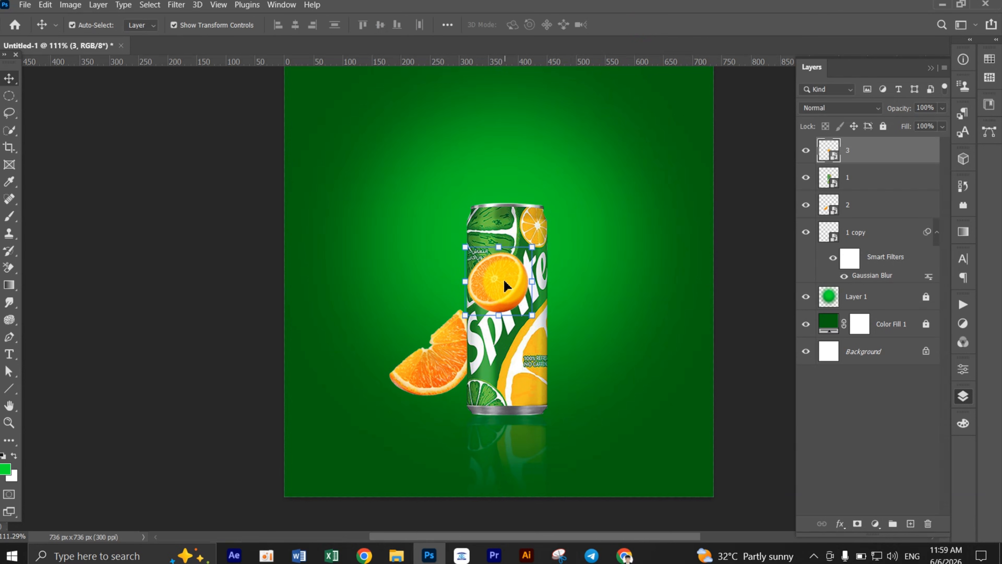
# Flip the halved orange horizontally and move it beside the can's lower right side.
pyautogui.hotkey('ctrl', 't')
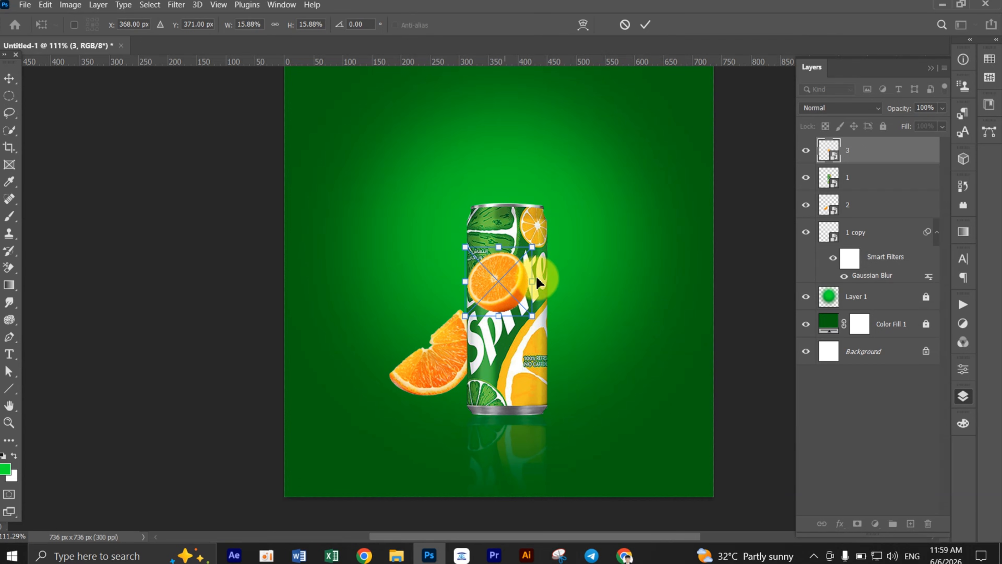
pyautogui.rightClick(498, 288)
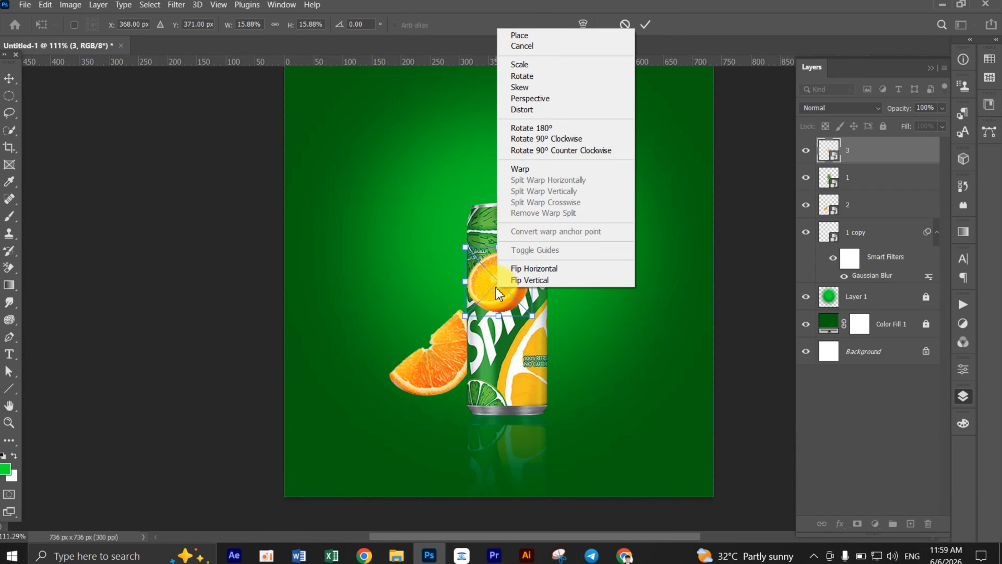
pyautogui.click(543, 270)
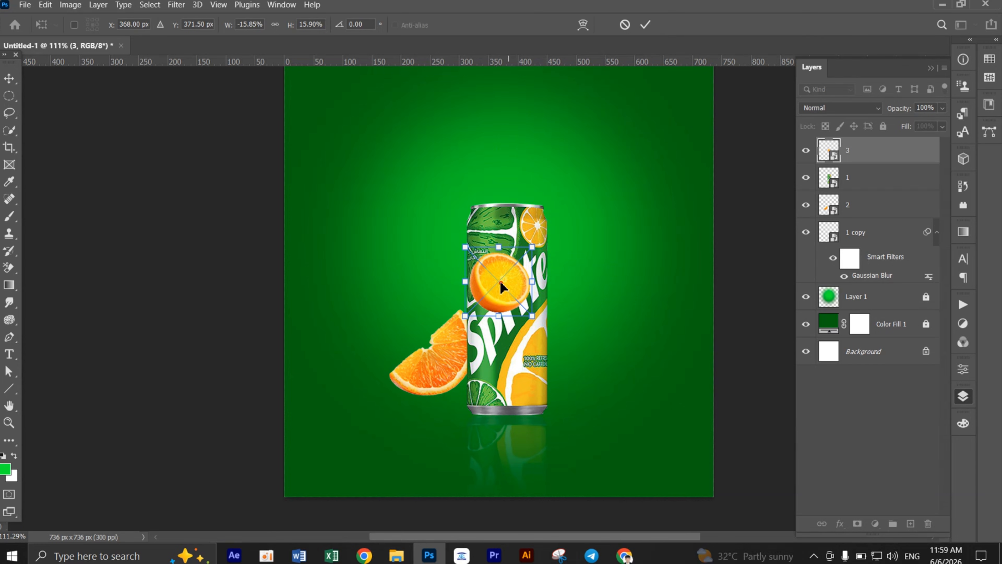
pyautogui.moveTo(500, 279); pyautogui.dragTo(569, 377)
pyautogui.click(646, 25)
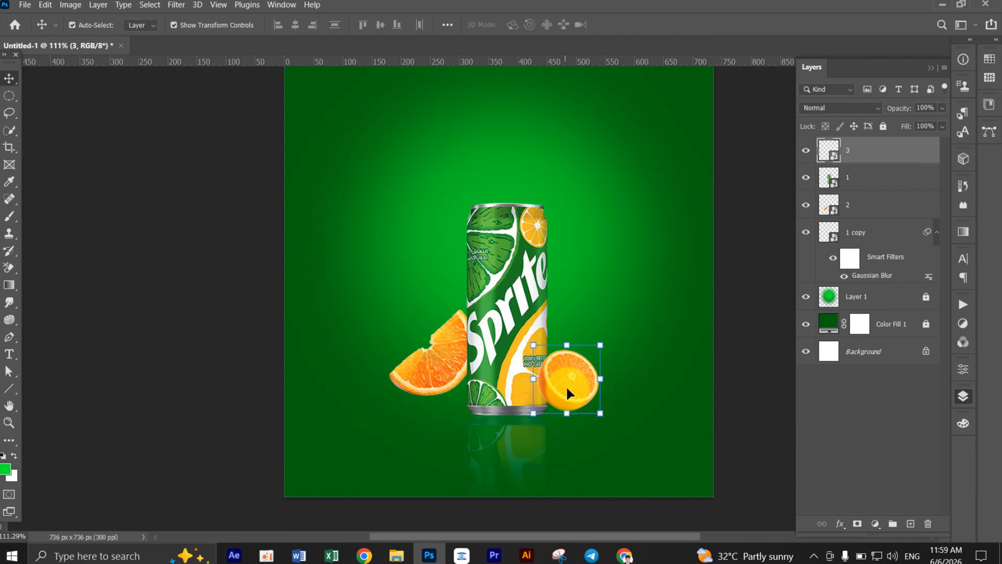
# Move layer 3 beneath layer 1 and enlarge the halved orange slightly behind the can.
pyautogui.click(513, 306)
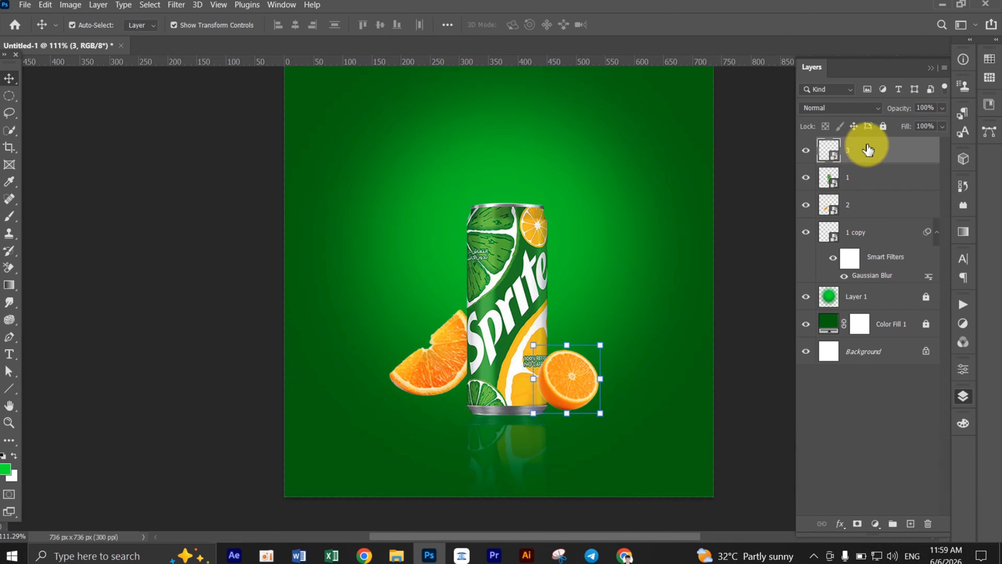
pyautogui.moveTo(868, 150); pyautogui.dragTo(857, 188)
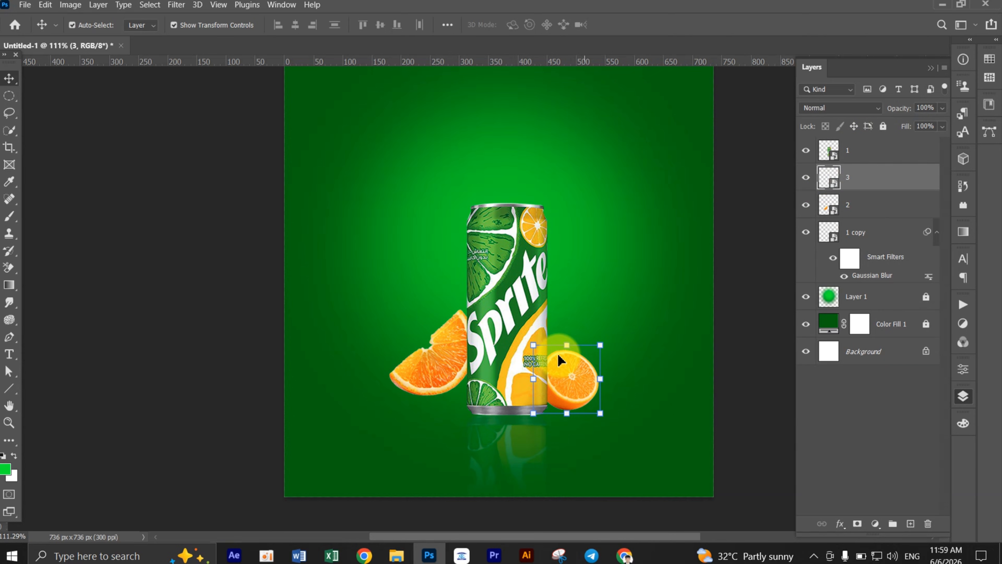
pyautogui.moveTo(531, 345); pyautogui.dragTo(521, 330)
pyautogui.click(648, 25)
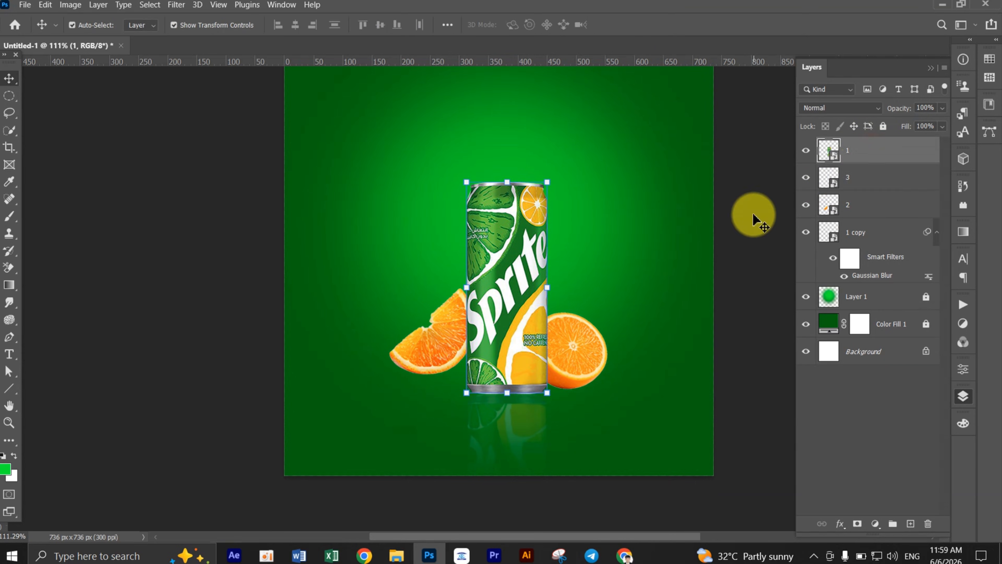
pyautogui.click(754, 215)
# Place the whole orange image 4 on the canvas at a reduced size and move it to the can's lower left.
pyautogui.hotkey('alt', 'Tab')
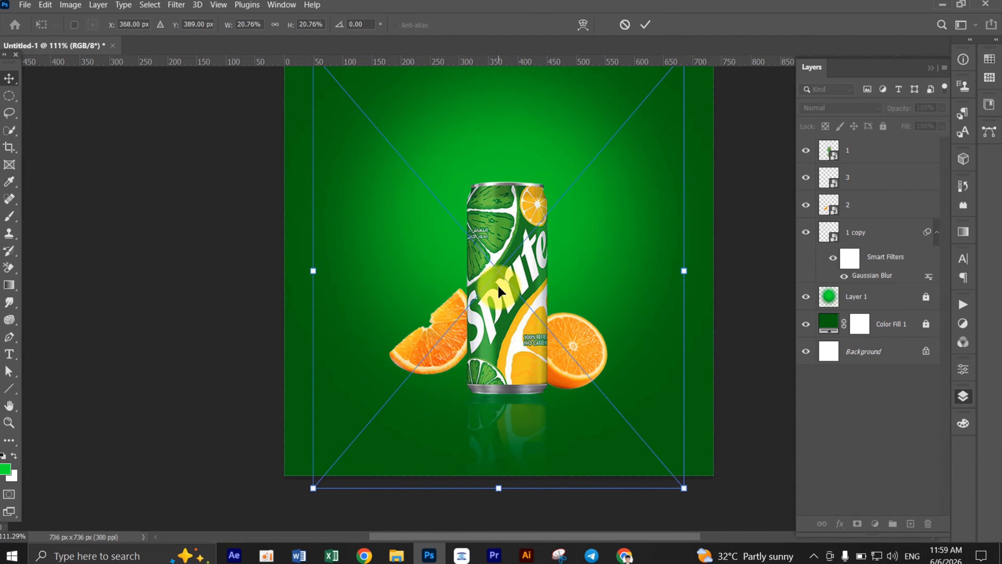
pyautogui.moveTo(676, 150); pyautogui.dragTo(565, 264)
pyautogui.press('Return')
pyautogui.moveTo(513, 288); pyautogui.dragTo(449, 381)
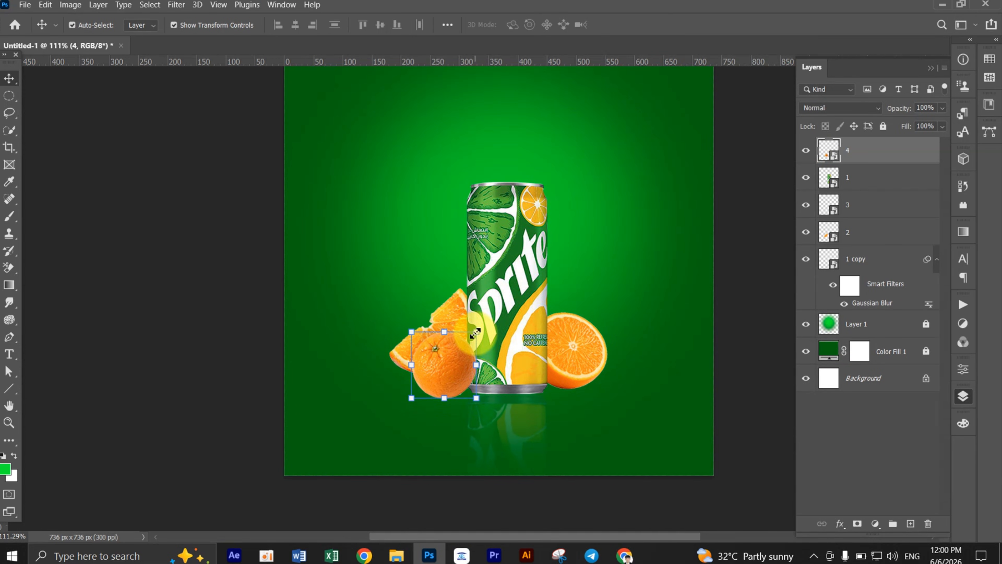
# Shrink the whole orange further and set it in front of the can's lower left edge, overlapping the wedge.
pyautogui.moveTo(477, 332); pyautogui.dragTo(465, 343)
pyautogui.moveTo(444, 365); pyautogui.dragTo(456, 372)
pyautogui.scroll(4, 577, 385)
pyautogui.press('Return')
pyautogui.click(577, 385)
pyautogui.click(658, 402)
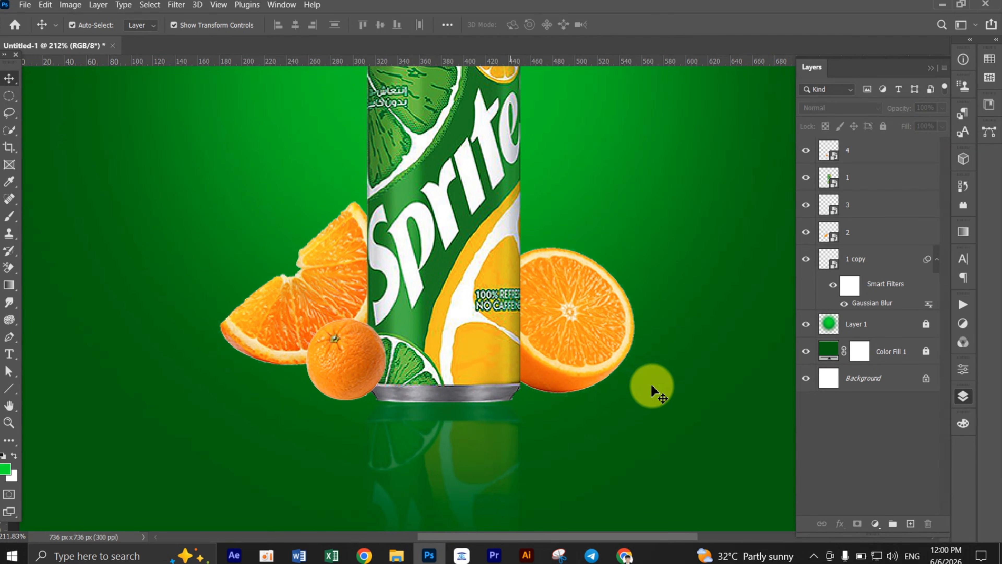
pyautogui.scroll(-3, 653, 392)
pyautogui.moveTo(687, 389); pyautogui.dragTo(624, 391)
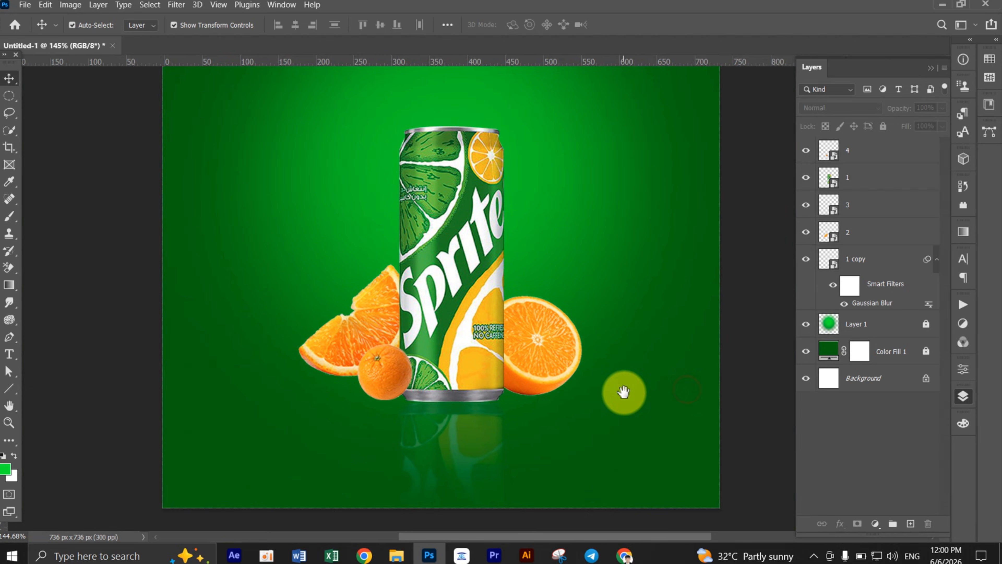
# Create a new empty layer and place it directly beneath the halved orange's layer 3.
pyautogui.click(564, 371)
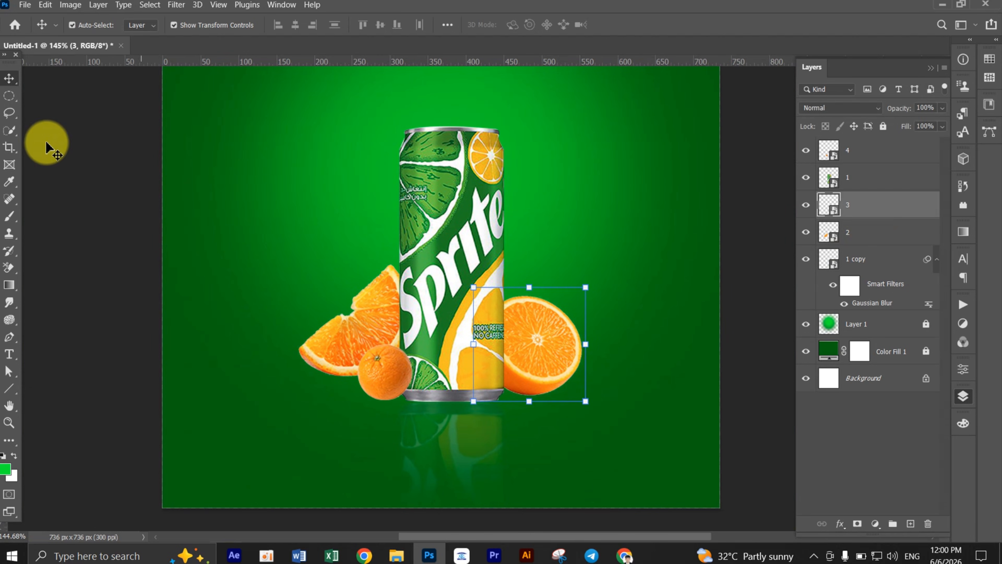
pyautogui.moveTo(15, 112); pyautogui.dragTo(65, 119)
pyautogui.rightClick(4, 117)
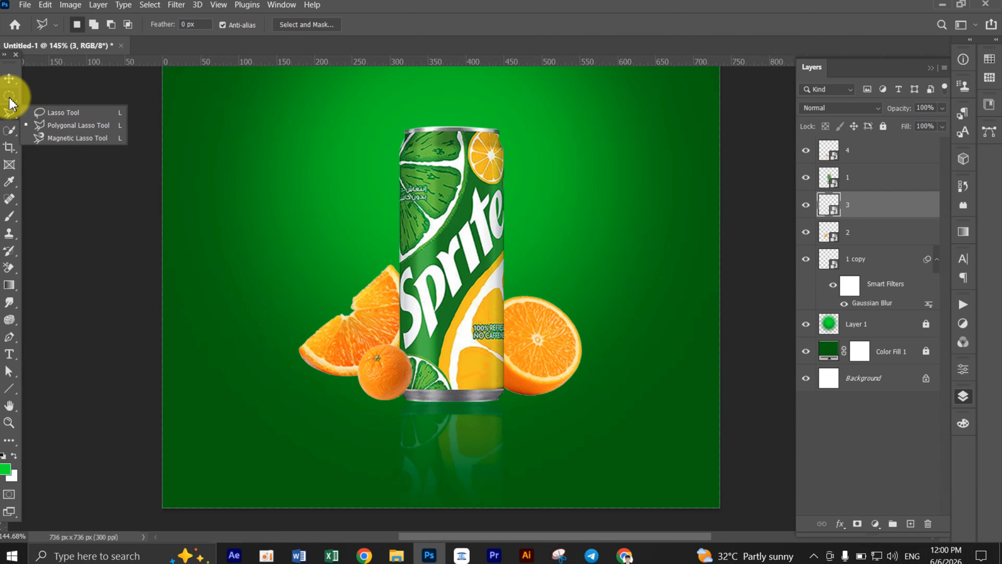
pyautogui.moveTo(10, 97)
pyautogui.mouseDown()
pyautogui.moveTo(33, 95)
pyautogui.moveTo(54, 114)
pyautogui.mouseUp()
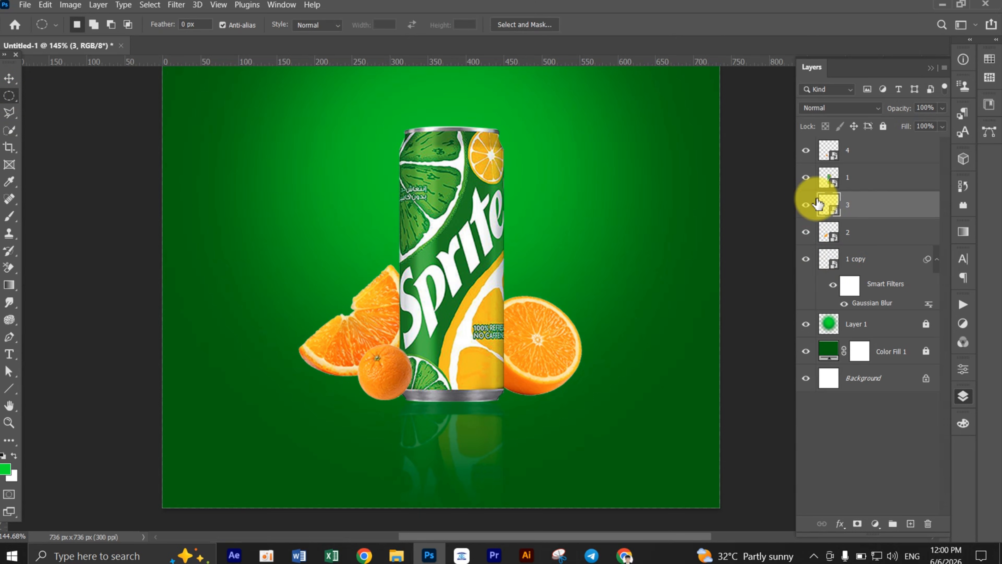
pyautogui.click(806, 205)
pyautogui.click(806, 206)
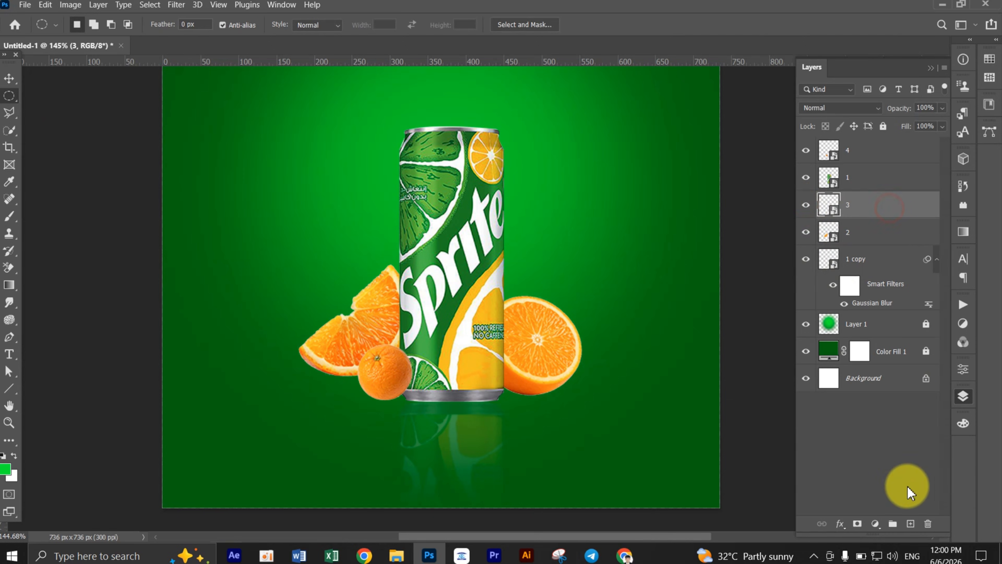
pyautogui.click(910, 524)
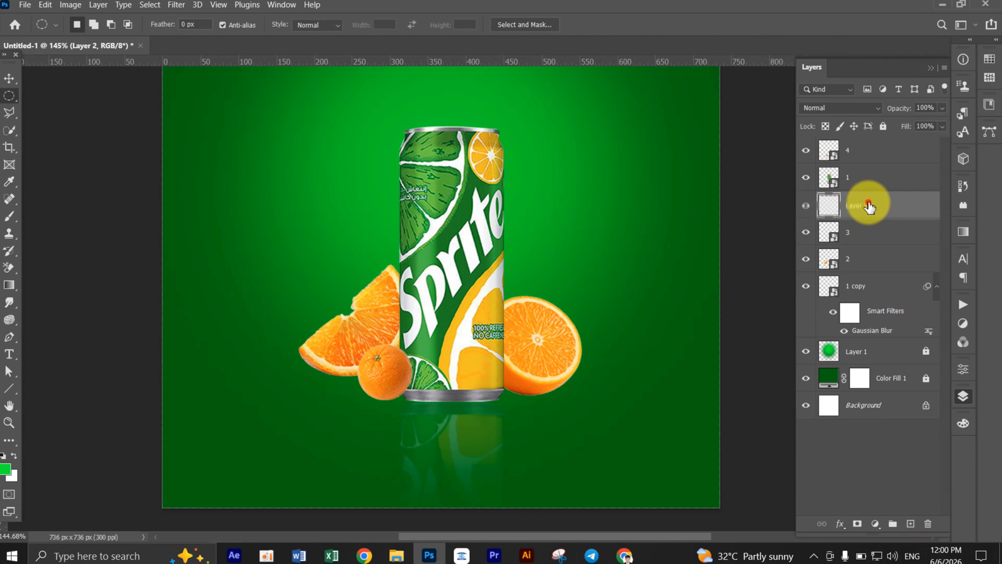
pyautogui.moveTo(869, 206); pyautogui.dragTo(870, 239)
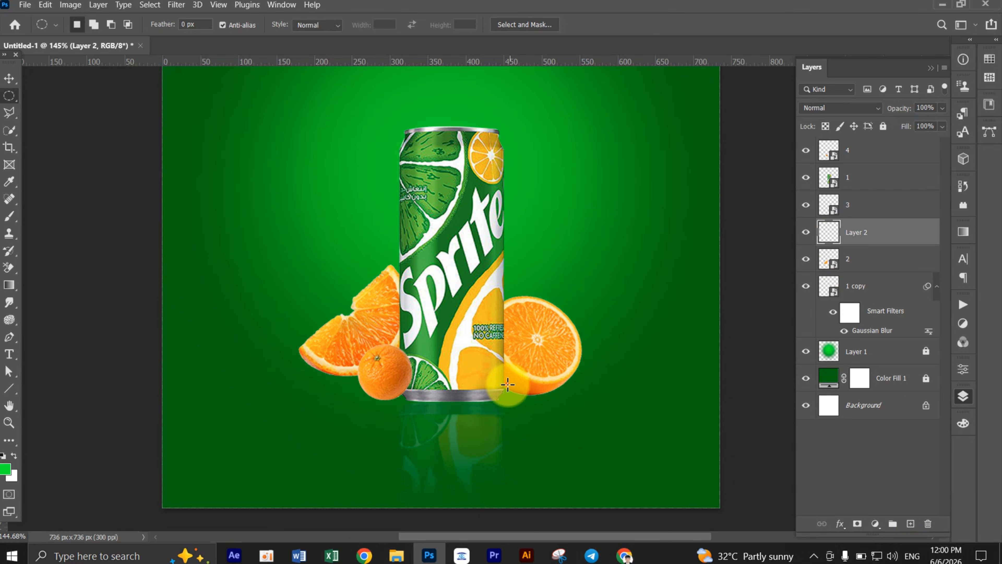
# Draw a flat elliptical selection about 131 × 22 px at the halved orange's base and fill it with a black Solid Color layer.
pyautogui.moveTo(508, 384); pyautogui.dragTo(596, 393)
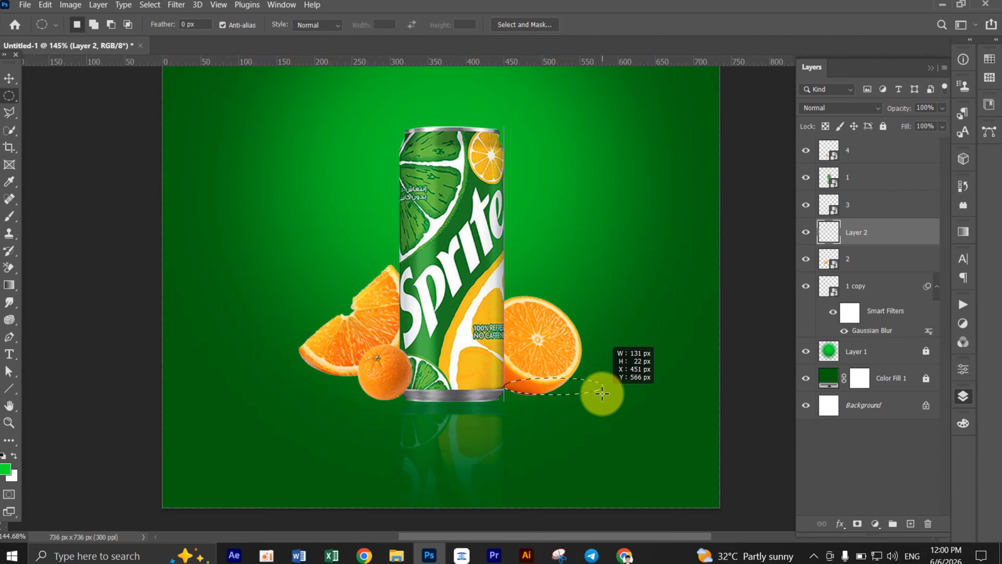
pyautogui.moveTo(602, 393); pyautogui.dragTo(603, 393)
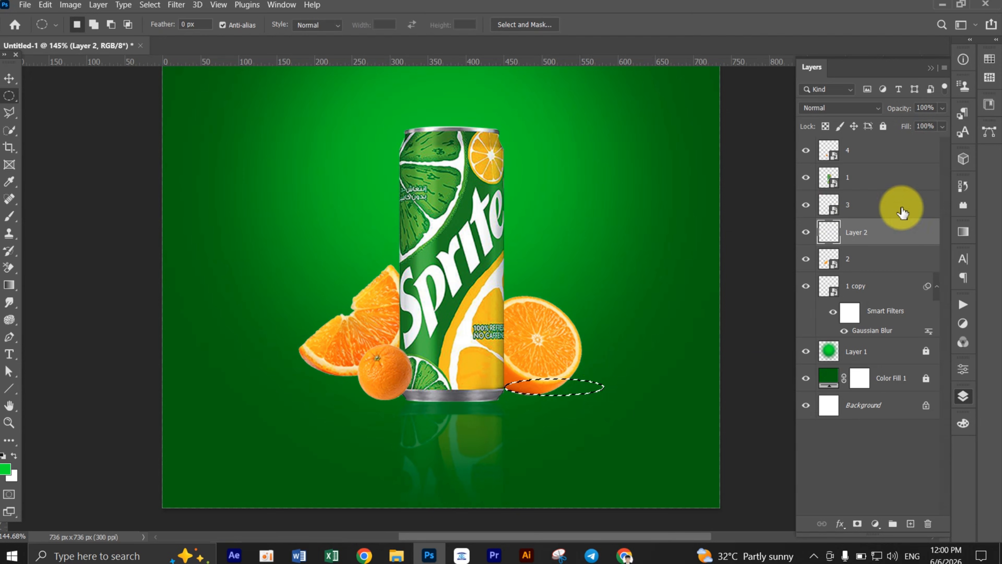
pyautogui.click(876, 529)
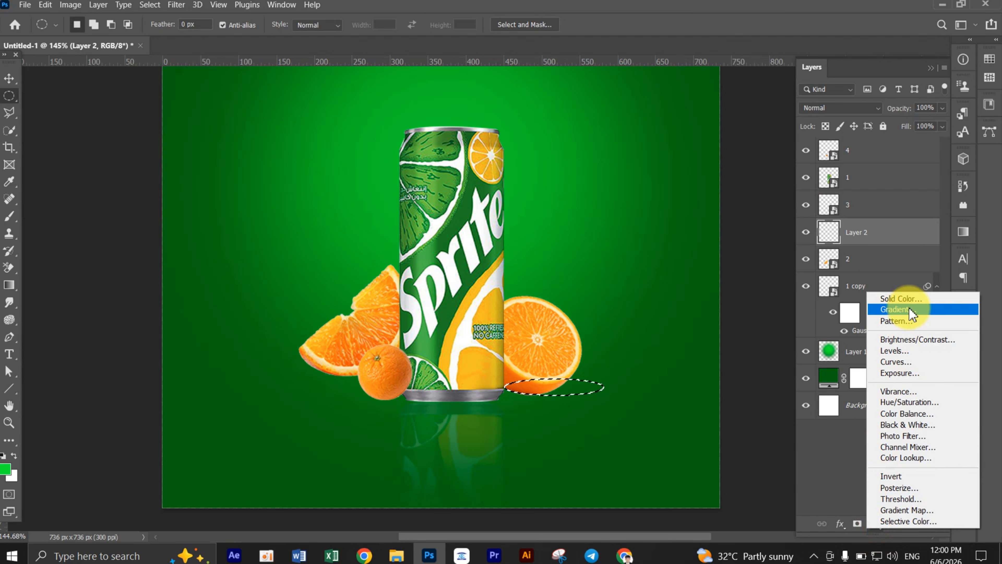
pyautogui.click(908, 299)
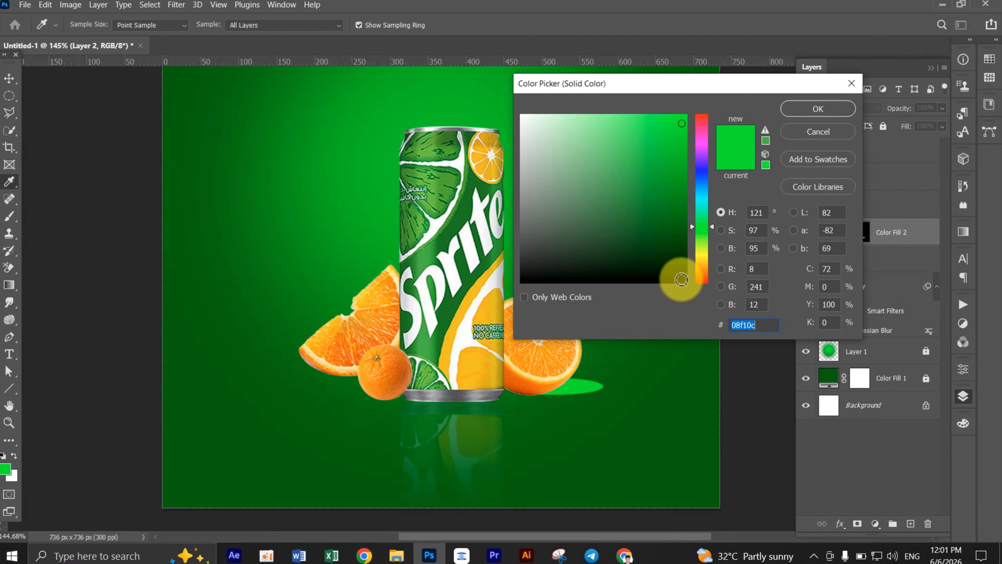
pyautogui.click(680, 278)
pyautogui.click(803, 107)
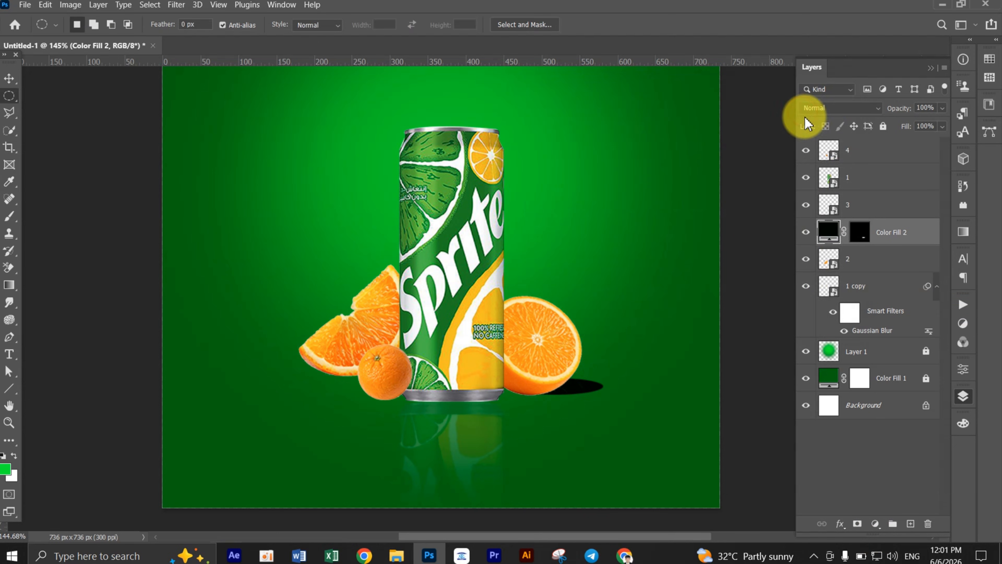
# Lower the black ellipse layer's fill to 36% to soften the shadow under the halved orange.
pyautogui.click(9, 78)
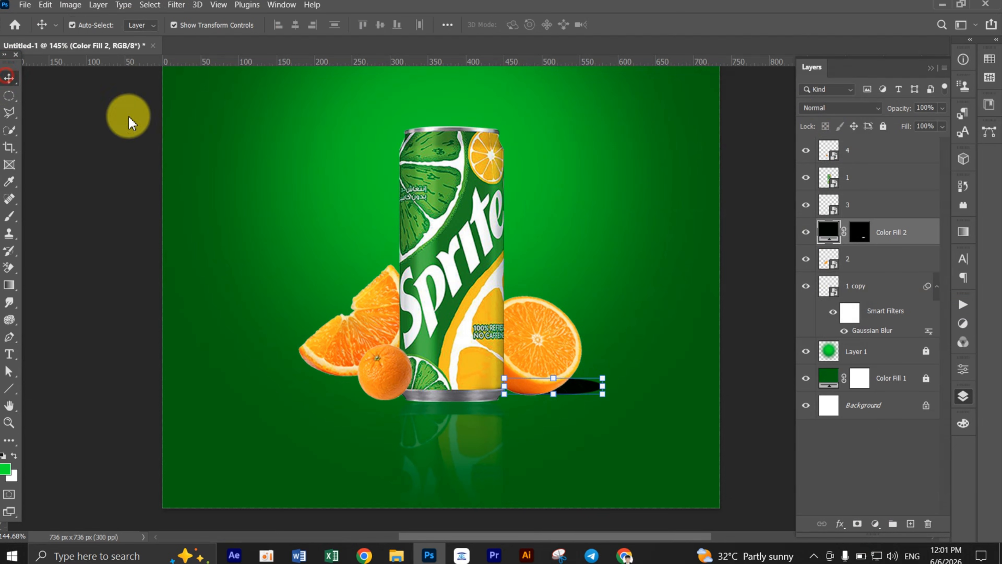
pyautogui.scroll(3, 595, 412)
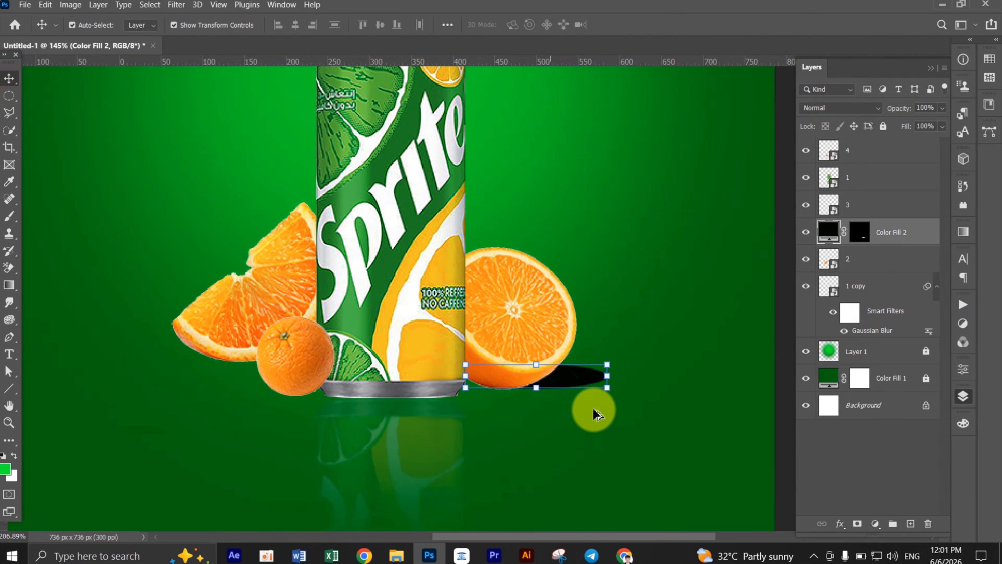
pyautogui.scroll(-3, 595, 413)
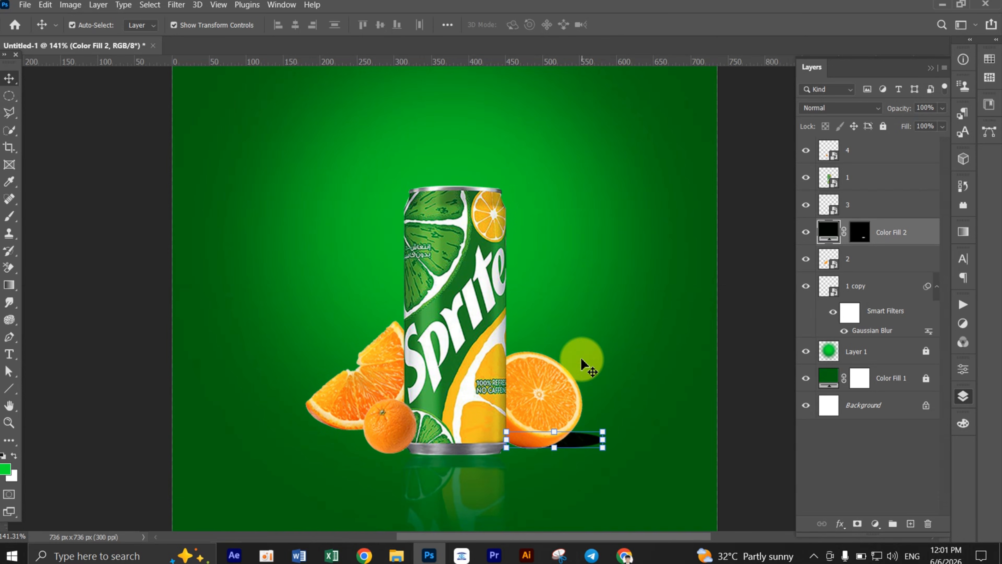
pyautogui.scroll(-2, 584, 357)
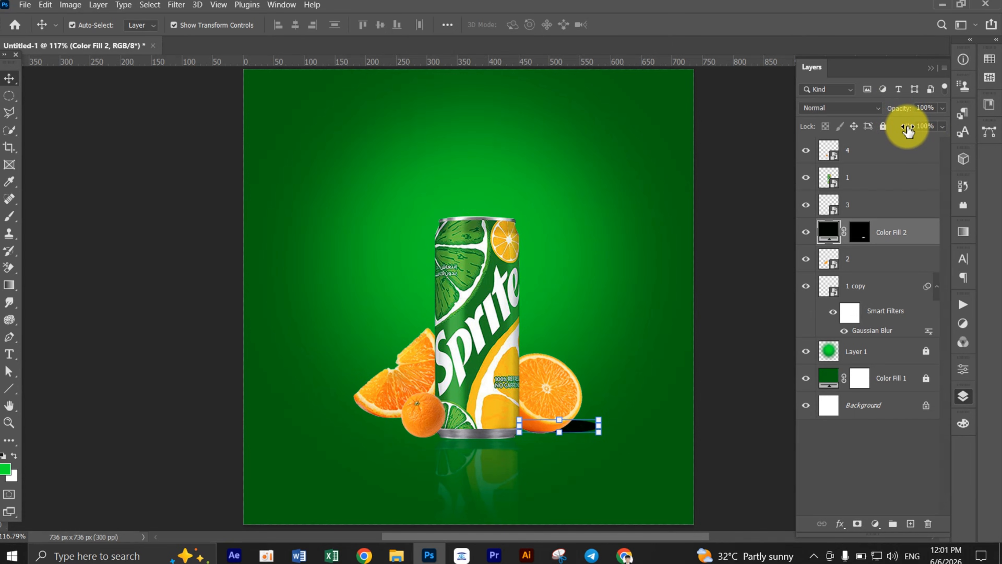
pyautogui.click(941, 127)
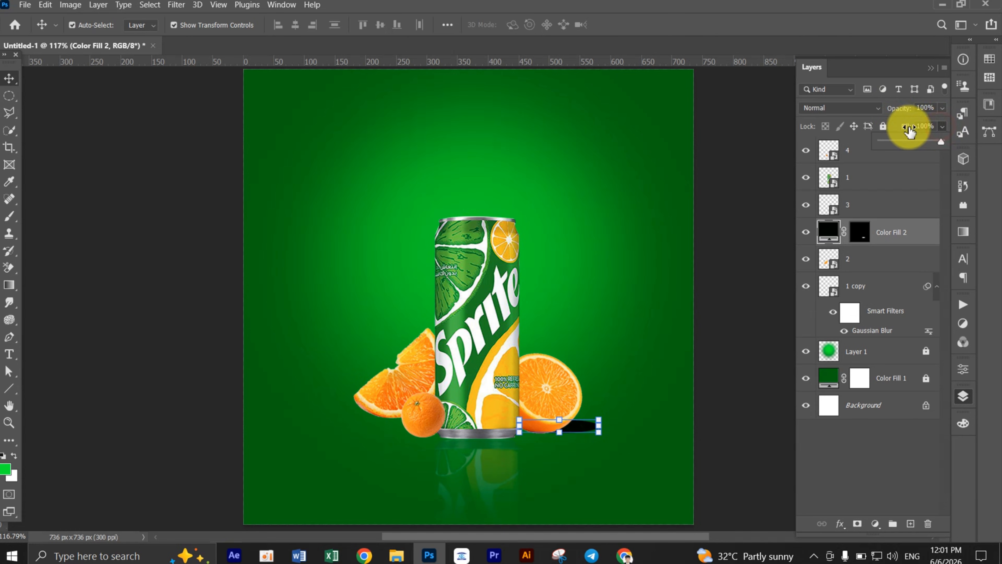
pyautogui.moveTo(895, 127); pyautogui.dragTo(896, 127)
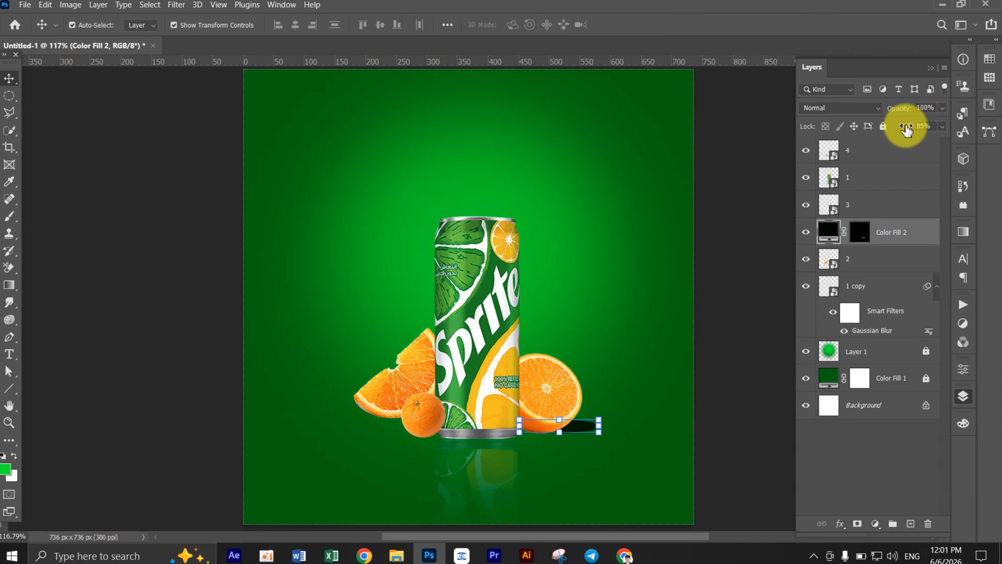
pyautogui.moveTo(907, 131); pyautogui.dragTo(893, 134)
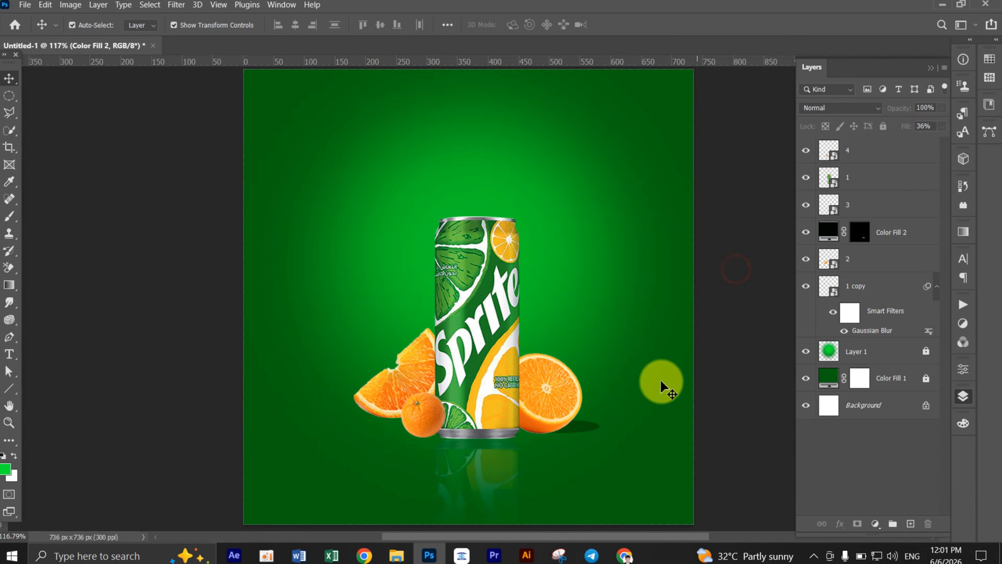
# Convert the Color Fill 2 shadow to a smart object and apply a Gaussian Blur with a 3.7-pixel radius.
pyautogui.click(585, 434)
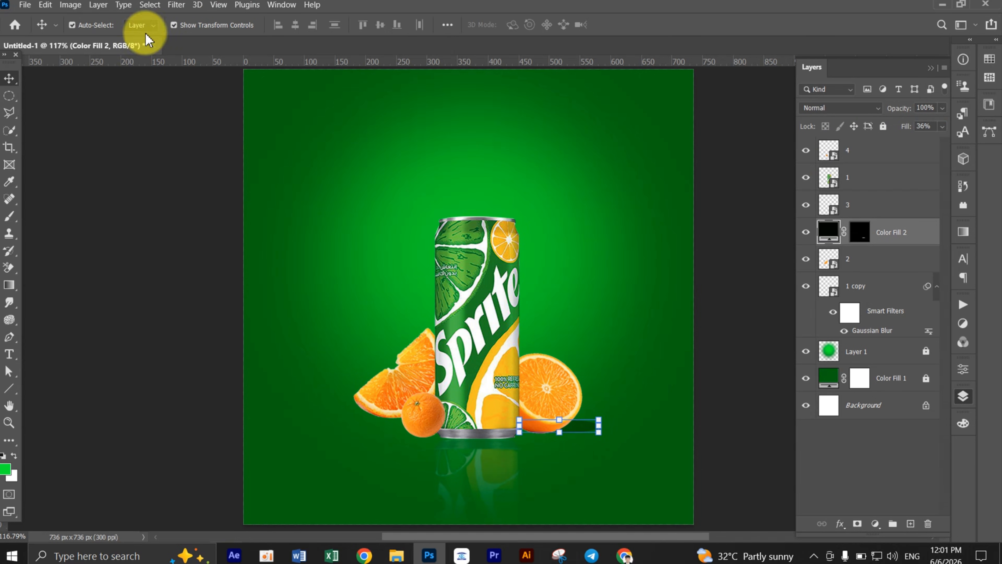
pyautogui.click(176, 5)
pyautogui.click(189, 164)
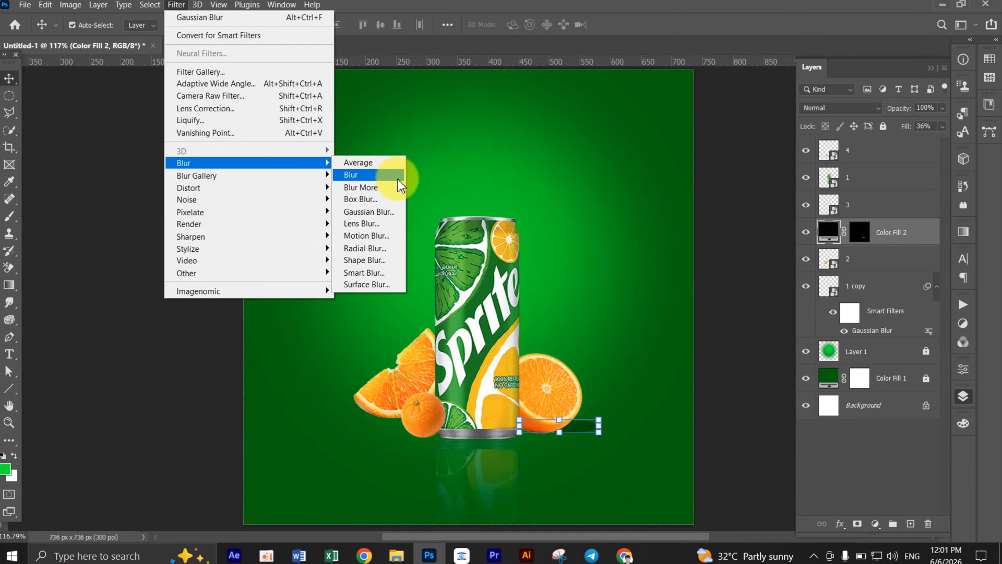
pyautogui.click(396, 216)
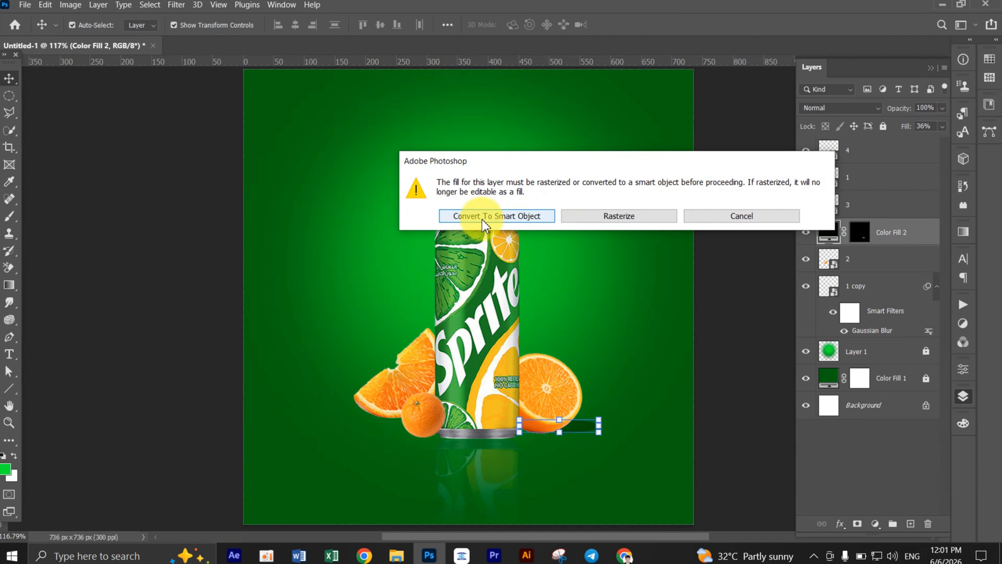
pyautogui.click(506, 218)
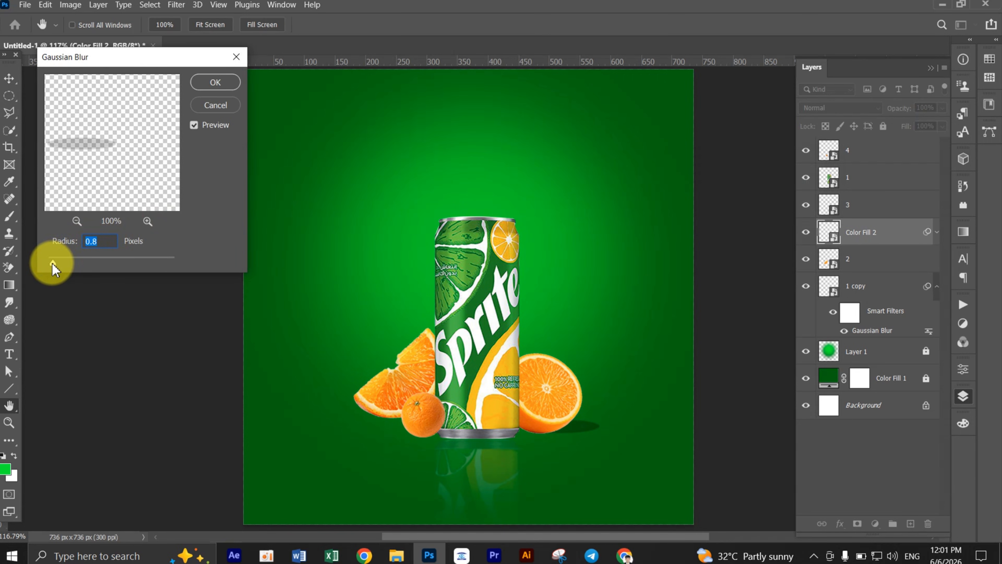
pyautogui.moveTo(60, 266); pyautogui.dragTo(86, 268)
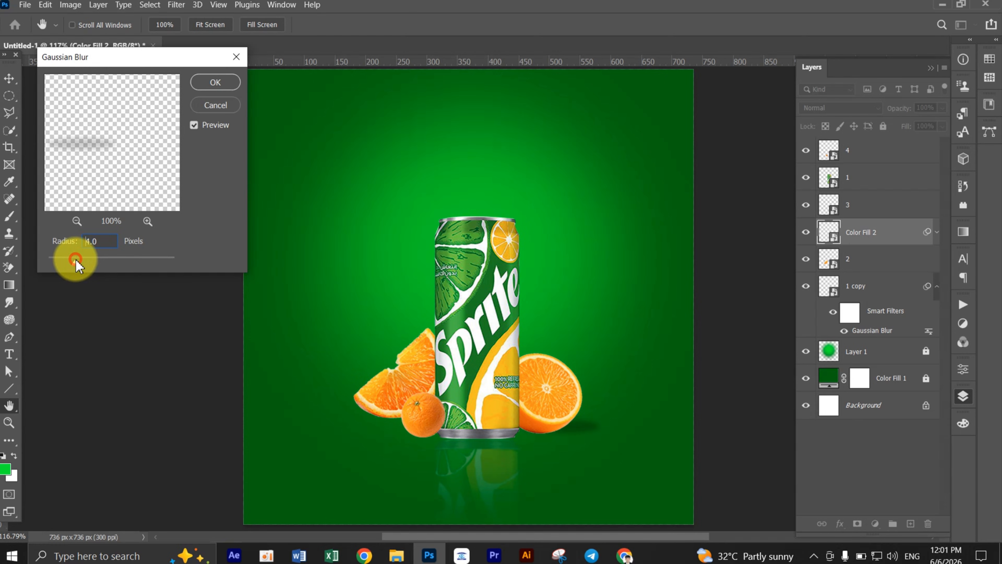
pyautogui.moveTo(77, 265); pyautogui.dragTo(74, 265)
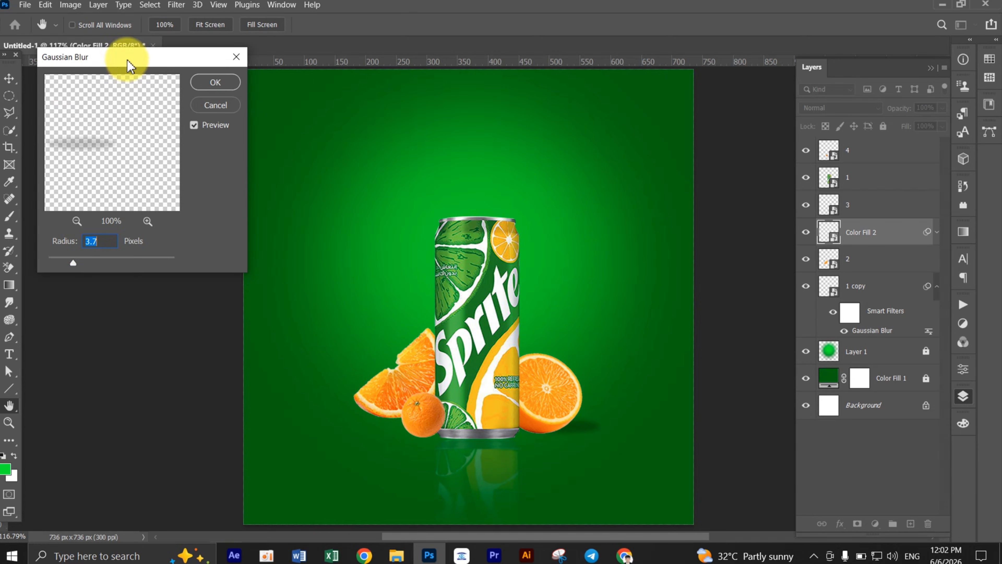
pyautogui.click(221, 83)
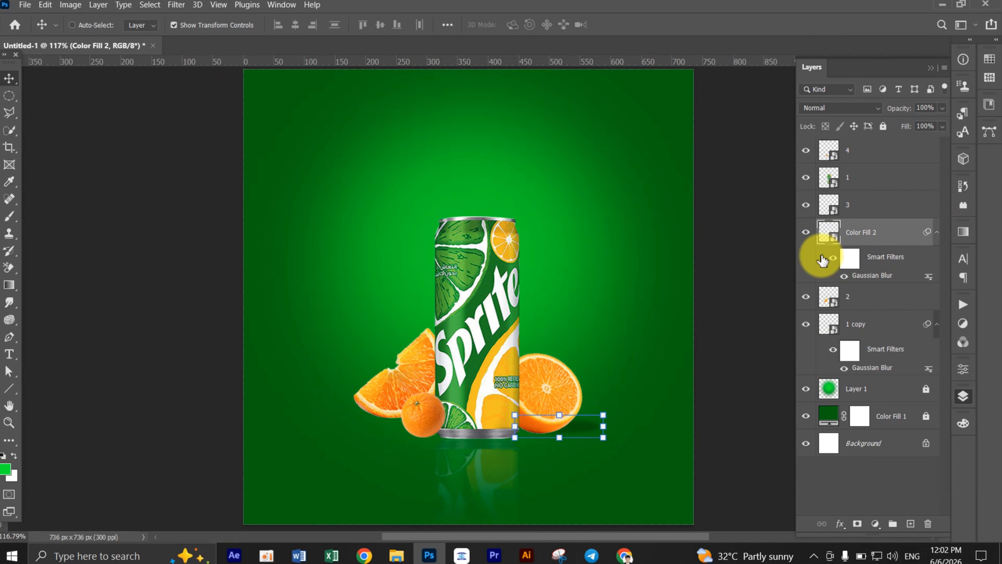
# Duplicate the blurred shadow layer and move the copy beneath the orange wedge's layer 2.
pyautogui.moveTo(367, 402); pyautogui.dragTo(371, 393)
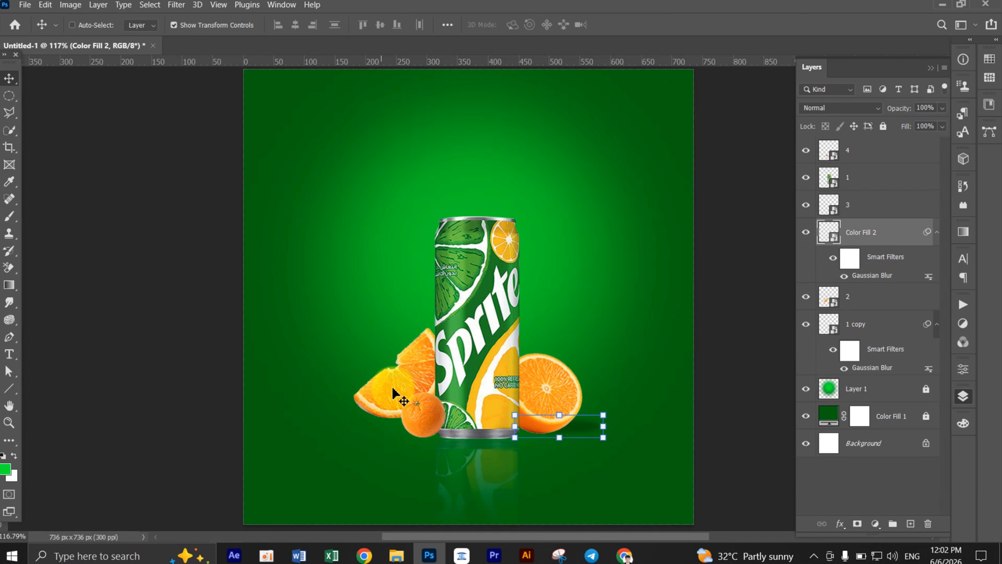
pyautogui.hotkey('ctrl', 'j')
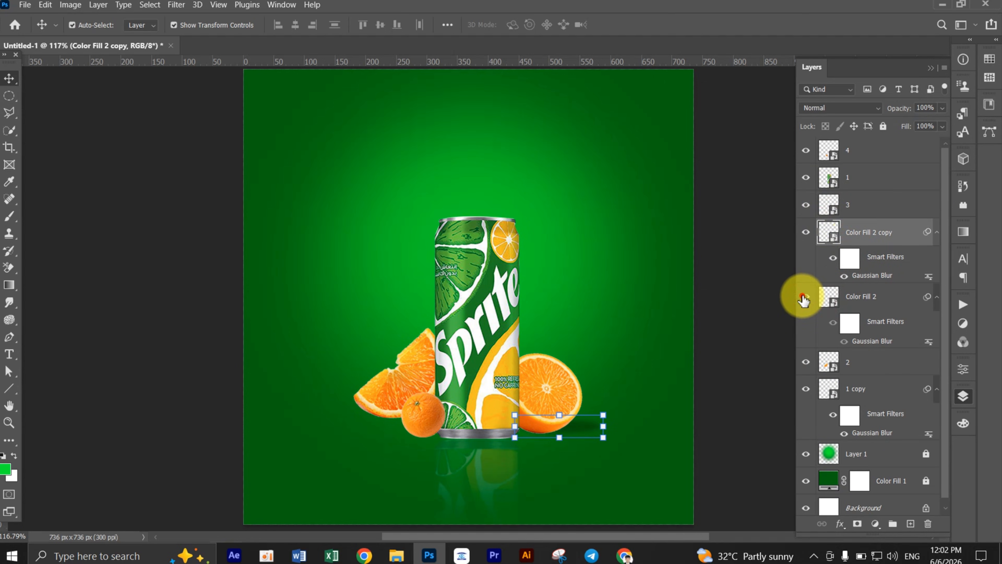
pyautogui.click(806, 363)
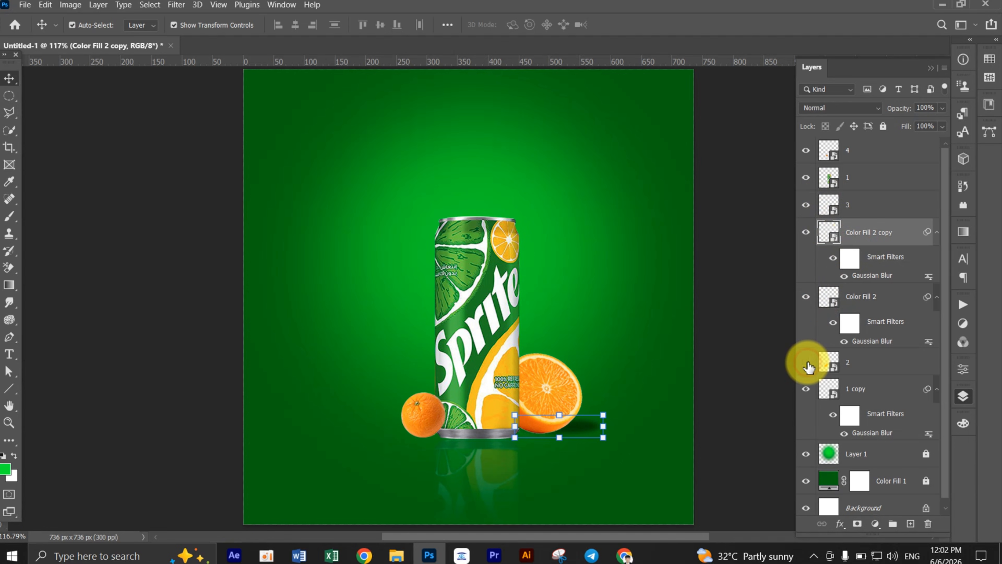
pyautogui.click(806, 362)
pyautogui.moveTo(866, 233); pyautogui.dragTo(864, 381)
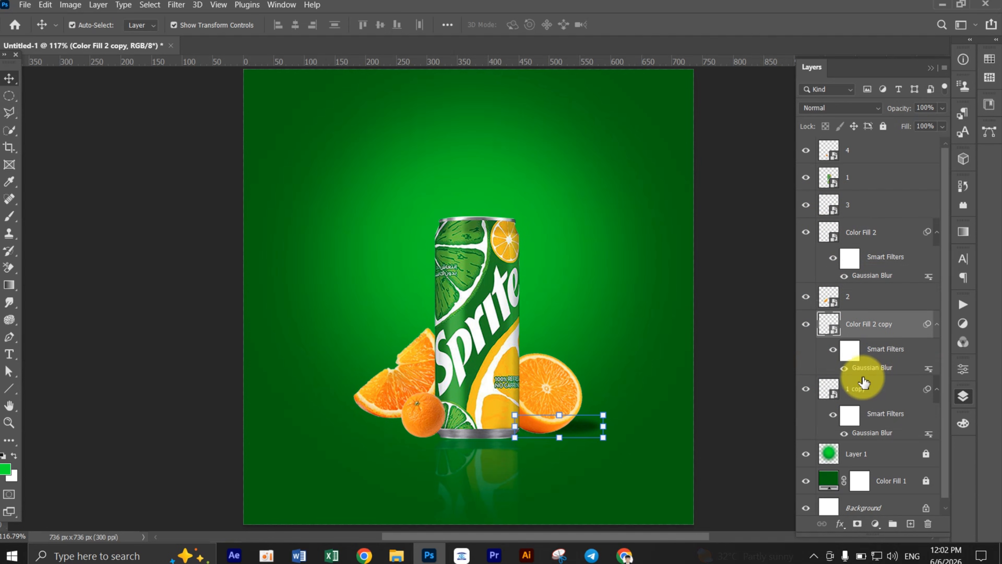
# Move the Color Fill 2 shadow under the orange wedge at the can's left and rotate it about -5°.
pyautogui.moveTo(588, 433); pyautogui.dragTo(380, 433)
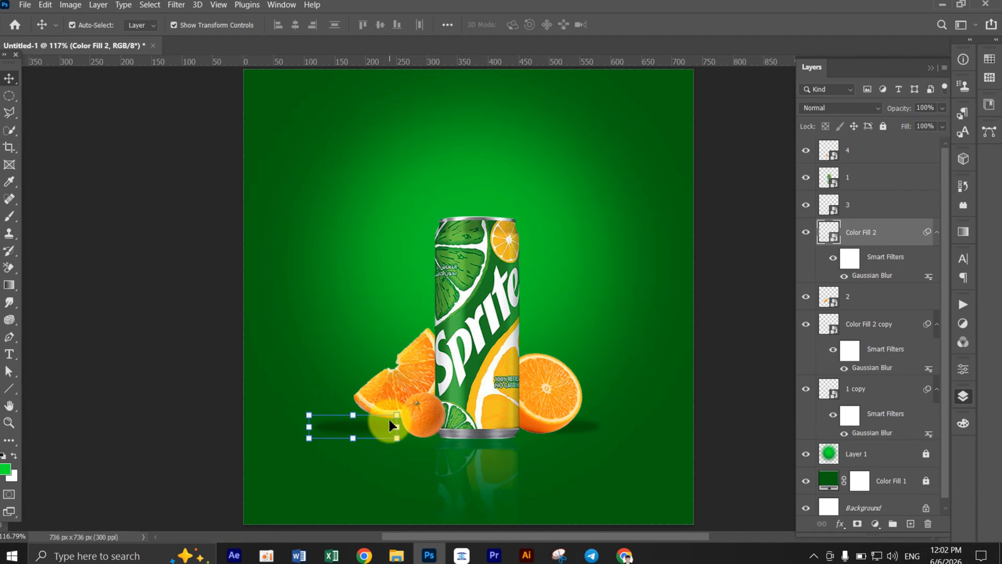
pyautogui.click(398, 411)
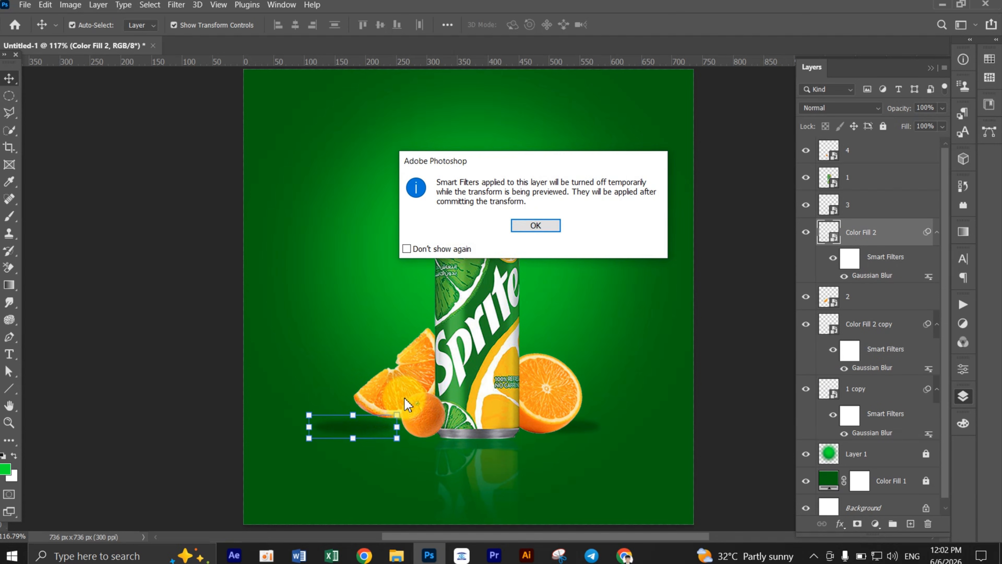
pyautogui.click(527, 227)
pyautogui.moveTo(414, 414); pyautogui.dragTo(397, 425)
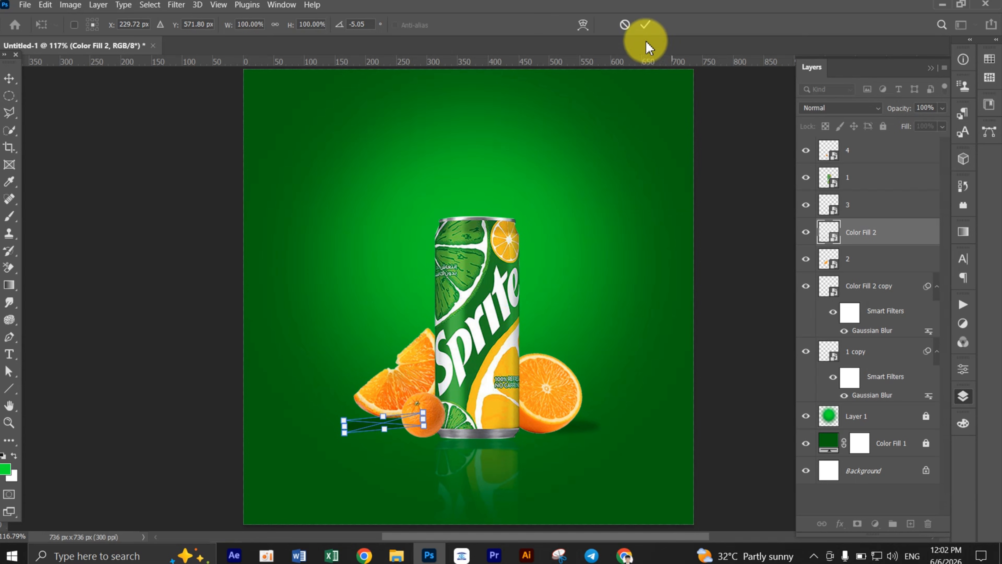
pyautogui.click(645, 25)
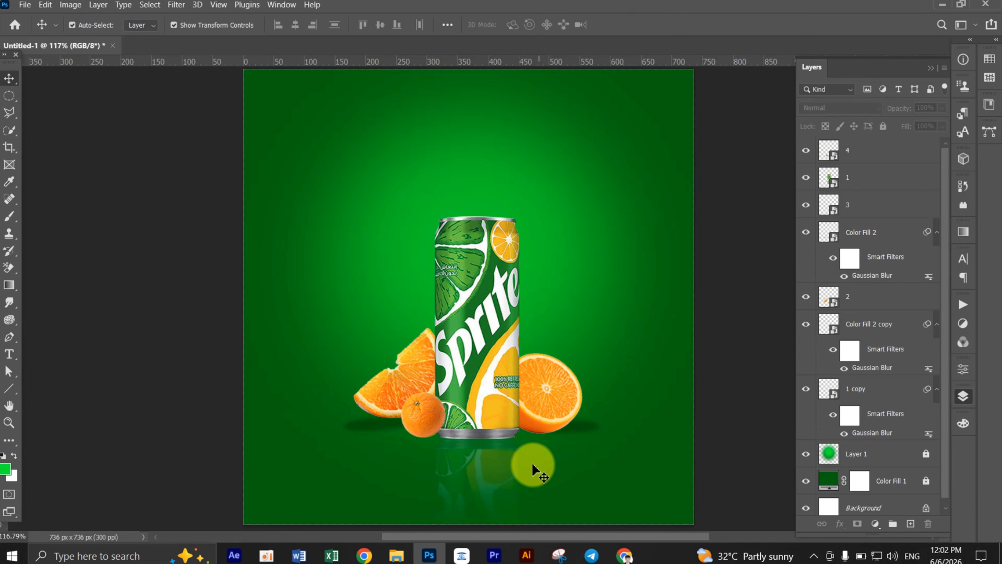
# Duplicate layer 4, the small whole orange, and move the copy directly beneath the original.
pyautogui.scroll(3, 521, 472)
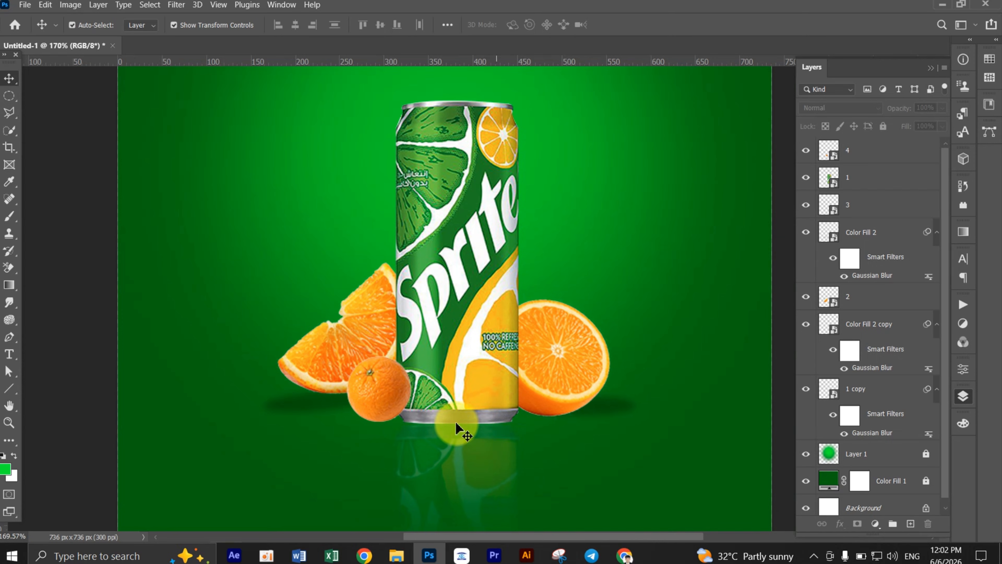
pyautogui.click(382, 409)
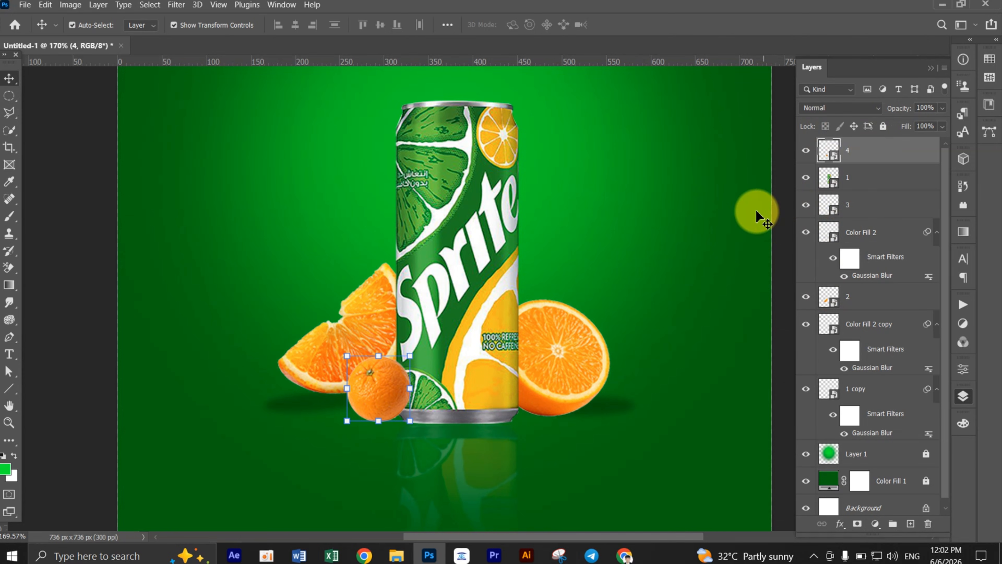
pyautogui.hotkey('ctrl', 'j')
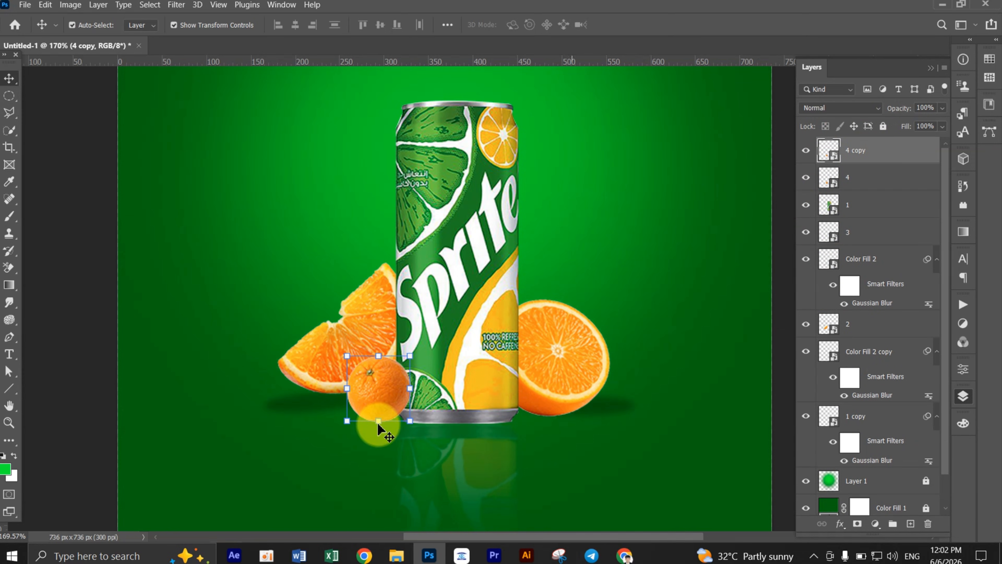
pyautogui.moveTo(380, 437); pyautogui.dragTo(380, 443)
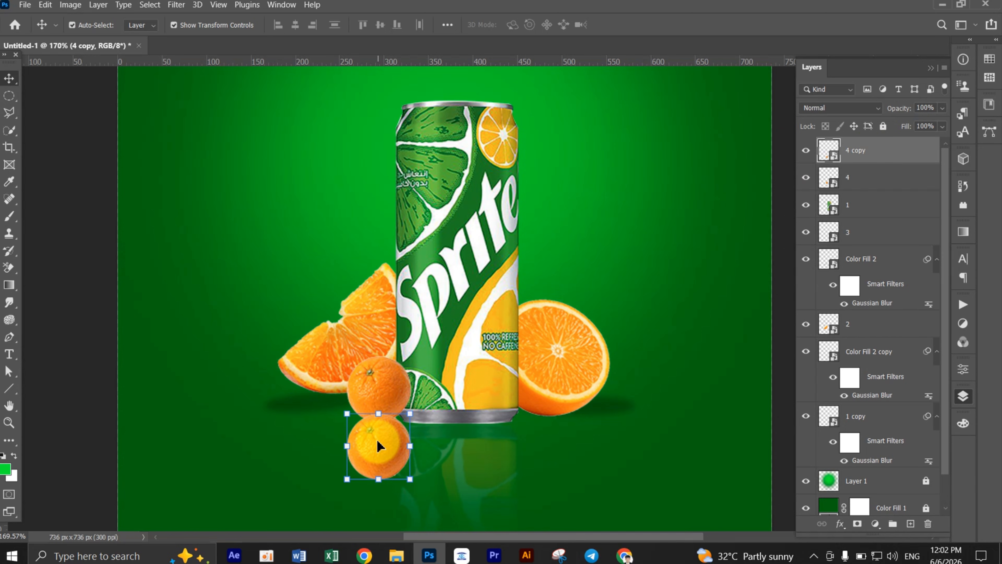
# Flip the small orange's copy vertically so it mirrors the original as a reflection.
pyautogui.rightClick(377, 442)
pyautogui.click(362, 446)
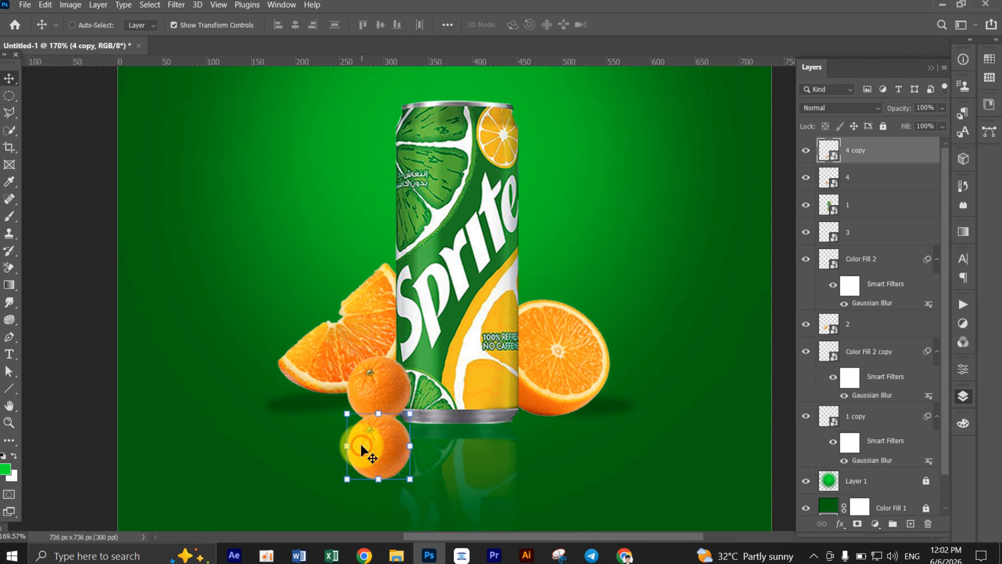
pyautogui.hotkey('ctrl', 't')
pyautogui.rightClick(372, 453)
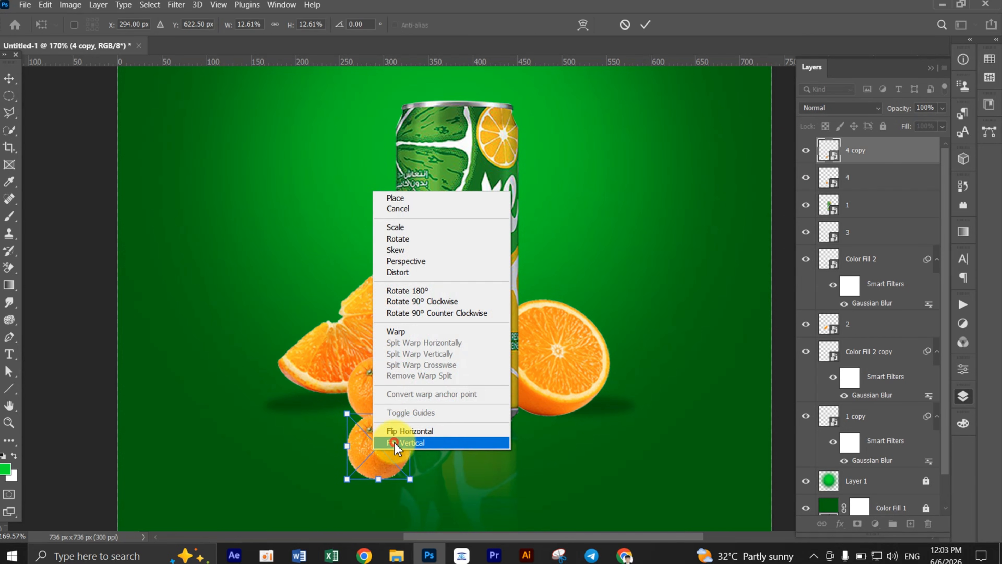
pyautogui.click(395, 444)
pyautogui.click(644, 25)
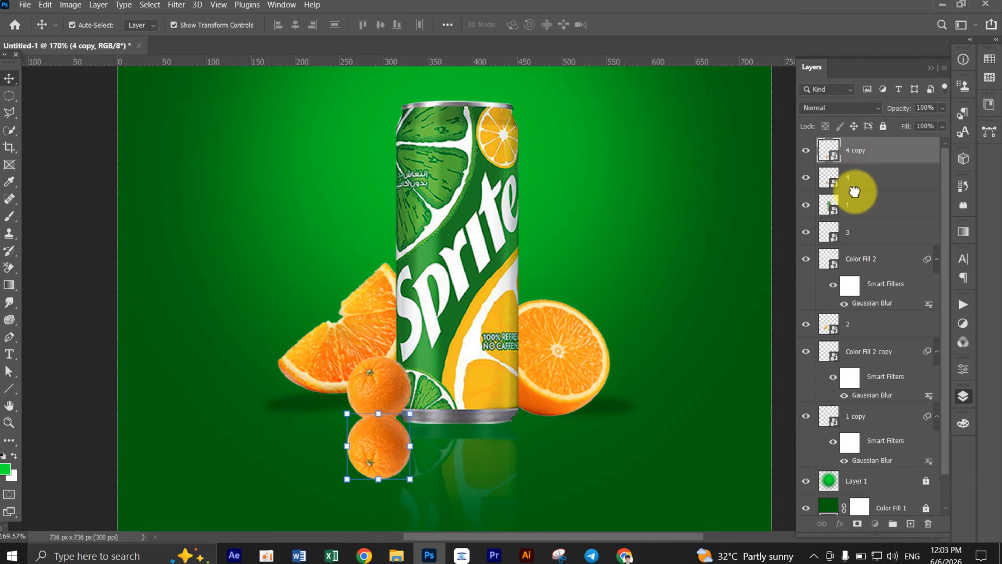
# Place the 4 copy layer below layer 4 in the stack and lower its fill to 24%.
pyautogui.moveTo(854, 192); pyautogui.dragTo(855, 191)
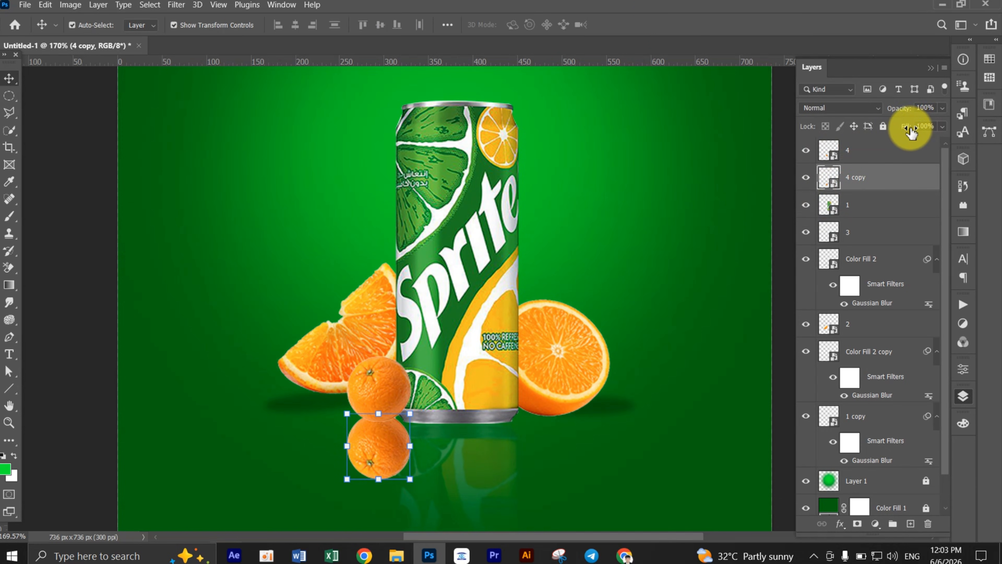
pyautogui.moveTo(908, 131)
pyautogui.mouseDown()
pyautogui.moveTo(868, 130)
pyautogui.moveTo(913, 132)
pyautogui.mouseUp()
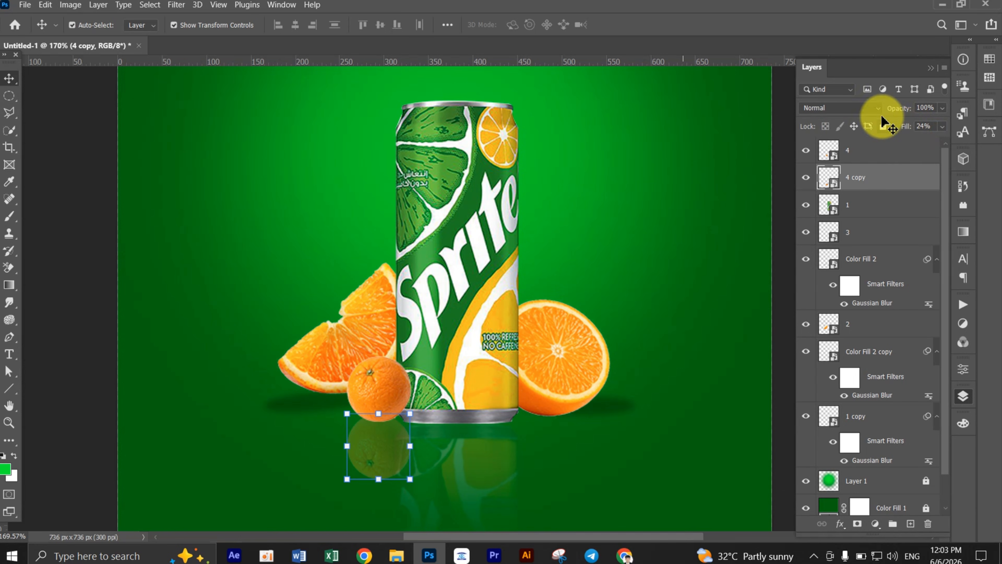
# Add a layer mask to 4 copy and fade the reflection's lower part with a short black-to-white gradient.
pyautogui.click(857, 524)
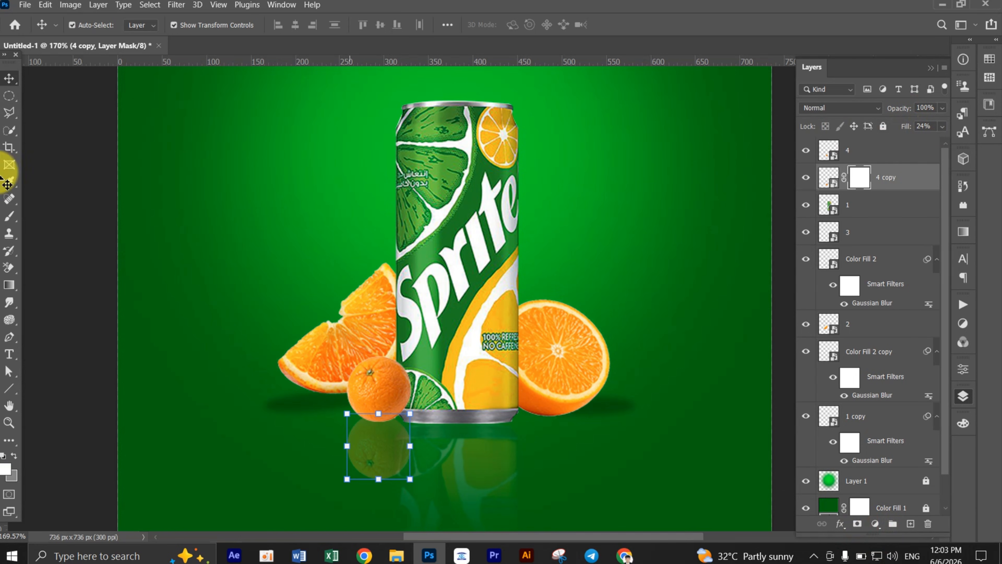
pyautogui.click(9, 284)
pyautogui.moveTo(375, 421); pyautogui.dragTo(369, 464)
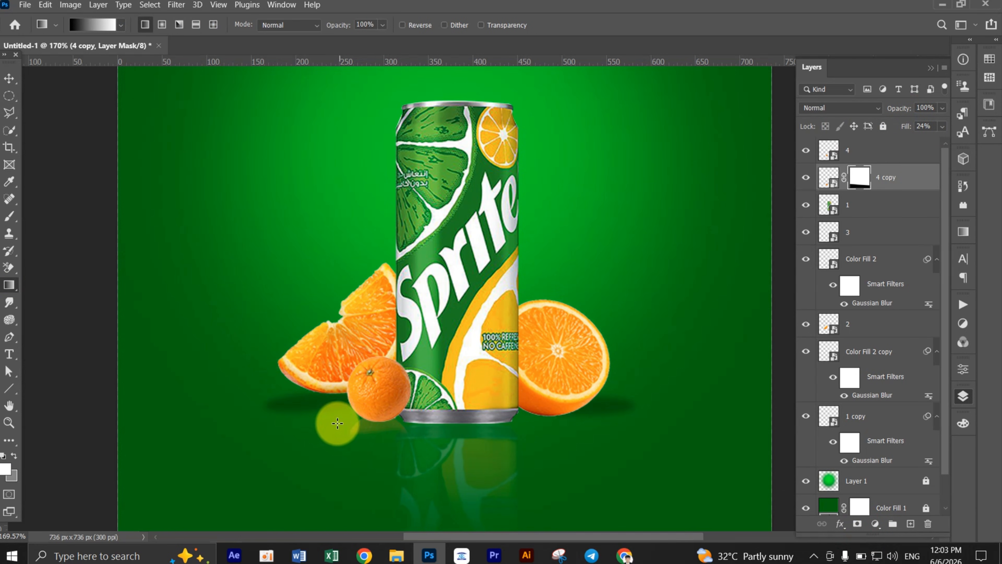
pyautogui.click(10, 78)
# Soften the 4 copy layer mask with a Gaussian Blur of 8.0 pixels radius and deselect the layer.
pyautogui.click(177, 4)
pyautogui.moveTo(201, 185)
pyautogui.moveTo(201, 162)
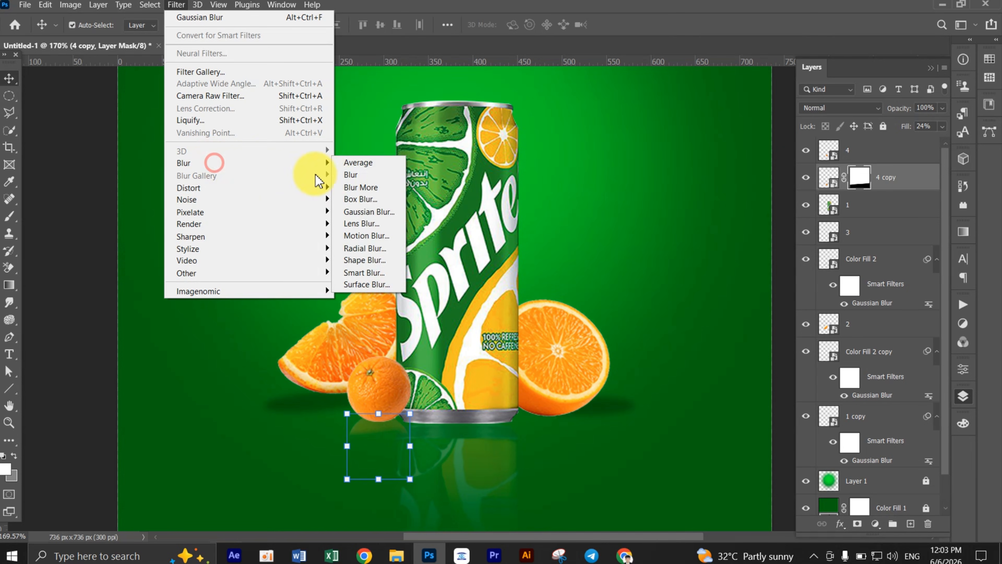
pyautogui.click(369, 212)
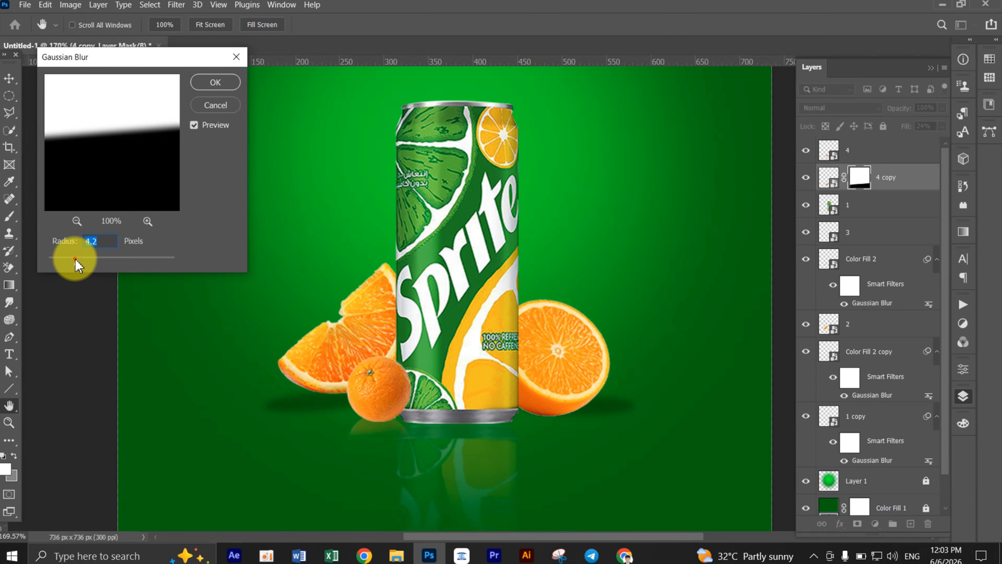
pyautogui.click(93, 265)
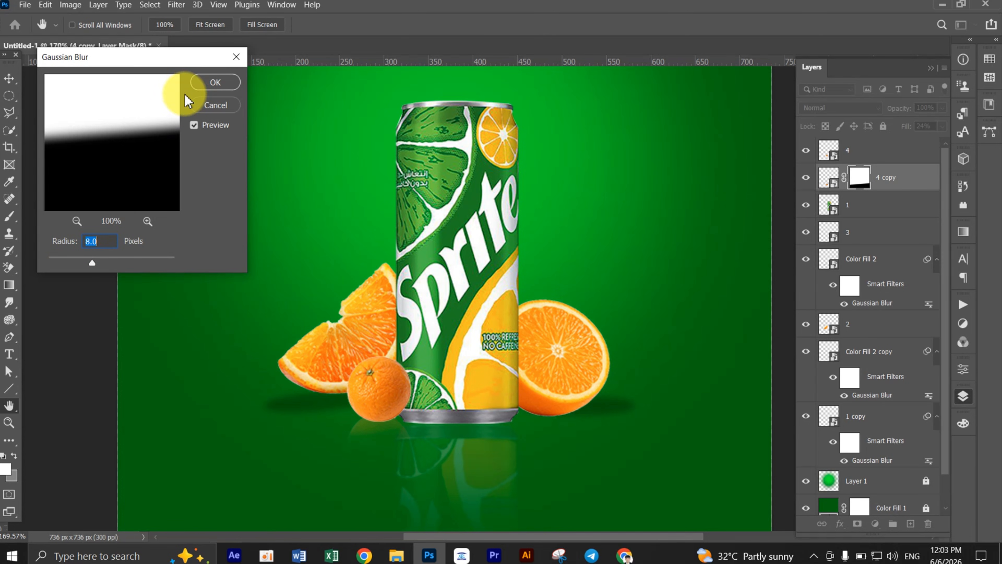
pyautogui.click(209, 82)
pyautogui.scroll(-4, 509, 332)
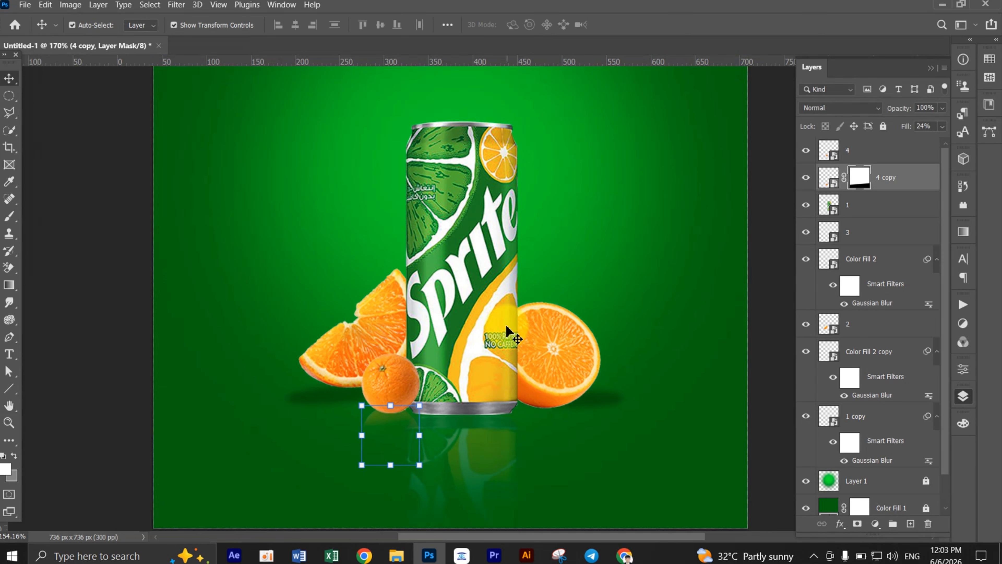
pyautogui.click(702, 217)
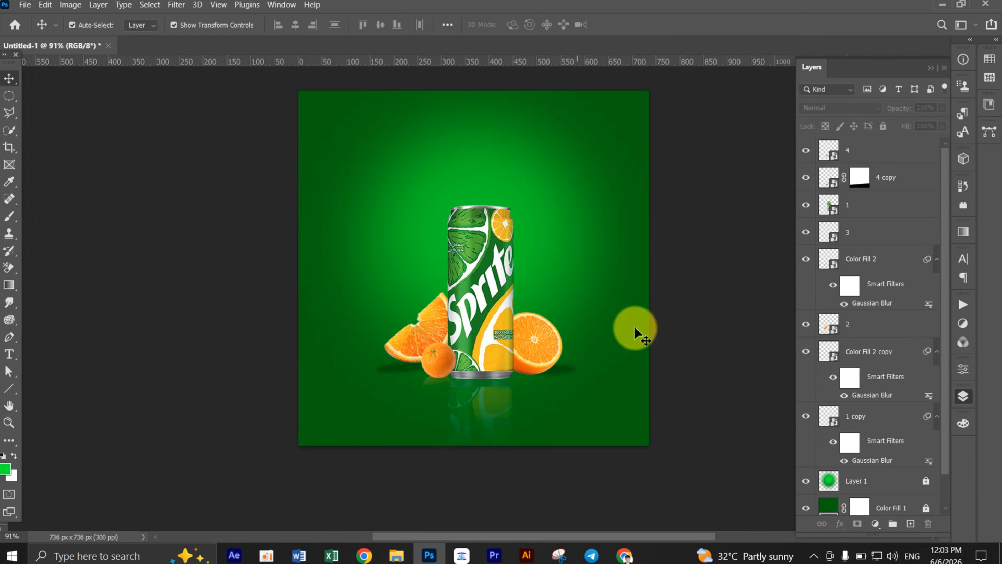
# Place the water splash image from the file folder into the poster and move its layer below can layer 1.
pyautogui.scroll(3, 611, 422)
pyautogui.scroll(-2, 607, 422)
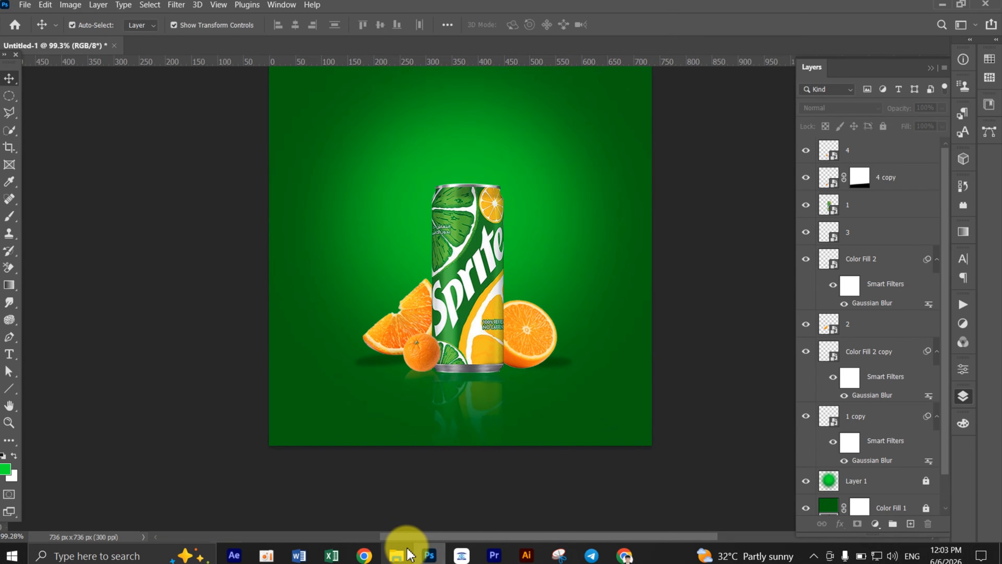
pyautogui.click(401, 557)
pyautogui.moveTo(647, 158); pyautogui.dragTo(481, 347)
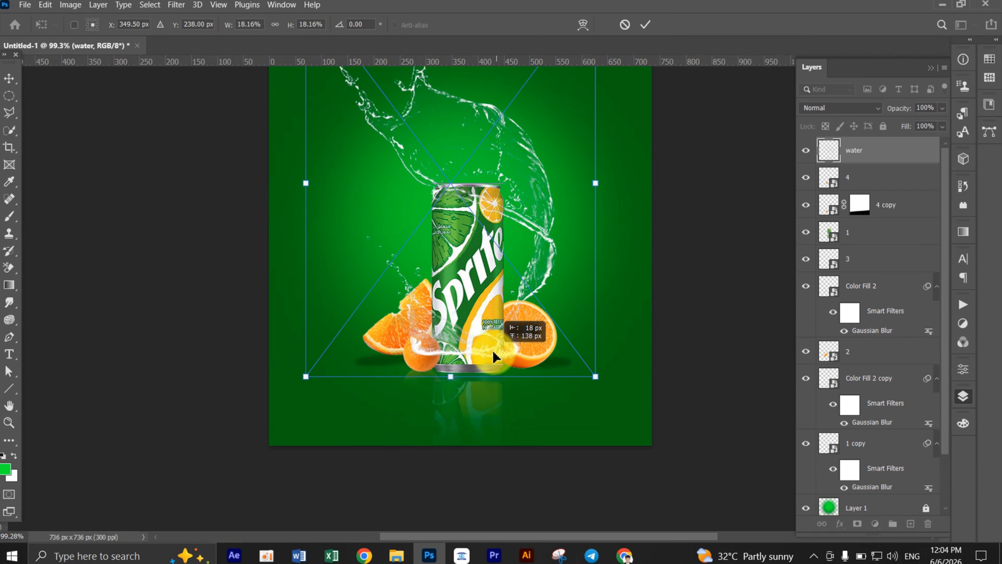
pyautogui.press('Return')
pyautogui.moveTo(874, 153); pyautogui.dragTo(875, 245)
# Move the water splash down and to the left so its upper part spreads out from the can's left side.
pyautogui.moveTo(511, 218); pyautogui.dragTo(519, 239)
pyautogui.moveTo(366, 136); pyautogui.dragTo(367, 139)
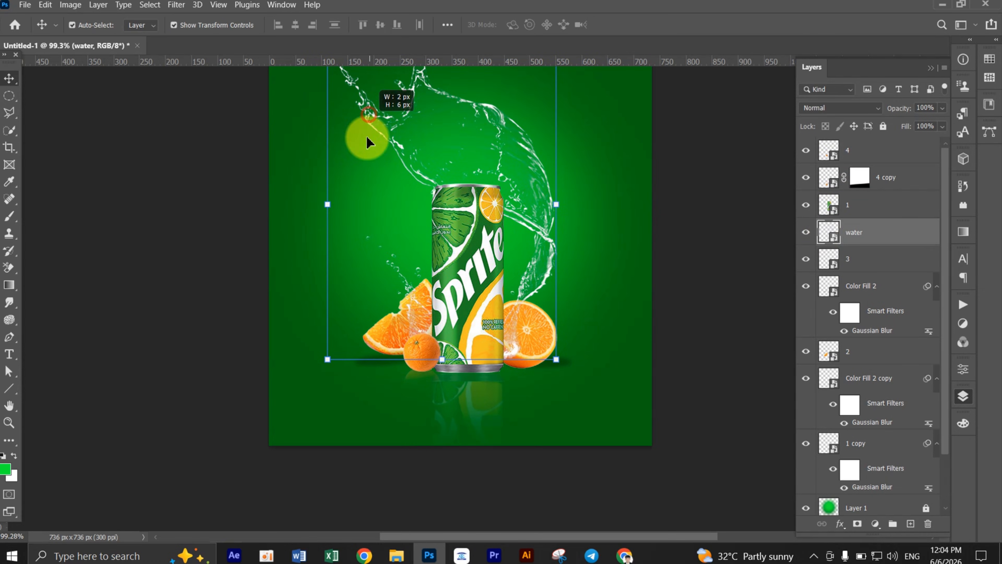
pyautogui.scroll(-2, 543, 206)
pyautogui.moveTo(542, 207); pyautogui.dragTo(499, 277)
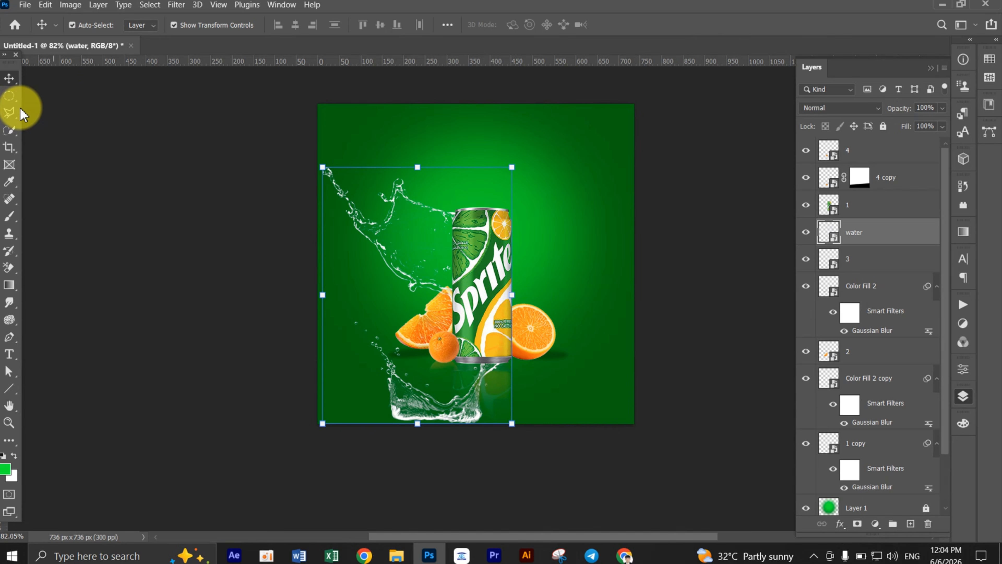
# Select the lower pool-shaped part of the water splash with a freehand Lasso outline, leaving out the upper splash.
pyautogui.scroll(2, 483, 292)
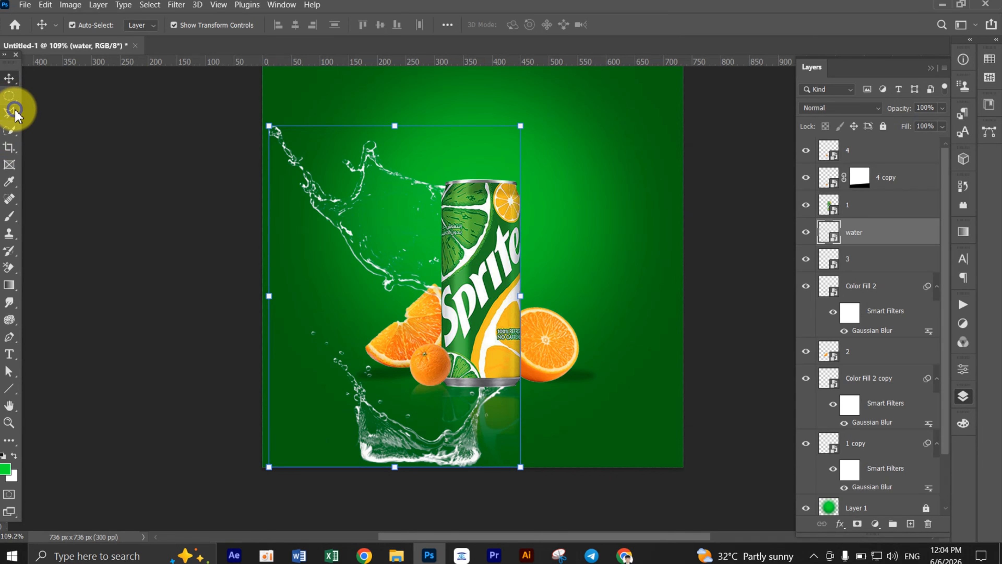
pyautogui.moveTo(16, 115)
pyautogui.mouseDown()
pyautogui.moveTo(63, 107)
pyautogui.moveTo(51, 118)
pyautogui.mouseUp()
pyautogui.click(50, 116)
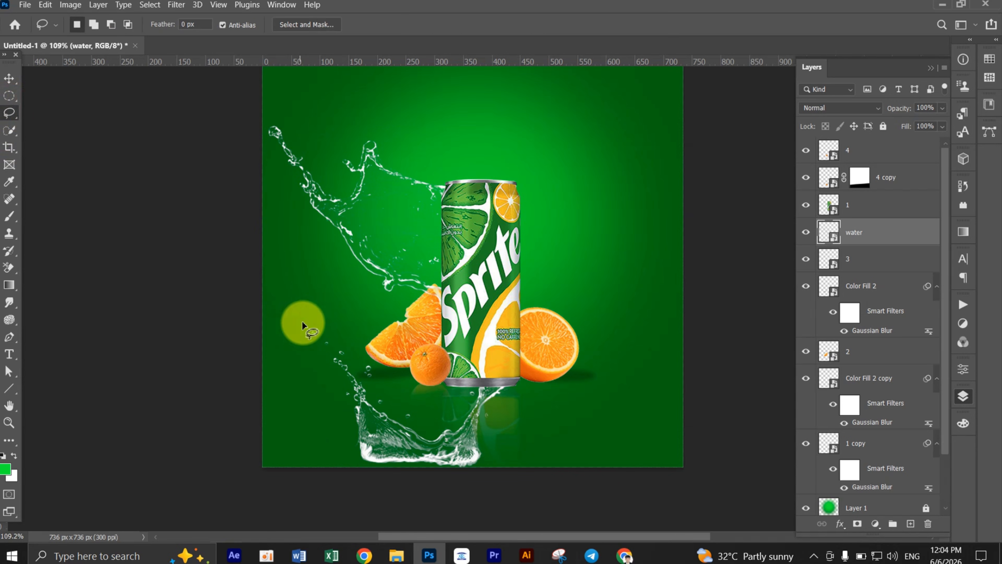
pyautogui.moveTo(387, 317)
pyautogui.mouseDown()
pyautogui.moveTo(509, 330)
pyautogui.moveTo(543, 482)
pyautogui.mouseUp()
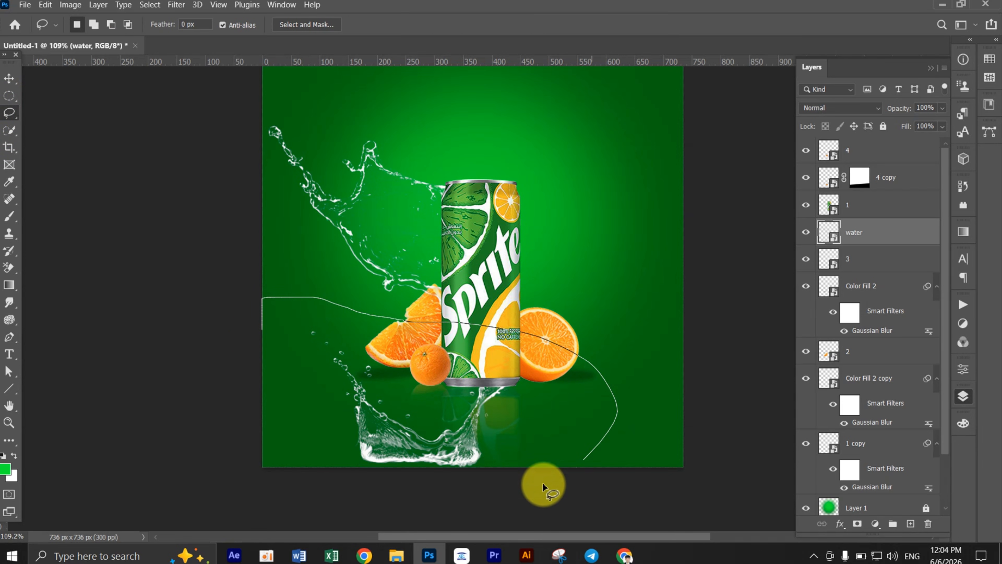
pyautogui.moveTo(231, 347); pyautogui.dragTo(263, 299)
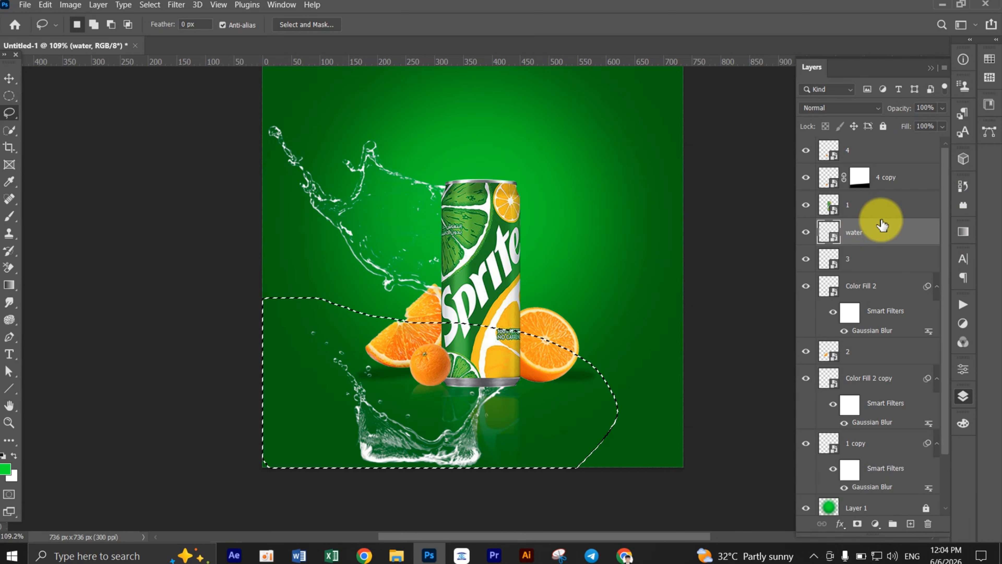
# Rasterize the water layer, delete the selected lower splash and clear the selection.
pyautogui.press('Delete')
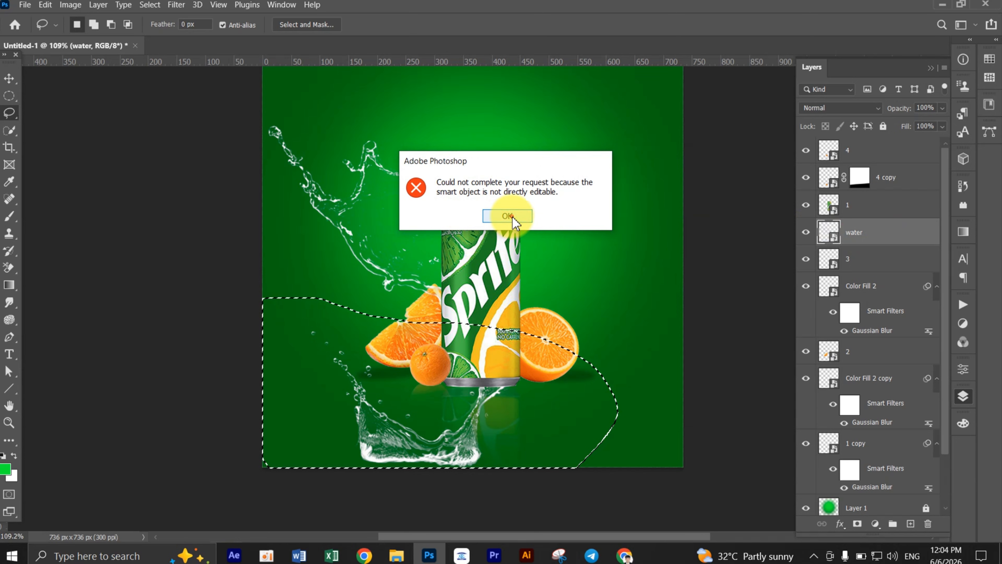
pyautogui.click(513, 218)
pyautogui.rightClick(881, 229)
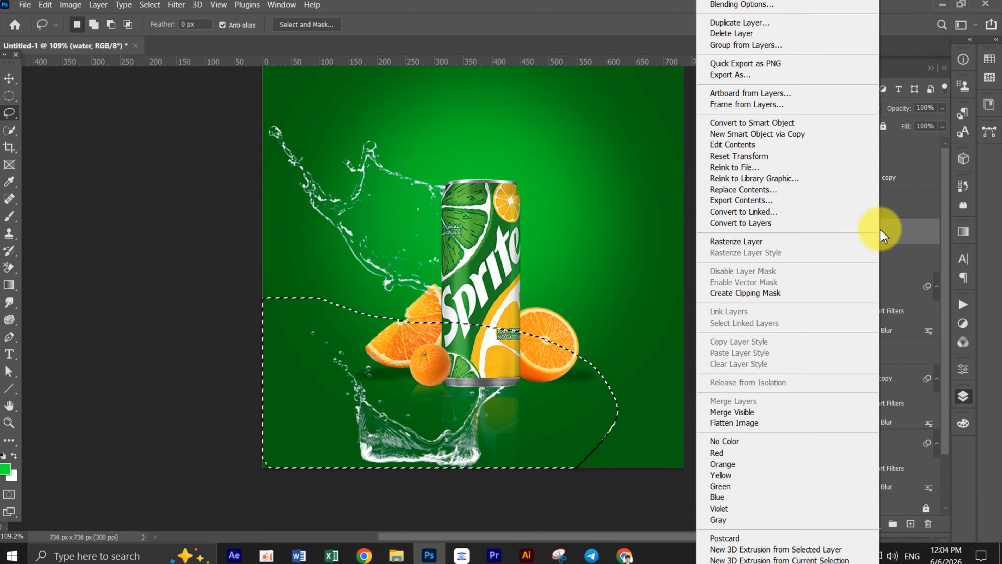
pyautogui.click(772, 243)
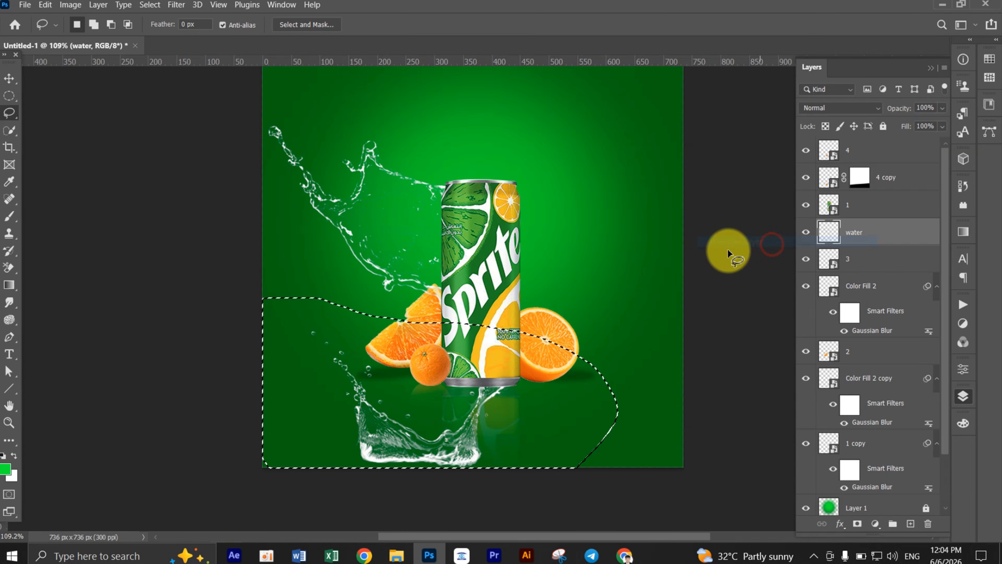
pyautogui.press('Delete')
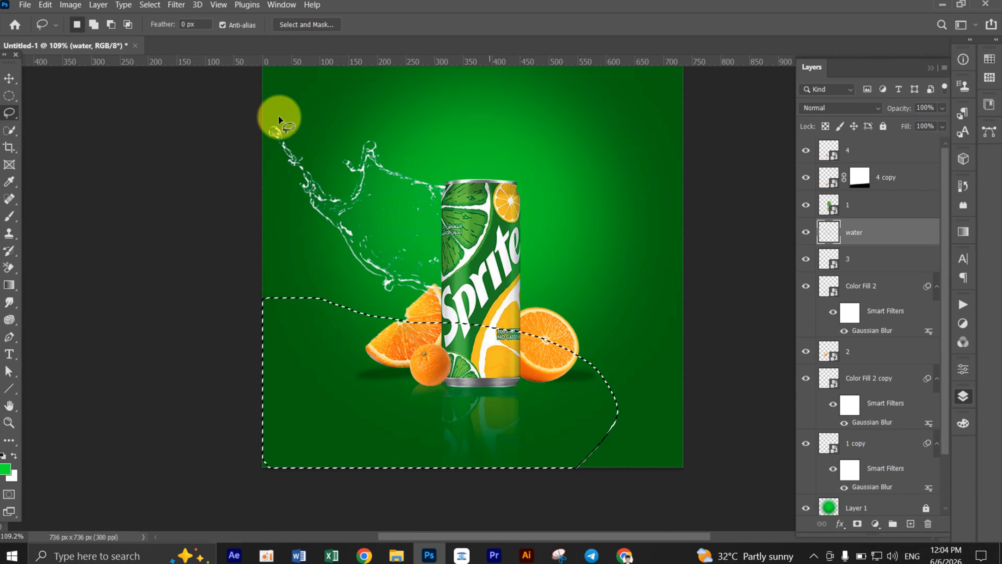
pyautogui.click(9, 78)
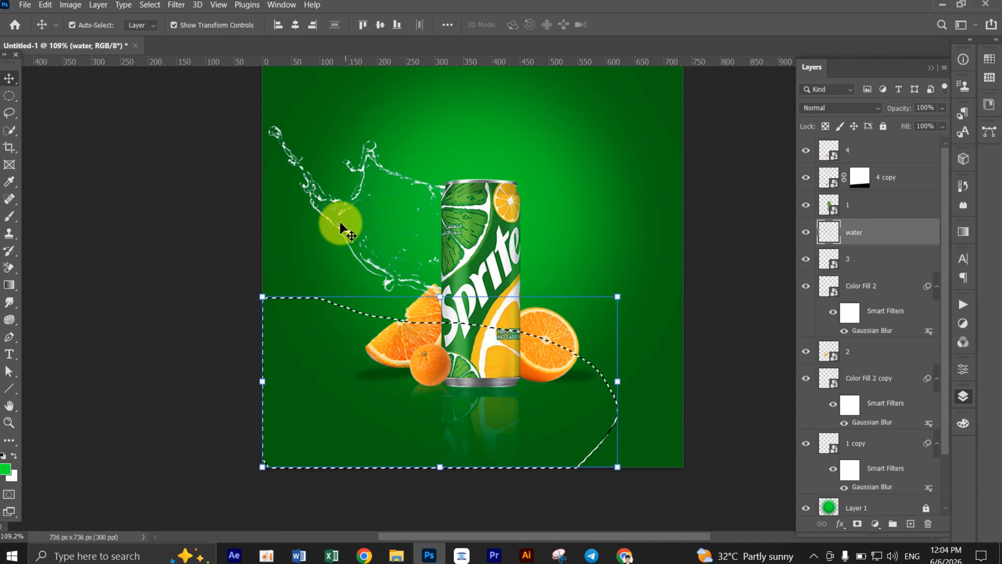
pyautogui.hotkey('ctrl', 'd')
# Scale the remaining water splash to about 71% and position it behind the can, above the orange wedge.
pyautogui.moveTo(353, 236)
pyautogui.mouseDown()
pyautogui.moveTo(357, 253)
pyautogui.moveTo(399, 207)
pyautogui.mouseUp()
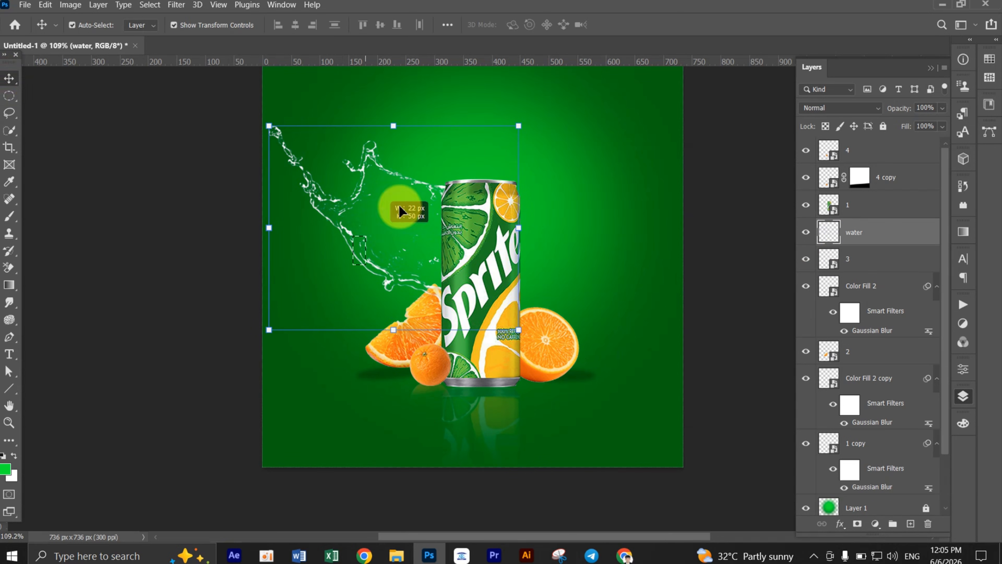
pyautogui.moveTo(513, 133); pyautogui.dragTo(479, 161)
pyautogui.moveTo(339, 210); pyautogui.dragTo(379, 269)
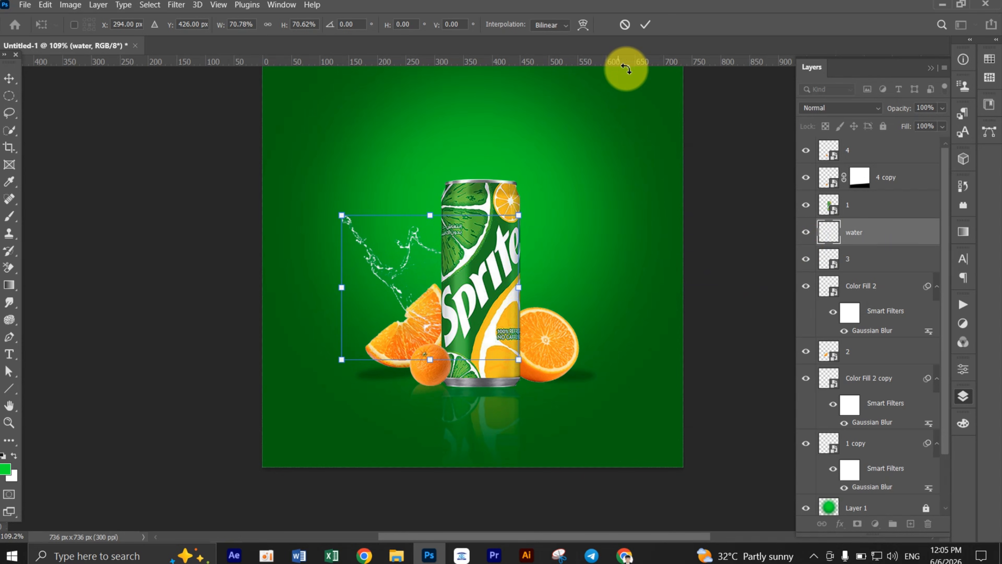
pyautogui.click(718, 395)
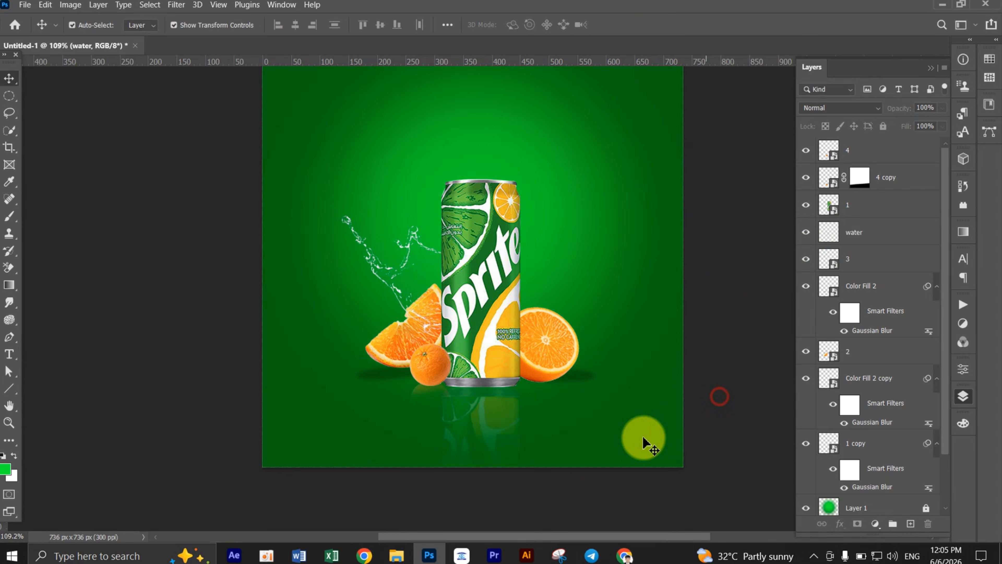
pyautogui.scroll(2, 571, 450)
pyautogui.scroll(-3, 492, 419)
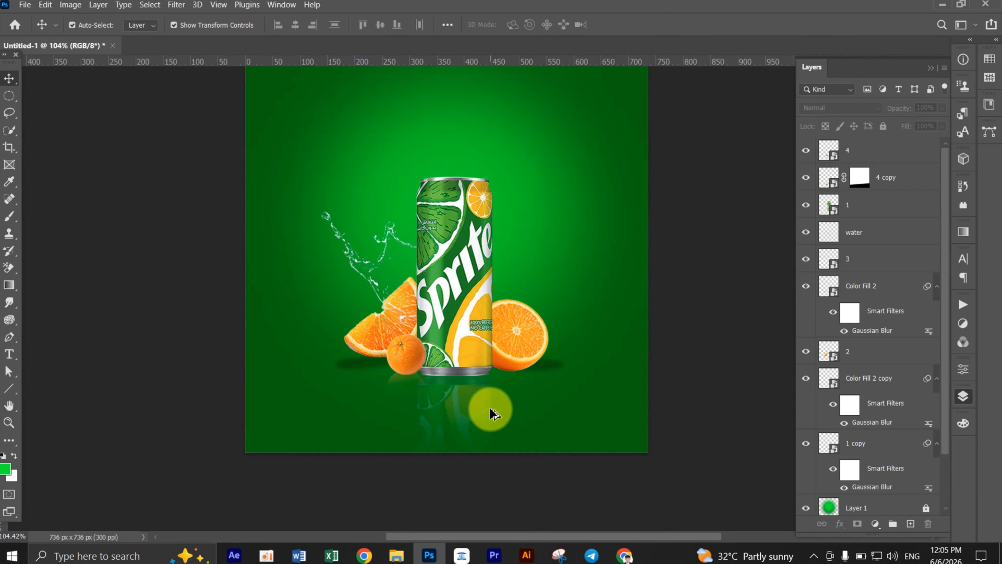
pyautogui.scroll(3, 489, 417)
pyautogui.scroll(-2, 463, 390)
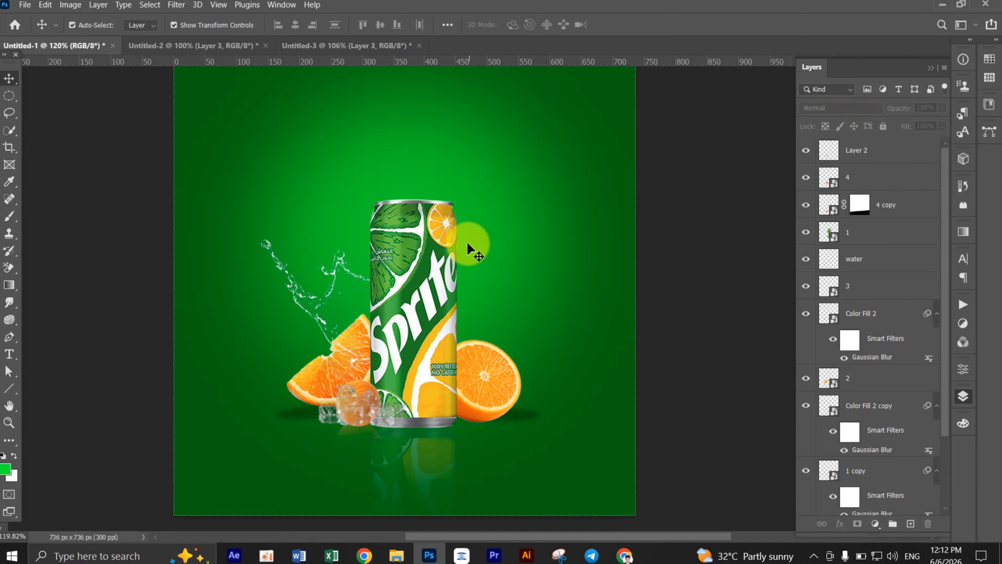
pyautogui.scroll(2, 489, 350)
pyautogui.scroll(-3, 488, 340)
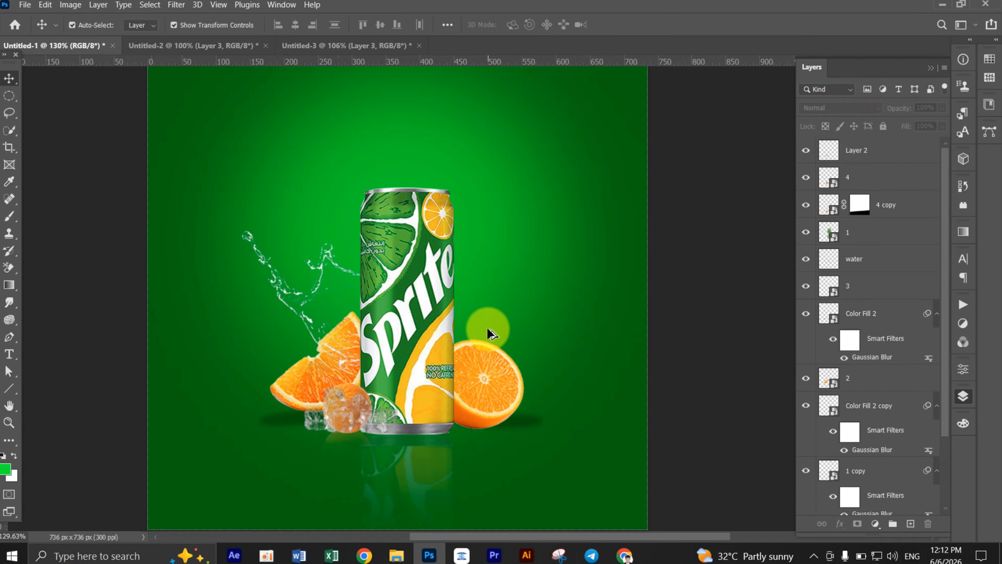
# Copy the ice pile from Untitled-3 into the poster, scale it to about 110% and place it across the can with its base at floor level.
pyautogui.moveTo(488, 335); pyautogui.dragTo(492, 244)
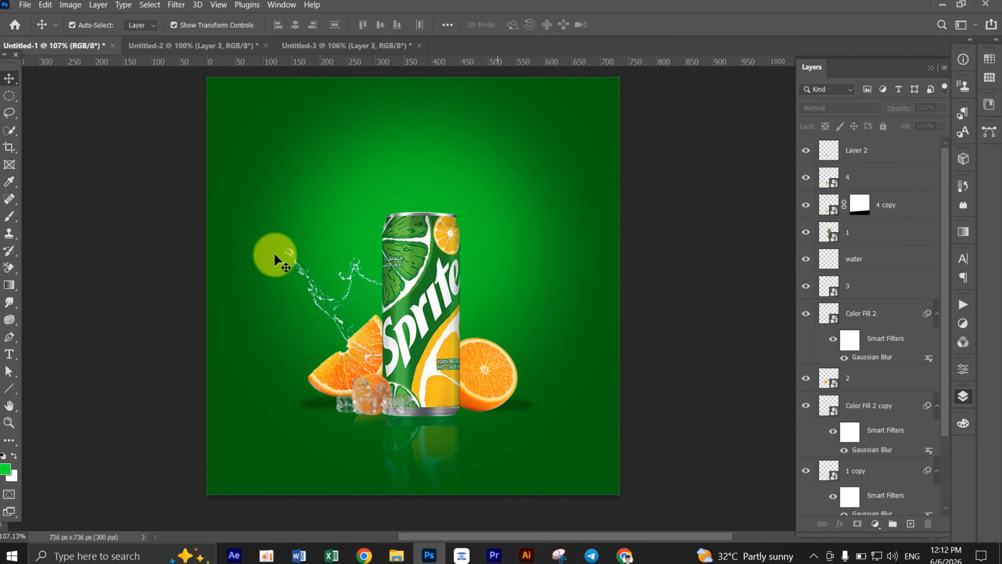
pyautogui.click(328, 45)
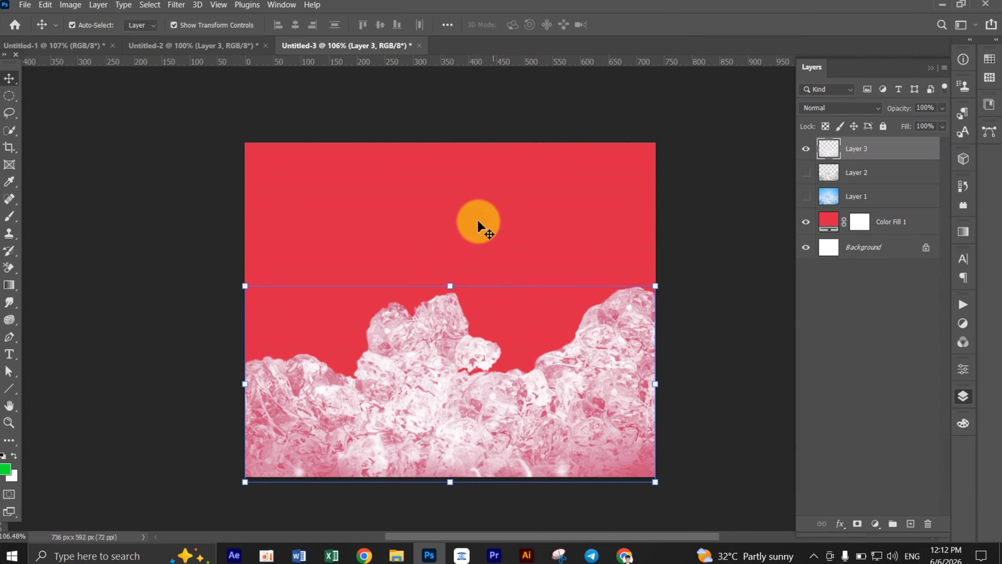
pyautogui.scroll(2, 526, 391)
pyautogui.moveTo(509, 349); pyautogui.dragTo(476, 309)
pyautogui.moveTo(361, 270); pyautogui.dragTo(466, 314)
pyautogui.moveTo(466, 314); pyautogui.dragTo(476, 328)
pyautogui.moveTo(599, 199); pyautogui.dragTo(640, 179)
pyautogui.moveTo(563, 367); pyautogui.dragTo(548, 380)
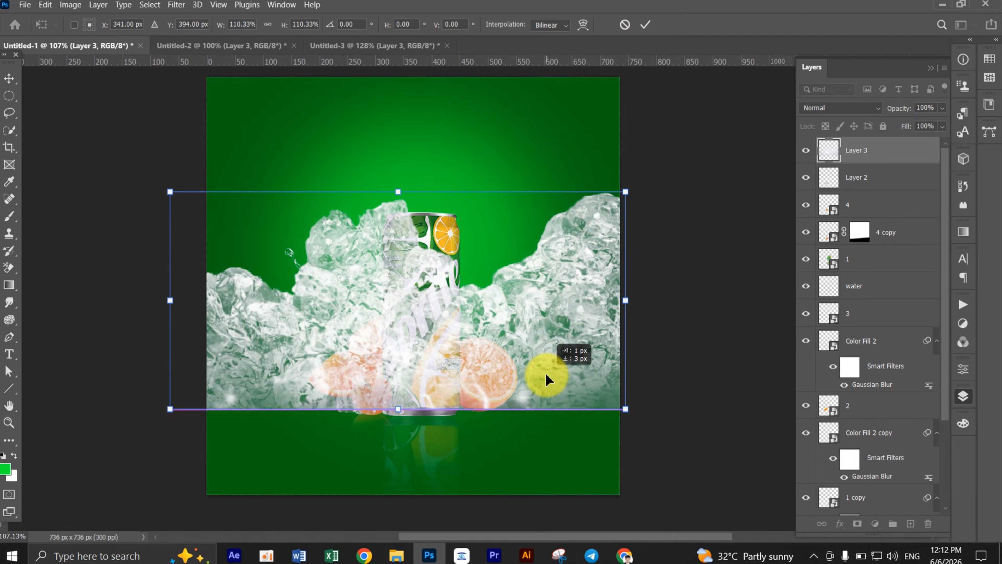
pyautogui.press('Return')
# Move the ice pile's layer down the stack to directly above the green glow background, behind the can, oranges and splash.
pyautogui.moveTo(863, 151); pyautogui.dragTo(864, 414)
pyautogui.scroll(-2, 864, 367)
pyautogui.moveTo(866, 353); pyautogui.dragTo(830, 492)
pyautogui.moveTo(580, 336); pyautogui.dragTo(587, 328)
# Lower the fill of the ice pile layer and fade its lower edge into the floor with a gradient on a layer mask.
pyautogui.moveTo(911, 127); pyautogui.dragTo(878, 131)
pyautogui.click(856, 521)
pyautogui.press('g')
pyautogui.moveTo(375, 406); pyautogui.dragTo(375, 342)
pyautogui.click(10, 79)
pyautogui.scroll(2, 259, 331)
pyautogui.click(485, 336)
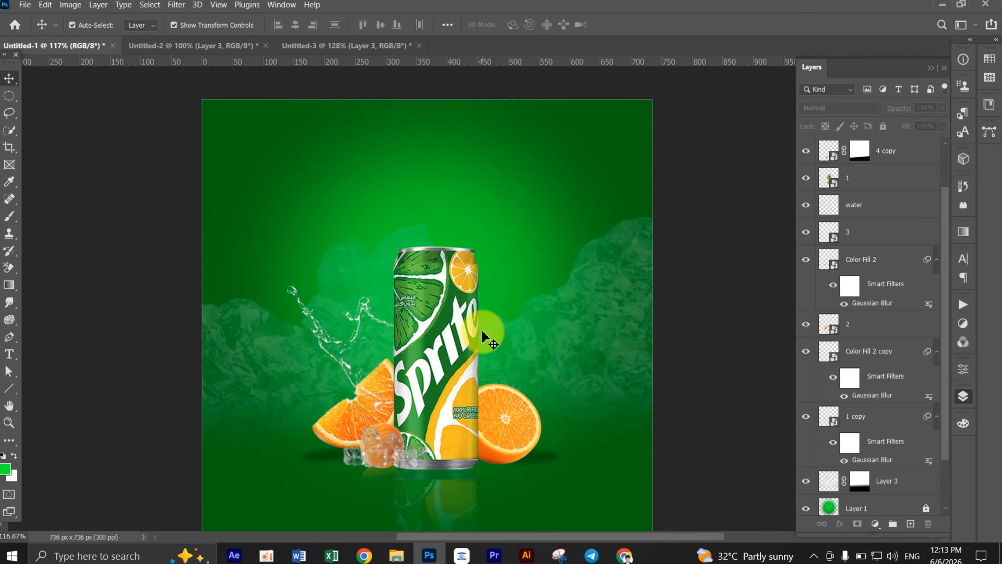
# Select the round orange half together with its shadow and shift both slightly to the right, away from the can.
pyautogui.click(523, 418)
pyautogui.keyDown('ctrl'); pyautogui.click(863, 253); pyautogui.keyUp('ctrl')
pyautogui.click(549, 459)
pyautogui.keyDown('shift'); pyautogui.click(506, 420); pyautogui.keyUp('shift')
pyautogui.moveTo(507, 419); pyautogui.dragTo(516, 417)
# Select the orange wedge together with its shadow, nudge both slightly upward and clear the selection.
pyautogui.click(323, 456)
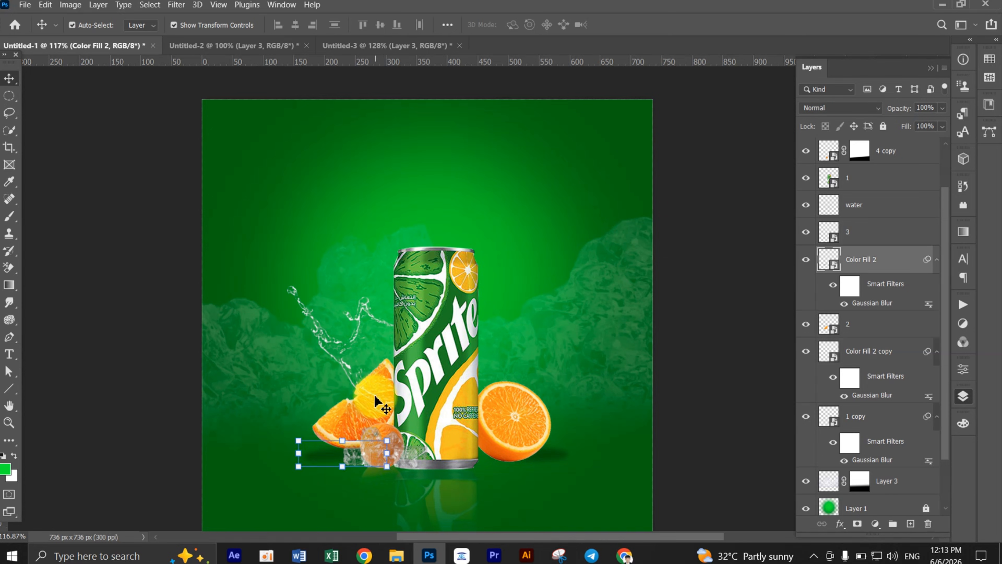
pyautogui.keyDown('shift'); pyautogui.click(374, 407); pyautogui.keyUp('shift')
pyautogui.moveTo(375, 407); pyautogui.dragTo(375, 402)
pyautogui.click(712, 219)
pyautogui.moveTo(575, 300); pyautogui.dragTo(579, 295)
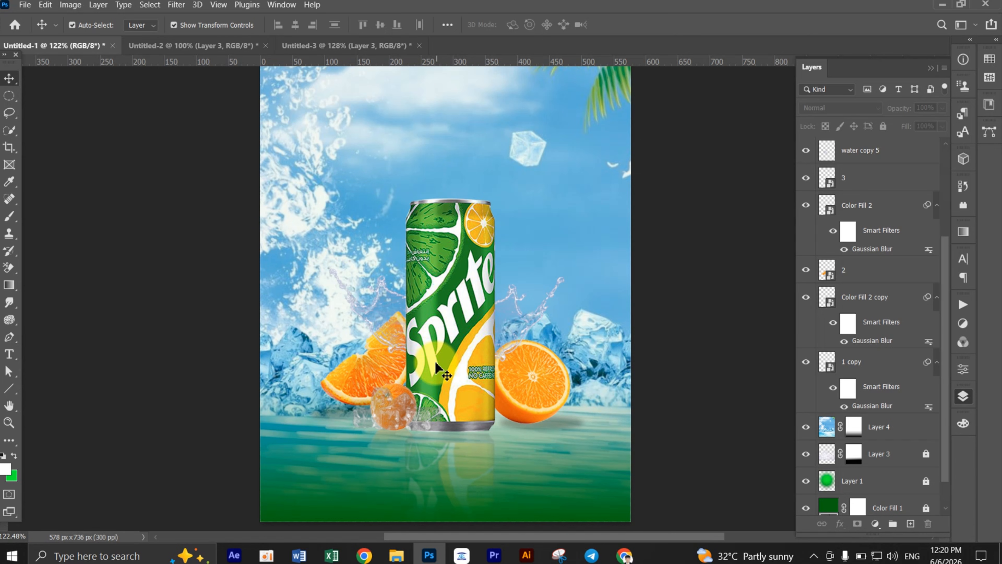
# Add a blue text line reading FREERESH above the can, on a new text layer above Layer 2.
pyautogui.scroll(-2, 448, 357)
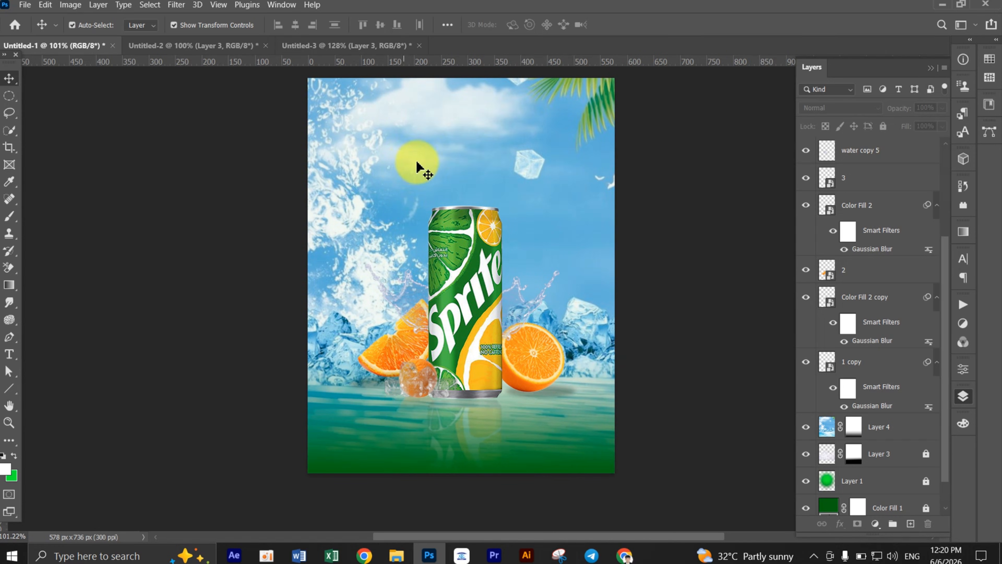
pyautogui.scroll(3, 436, 170)
pyautogui.scroll(-2, 436, 171)
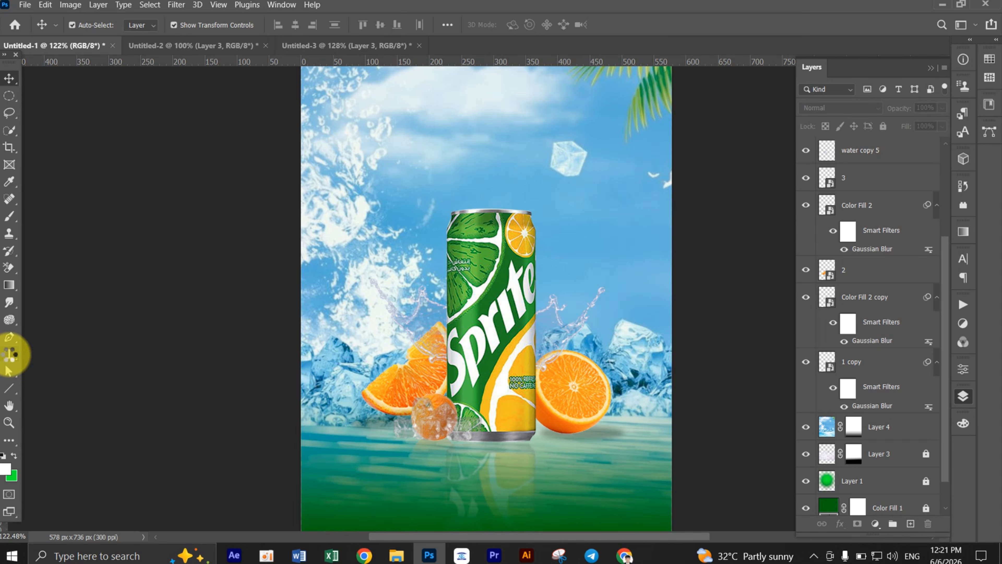
pyautogui.click(9, 354)
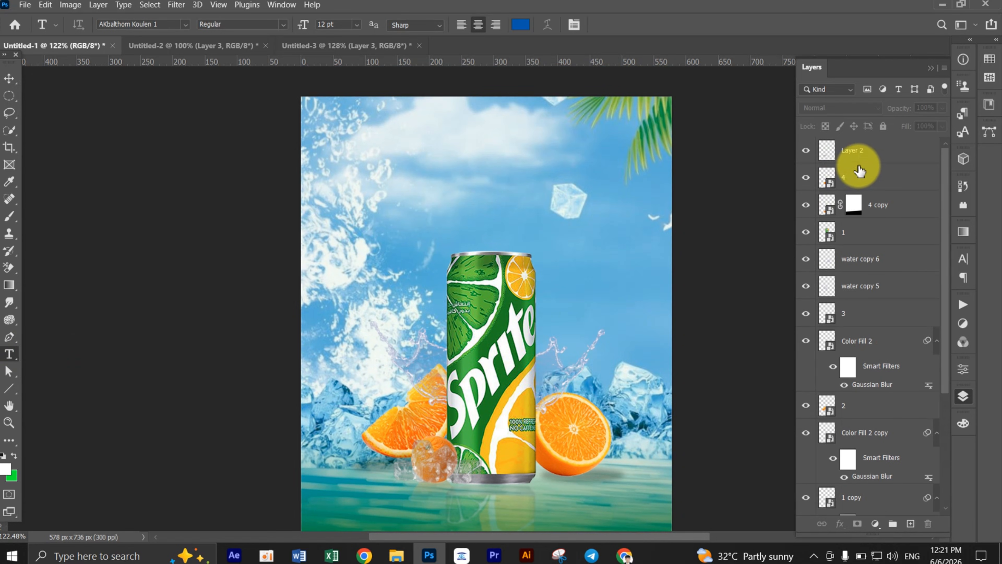
pyautogui.click(858, 155)
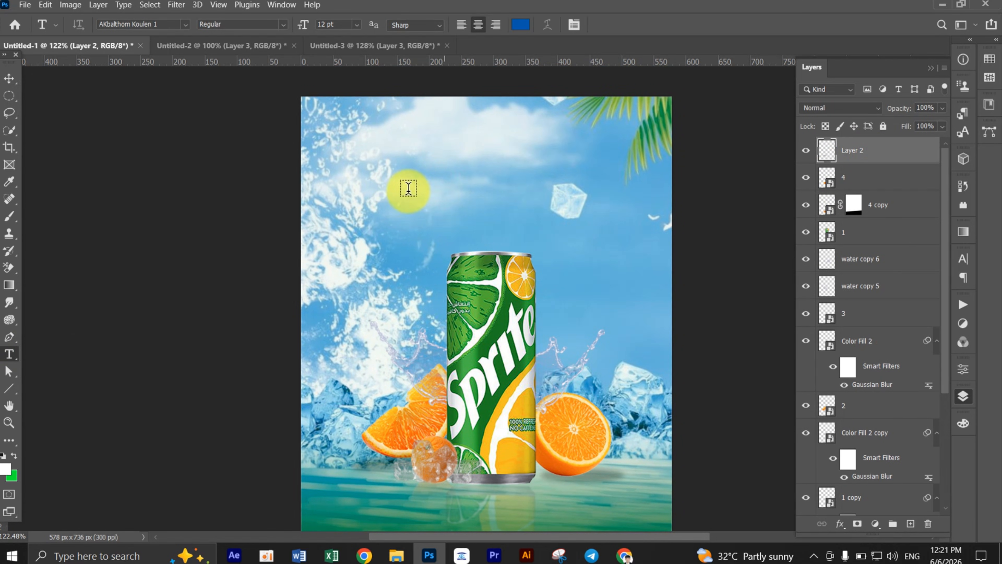
pyautogui.click(406, 183)
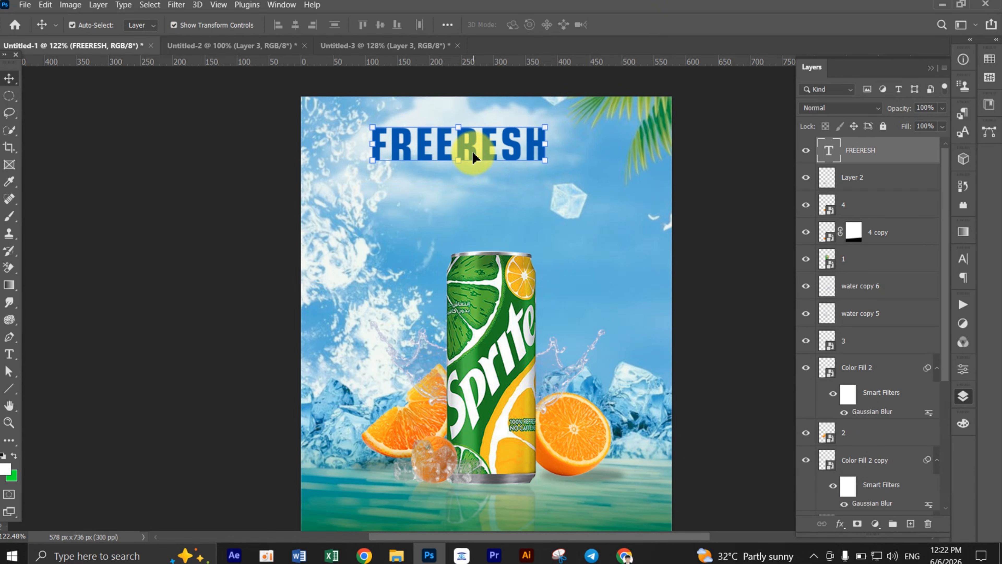
# Duplicate the headline into two more lines below it and change their wording to YOUR MIND and WAIT SPRITE.
pyautogui.moveTo(494, 184); pyautogui.dragTo(539, 253)
pyautogui.doubleClick(493, 205)
pyautogui.write('YOUR MIND')
pyautogui.hotkey('ctrl', 'Return')
pyautogui.doubleClick(539, 253)
pyautogui.write('WAIT SPRITE')
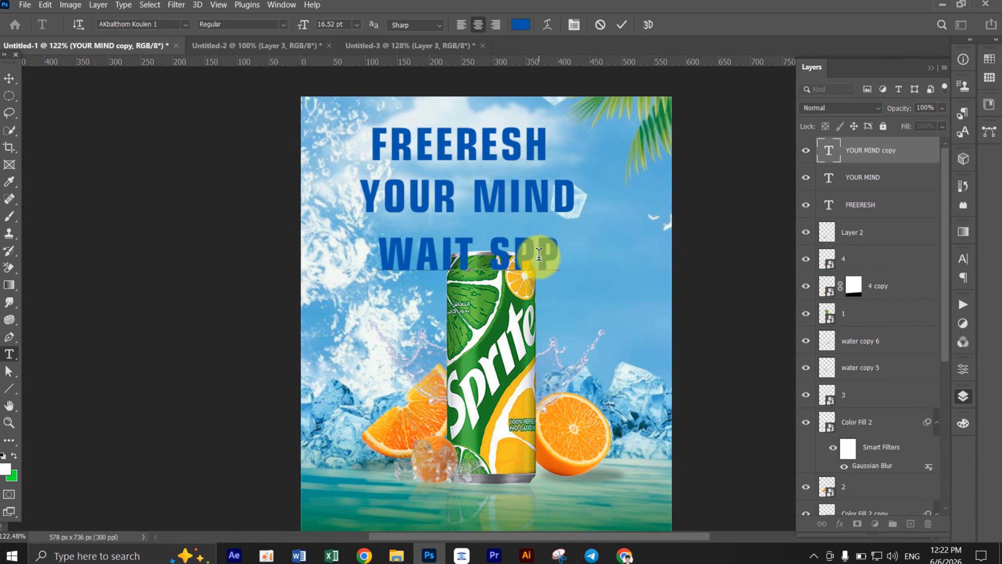
pyautogui.click(621, 26)
# Change the font of the YOUR MIND line to a thin, plain sans-serif typeface.
pyautogui.doubleClick(501, 194)
pyautogui.click(185, 25)
pyautogui.scroll(-2, 278, 351)
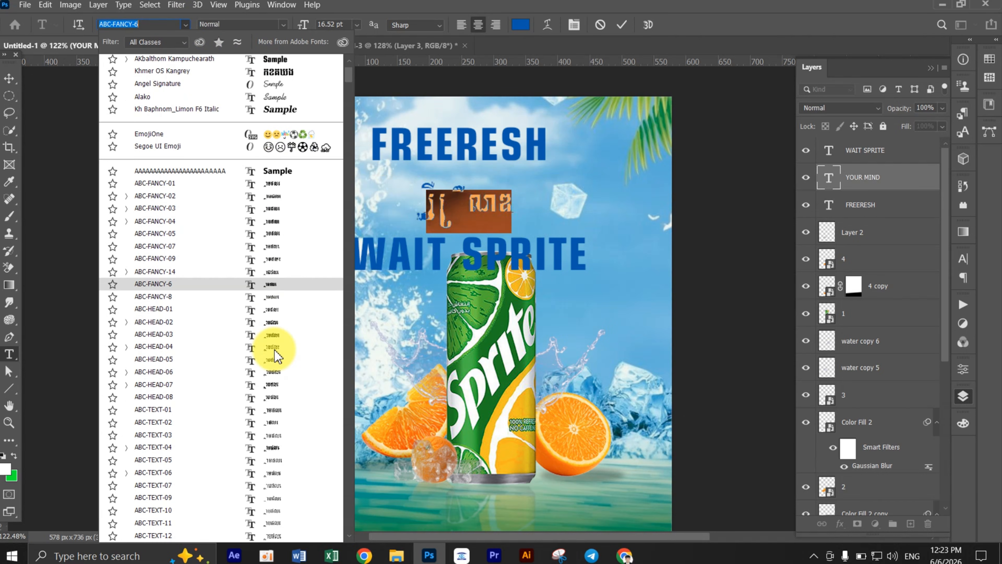
pyautogui.scroll(2, 278, 347)
pyautogui.moveTo(349, 71); pyautogui.dragTo(349, 189)
pyautogui.click(282, 387)
pyautogui.click(621, 24)
# Select the three text lines, scale them down together and position them centred above the can.
pyautogui.keyDown('shift'); pyautogui.click(515, 150); pyautogui.keyUp('shift')
pyautogui.keyDown('shift'); pyautogui.click(523, 251); pyautogui.keyUp('shift')
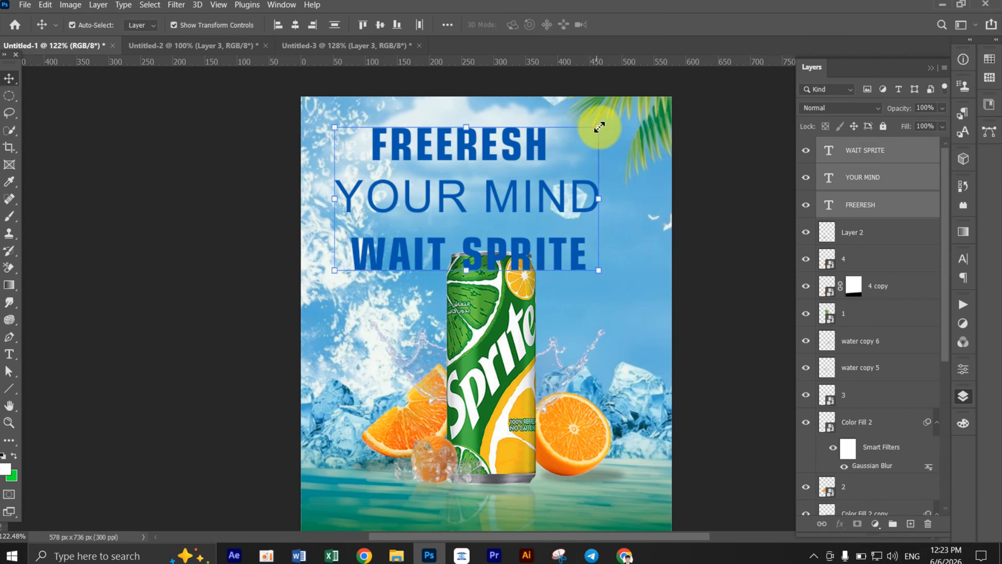
pyautogui.moveTo(599, 127); pyautogui.dragTo(558, 150)
pyautogui.moveTo(509, 198); pyautogui.dragTo(511, 176)
pyautogui.click(642, 25)
pyautogui.click(611, 308)
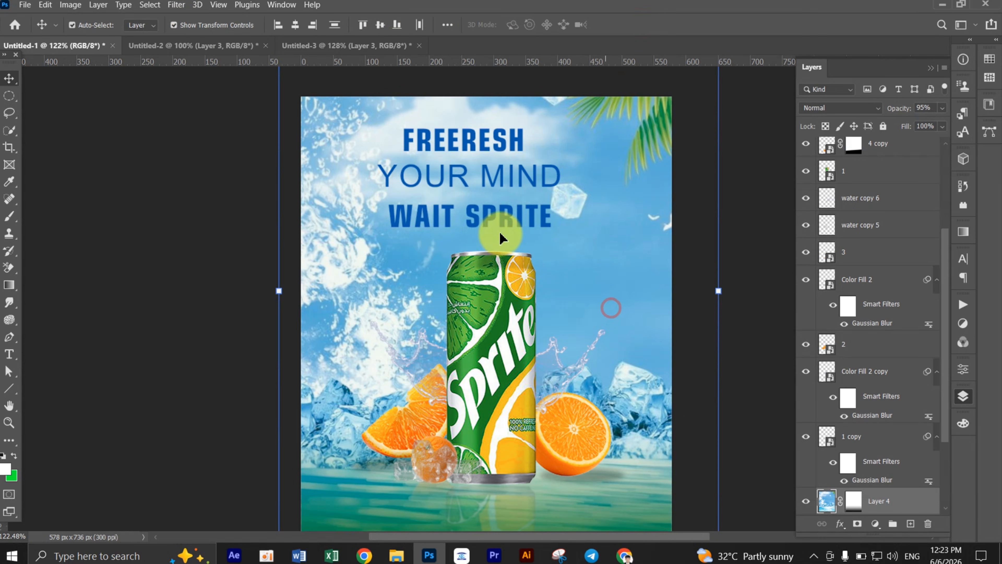
# Move the FREERESH line slightly up and to the right of its place above YOUR MIND.
pyautogui.scroll(1, 489, 204)
pyautogui.click(196, 205)
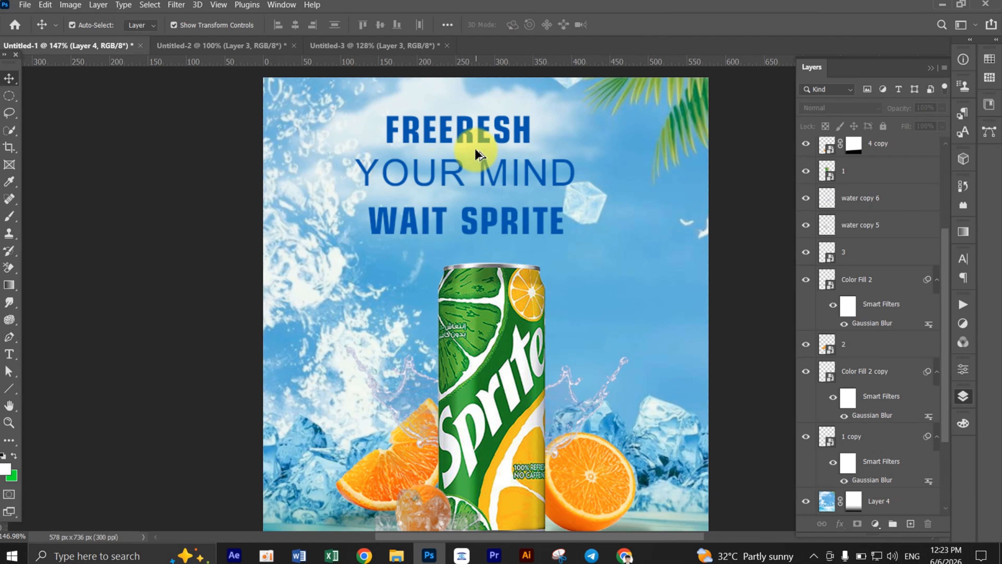
pyautogui.scroll(2, 473, 147)
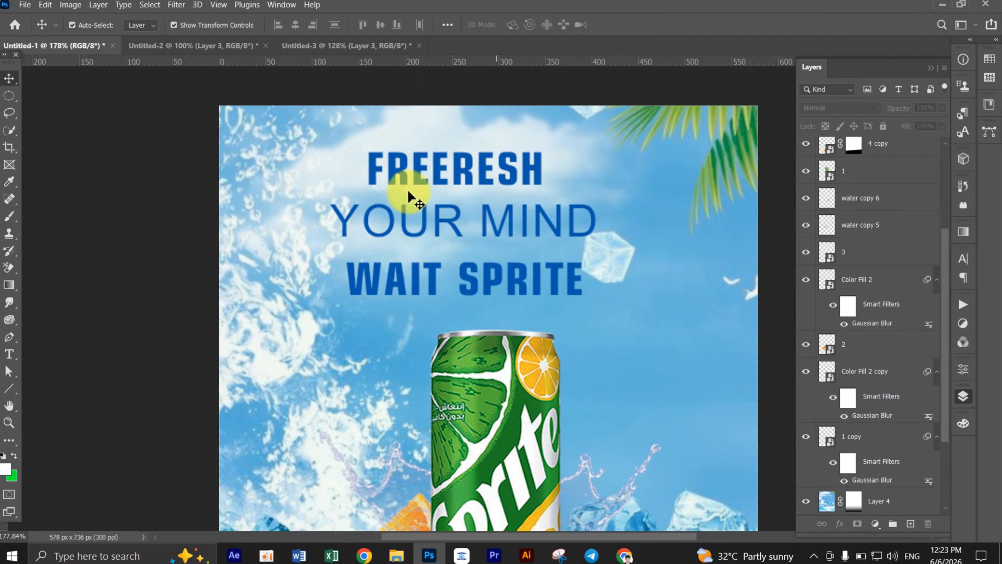
pyautogui.moveTo(454, 182); pyautogui.dragTo(480, 173)
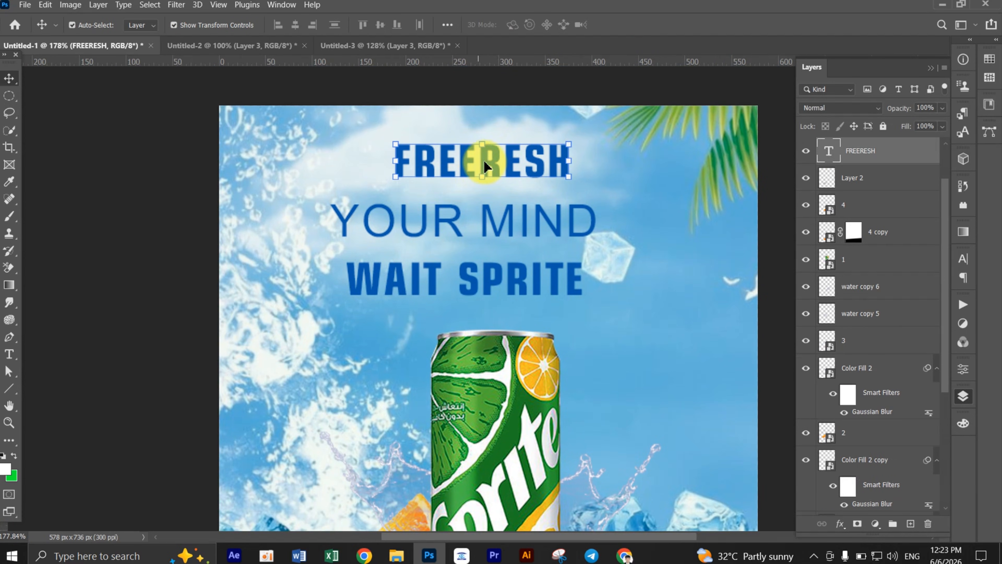
# Recolour the headline text lines dark green sampled from the can, using #226915 for WAIT SPRITE.
pyautogui.doubleClick(511, 165)
pyautogui.click(525, 25)
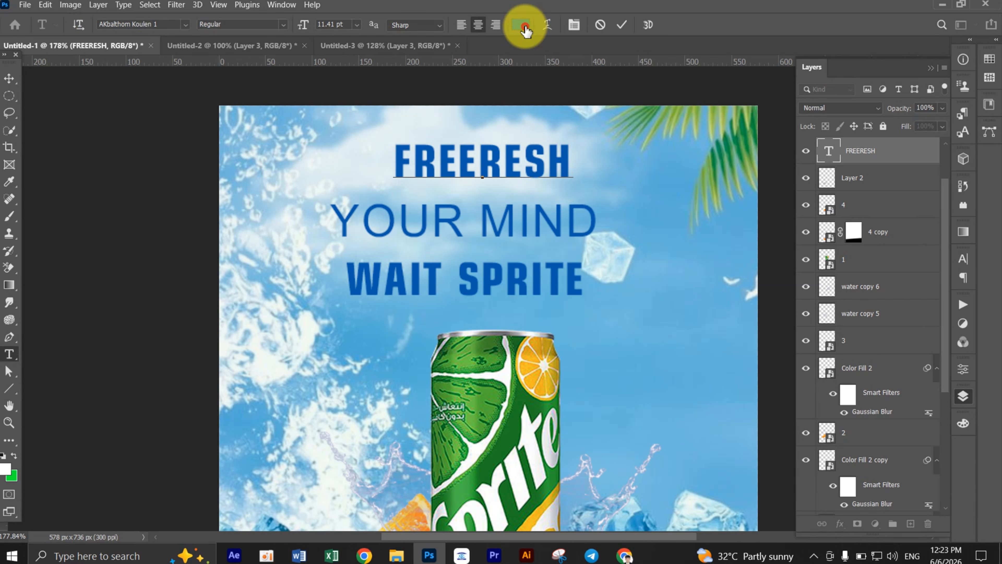
pyautogui.click(533, 124)
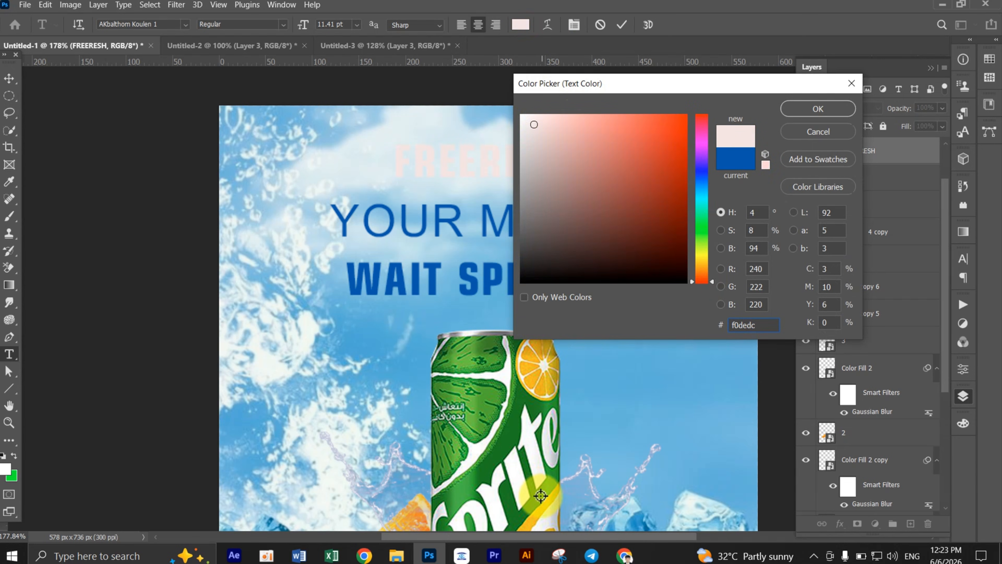
pyautogui.moveTo(542, 506); pyautogui.dragTo(494, 429)
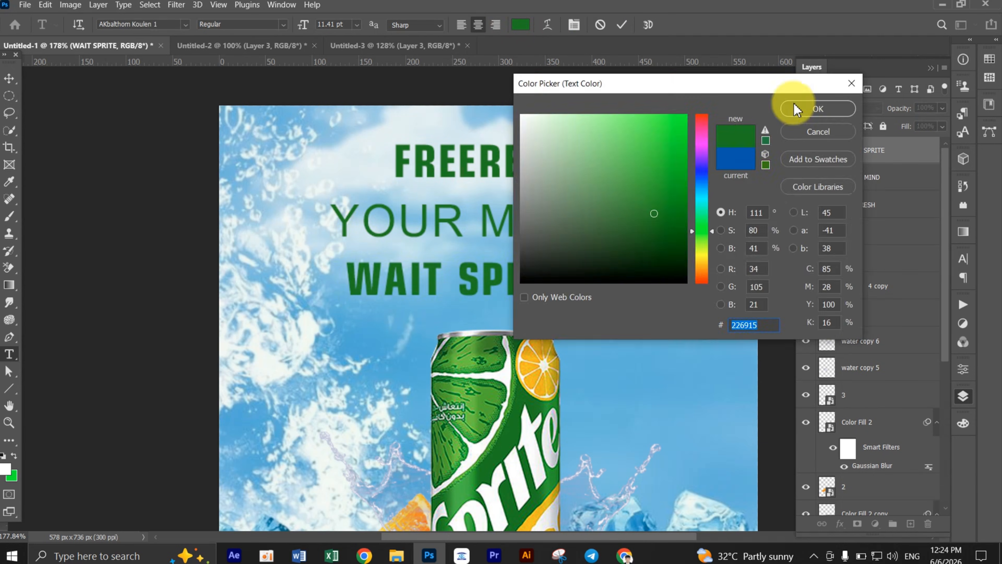
pyautogui.click(795, 109)
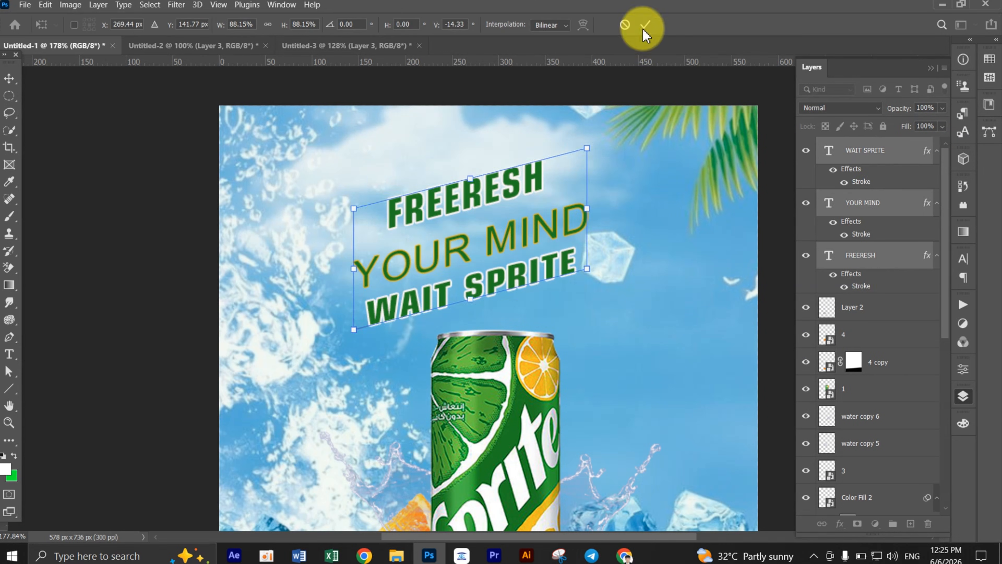
# Slant the three outlined text lines with a -14.33° vertical skew at 88.15% scale, and enlarge the YOUR MIND line to about 107%.
pyautogui.moveTo(586, 158); pyautogui.dragTo(595, 189)
pyautogui.click(645, 27)
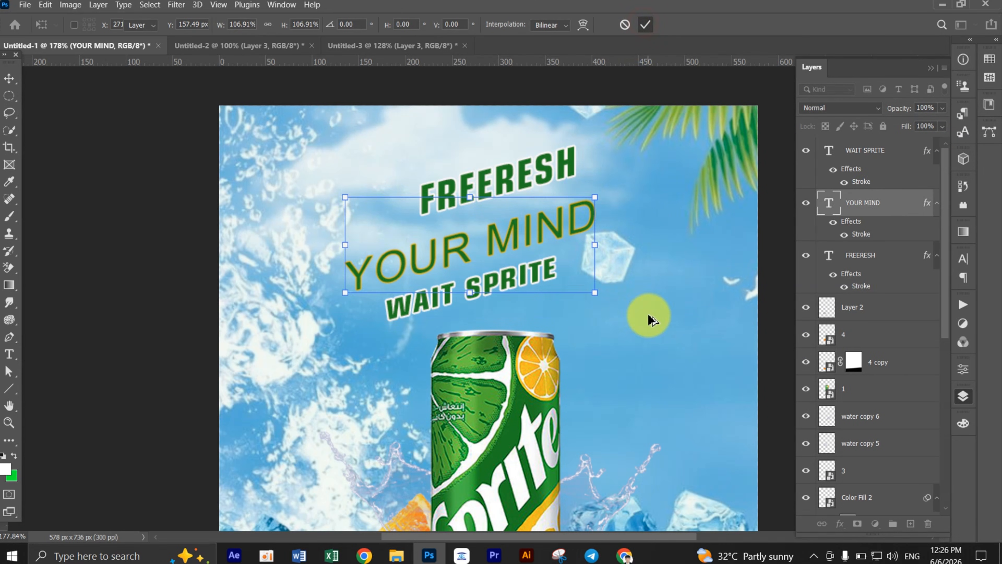
# Review the whole poster, checking the slanted headline, can, oranges, ice and water reflection.
pyautogui.scroll(-3, 648, 319)
pyautogui.moveTo(602, 315); pyautogui.dragTo(555, 239)
pyautogui.scroll(-1, 570, 281)
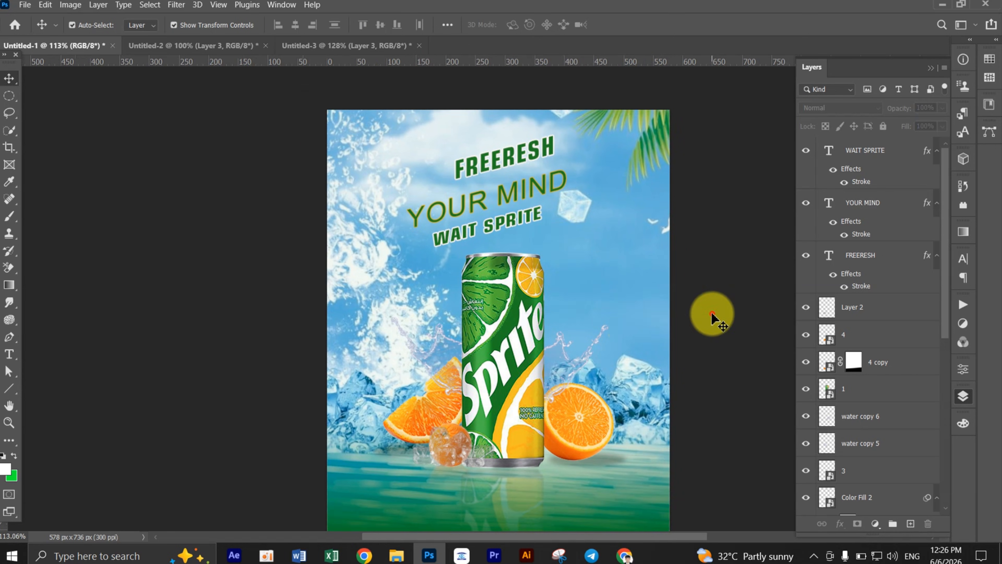
pyautogui.scroll(-2, 590, 420)
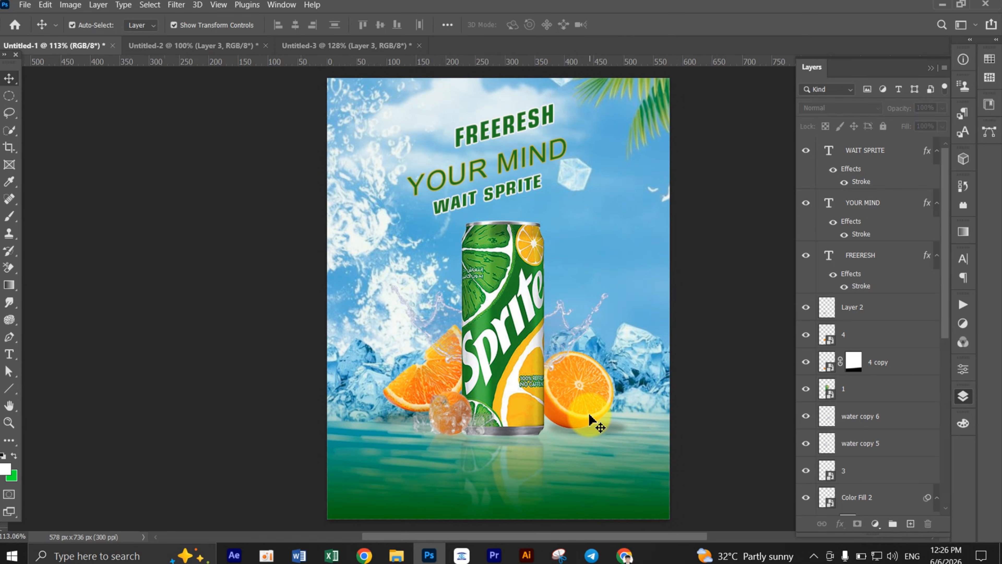
pyautogui.scroll(1, 591, 421)
pyautogui.scroll(-1, 585, 409)
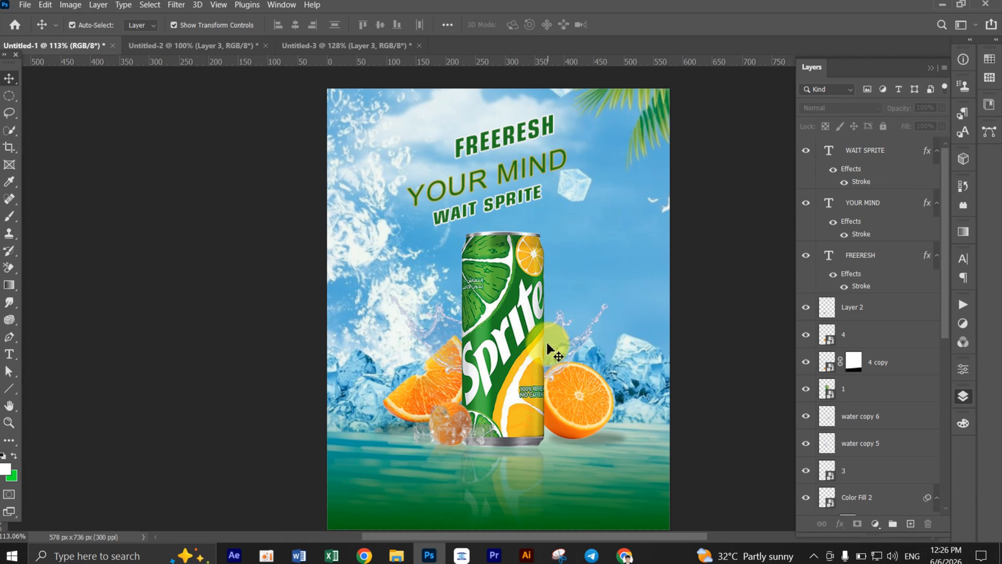
pyautogui.scroll(-1, 549, 348)
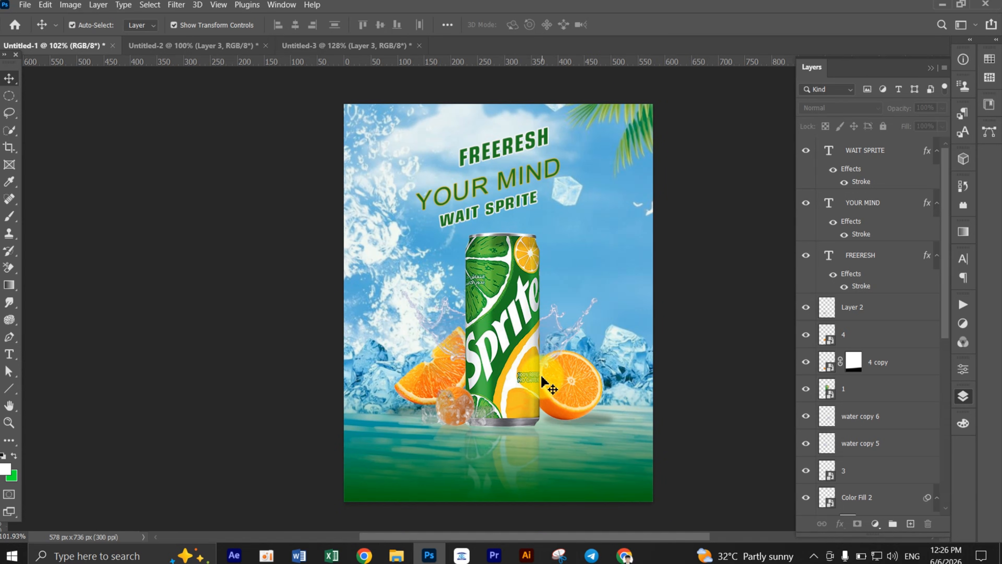
pyautogui.scroll(2, 545, 383)
pyautogui.scroll(-3, 538, 391)
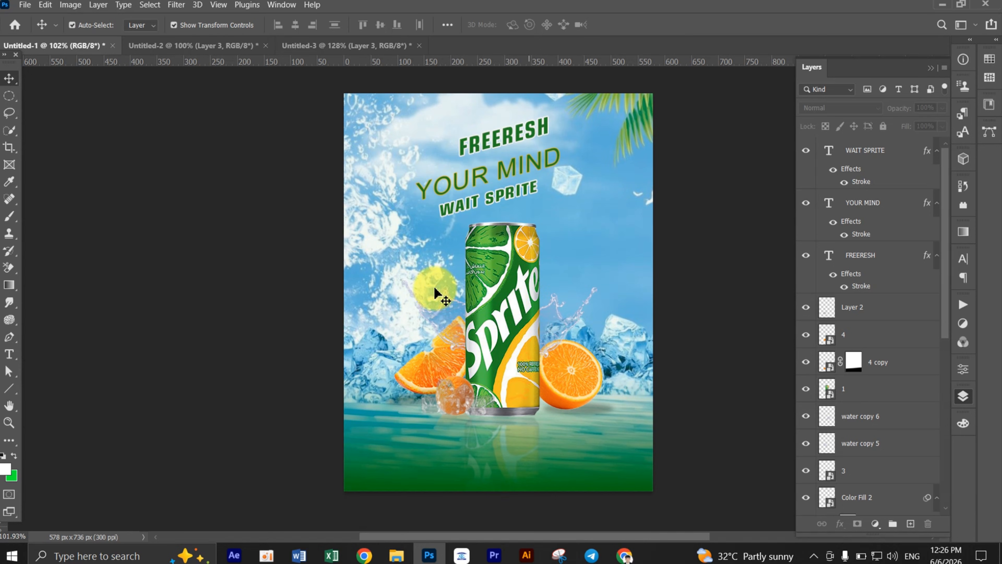